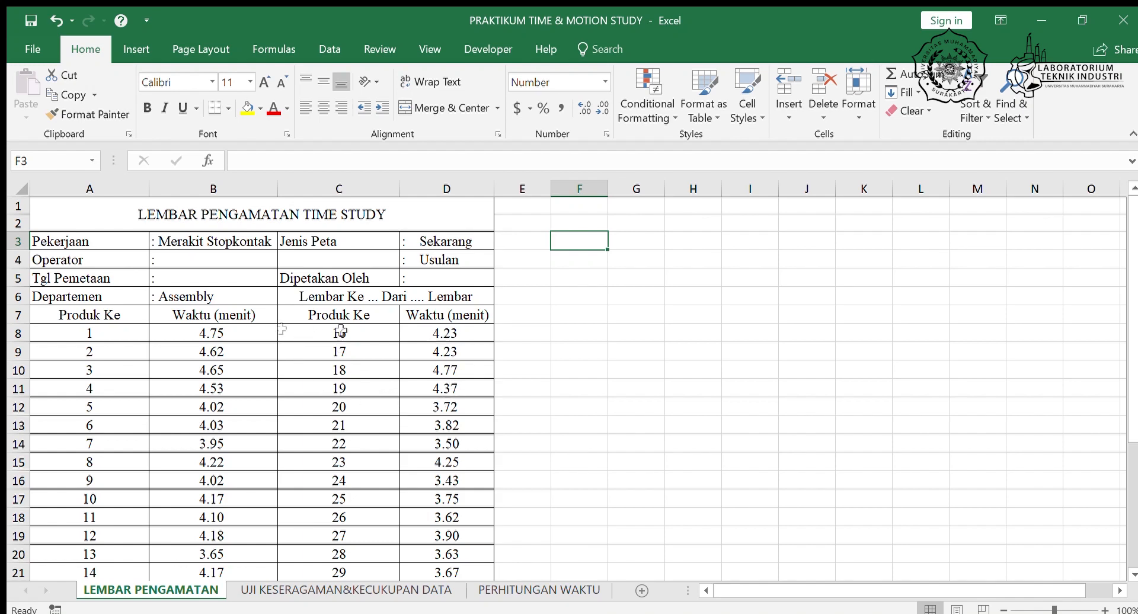
Step: Review the observation times recorded for the 30 products on the LEMBAR PENGAMATAN sheet
{"action": "scroll", "coordinate": [243, 329], "scroll_direction": "down", "scroll_amount": 1}
{"action": "scroll", "coordinate": [243, 328], "scroll_direction": "up", "scroll_amount": 1}
{"action": "scroll", "coordinate": [128, 361], "scroll_direction": "down", "scroll_amount": 1}
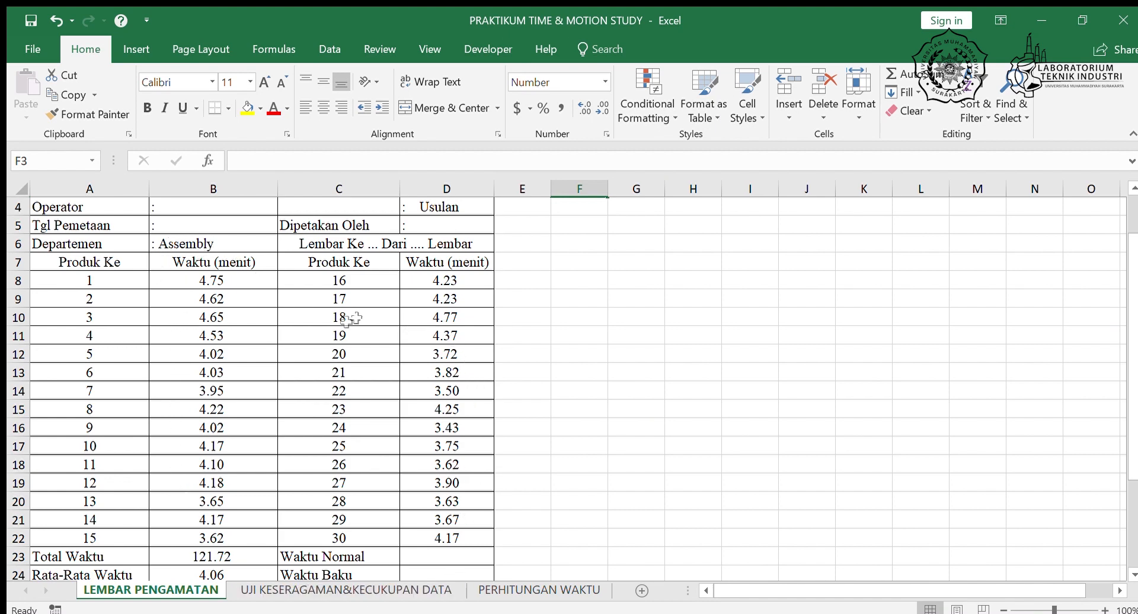
{"action": "scroll", "coordinate": [343, 353], "scroll_direction": "up", "scroll_amount": 1}
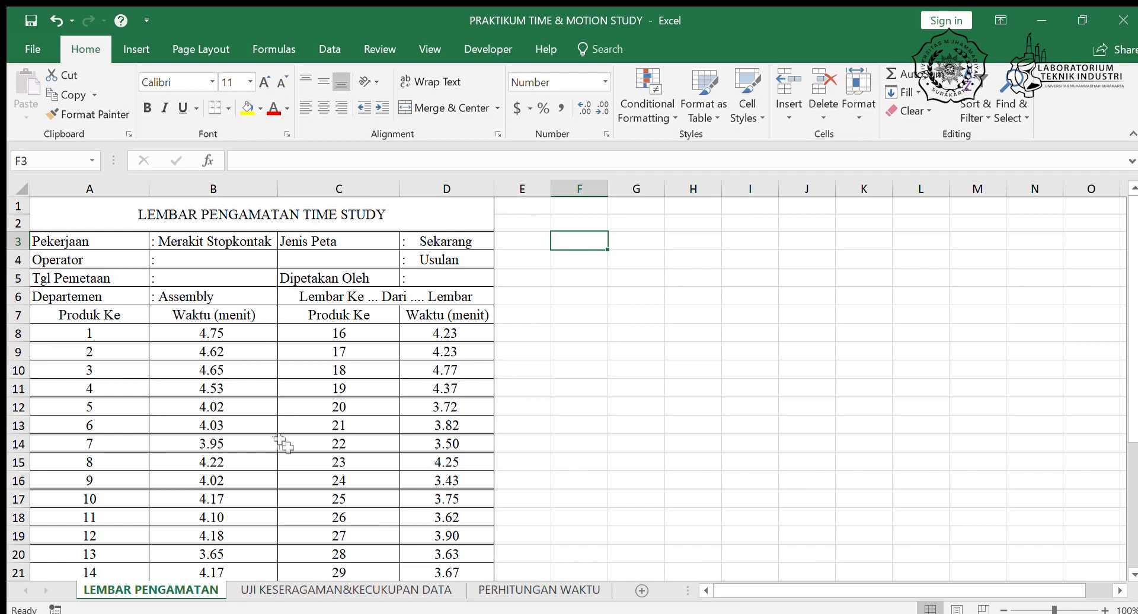
Step: On the UJI KESERAGAMAN&KECUKUPAN DATA sheet, calculate Rata-rata in I4 with AVERAGE over the Waktu values C3:C32
{"action": "left_click", "coordinate": [323, 591]}
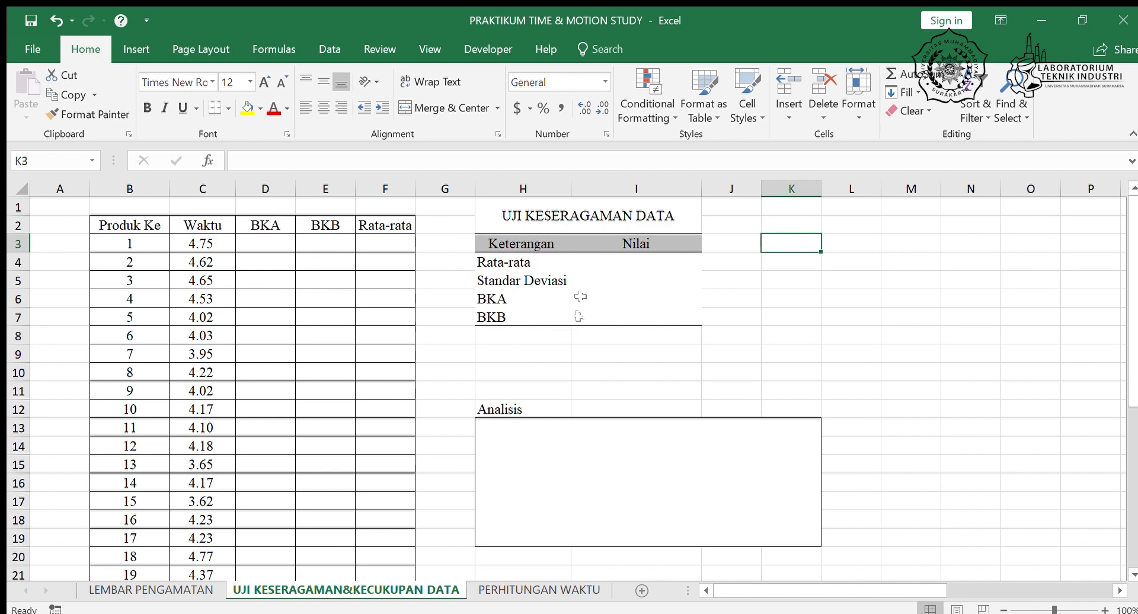
{"action": "scroll", "coordinate": [505, 269], "scroll_direction": "down", "scroll_amount": 6}
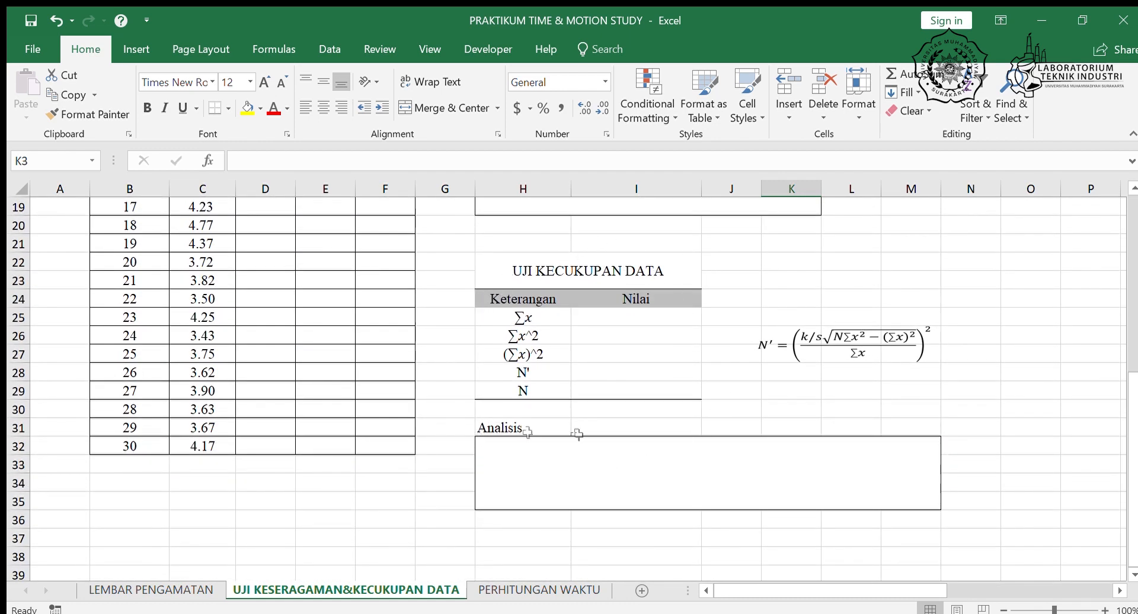
{"action": "scroll", "coordinate": [568, 415], "scroll_direction": "up", "scroll_amount": 6}
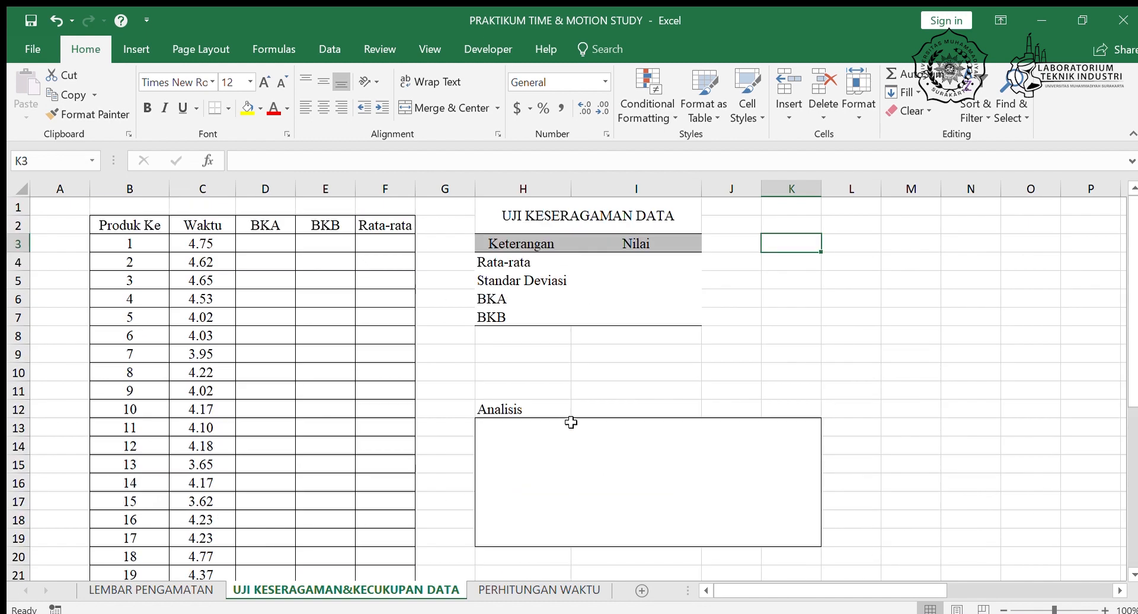
{"action": "left_click", "coordinate": [635, 260]}
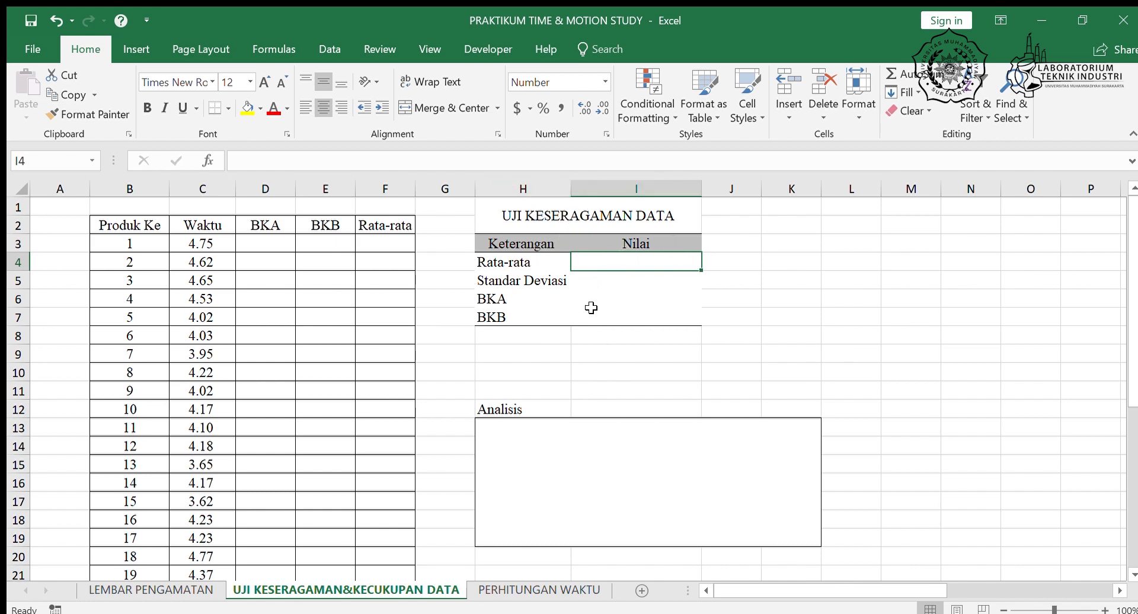
{"action": "type", "text": "="}
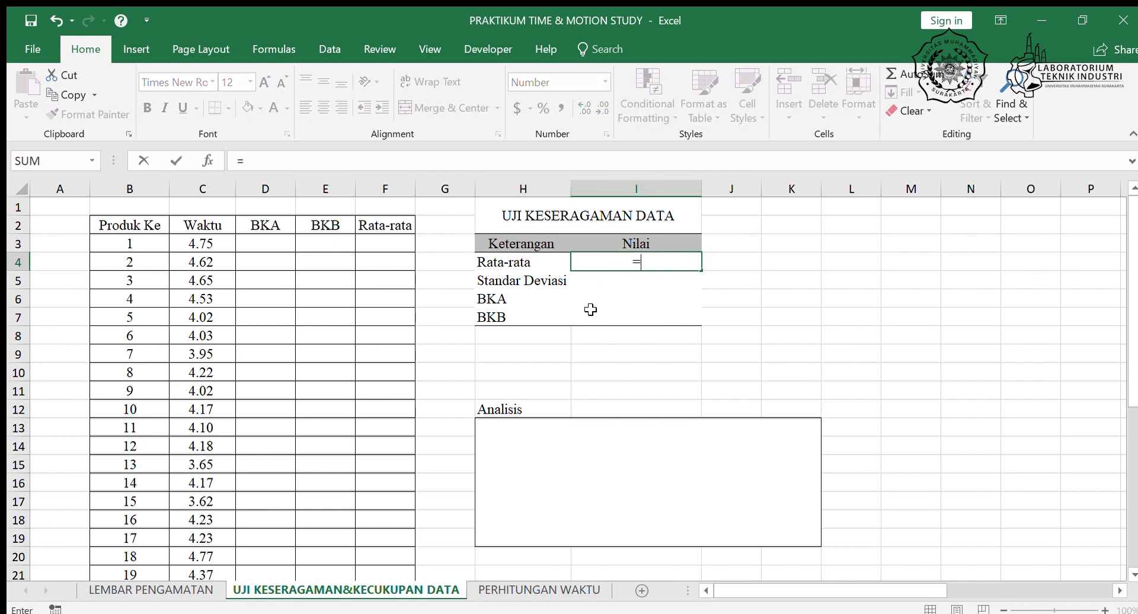
{"action": "type", "text": "ave"}
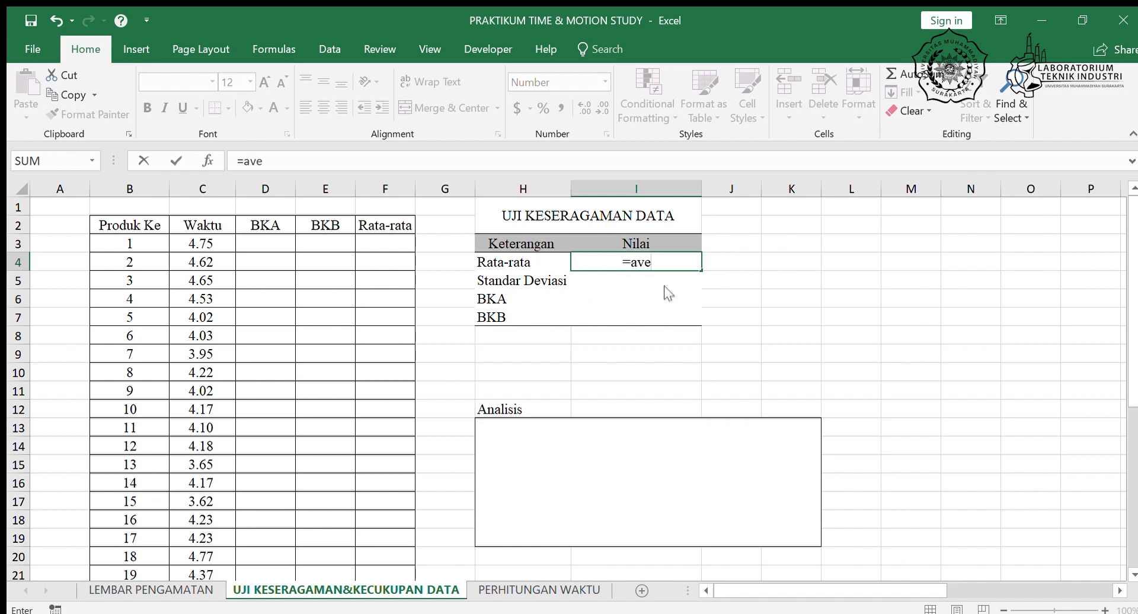
{"action": "key", "text": "Tab"}
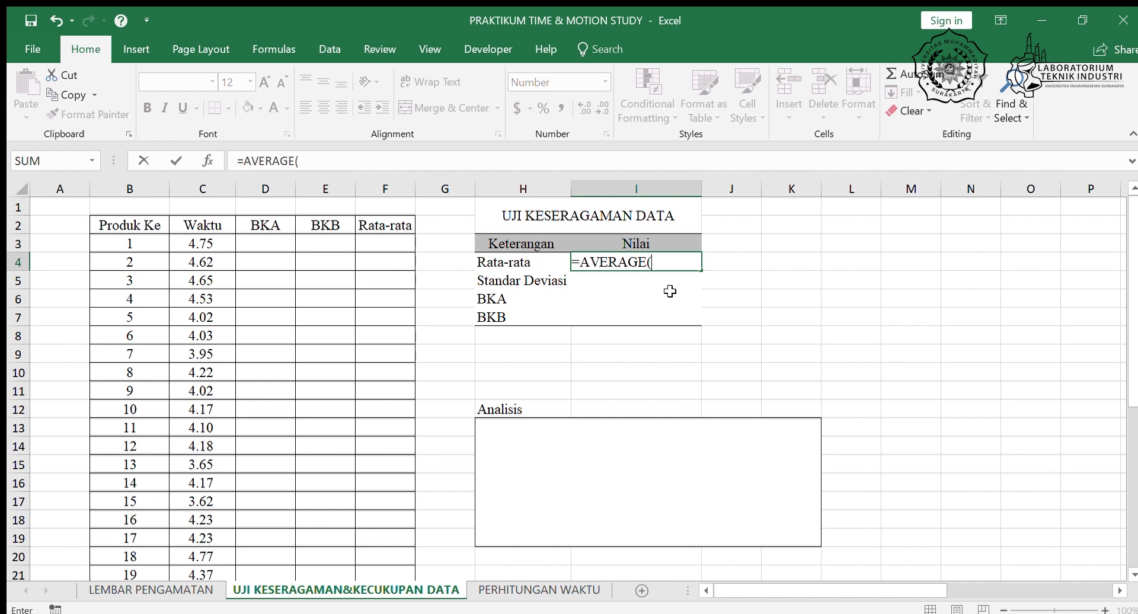
{"action": "left_click", "coordinate": [192, 243]}
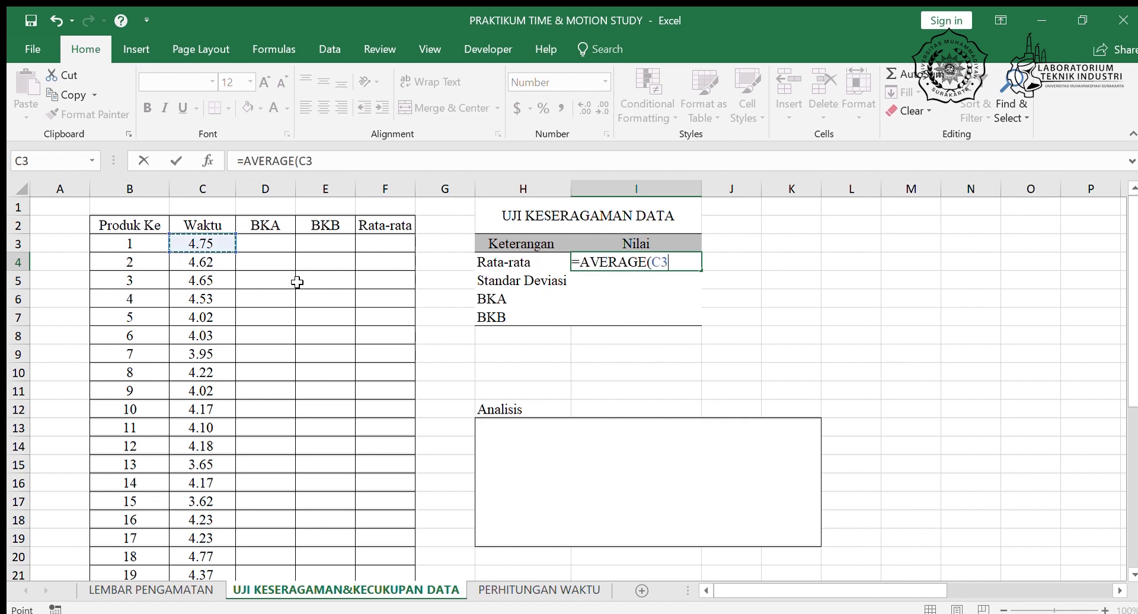
{"action": "key", "text": "ctrl+shift+Down"}
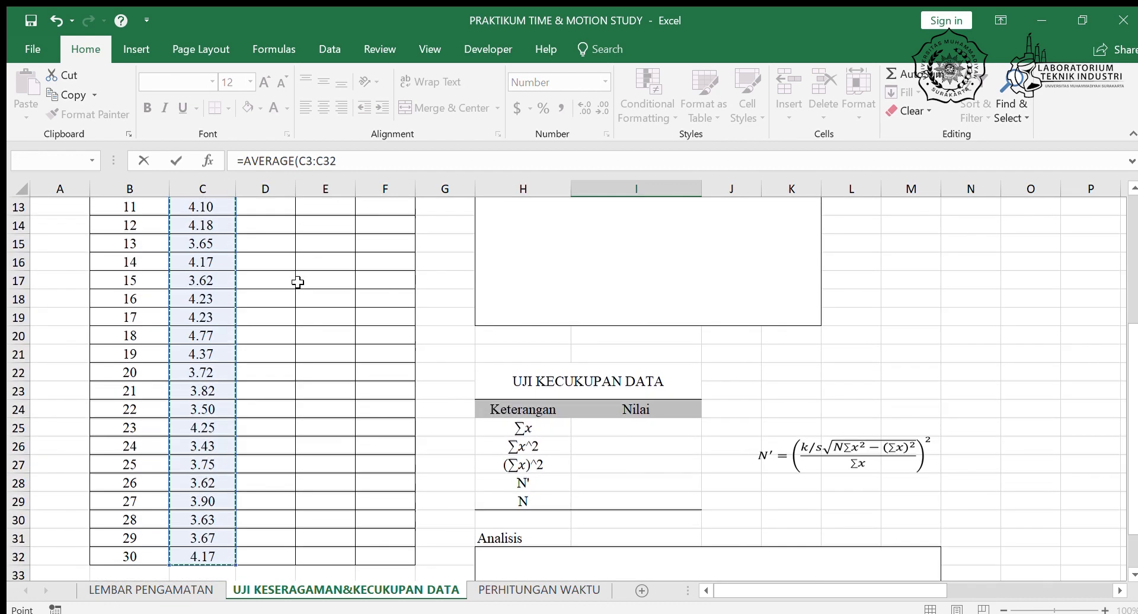
{"action": "key", "text": "Return"}
Step: Calculate Standar Deviasi in I5 with STDEV over all the Waktu values from C3 down
{"action": "scroll", "coordinate": [538, 317], "scroll_direction": "up", "scroll_amount": 2}
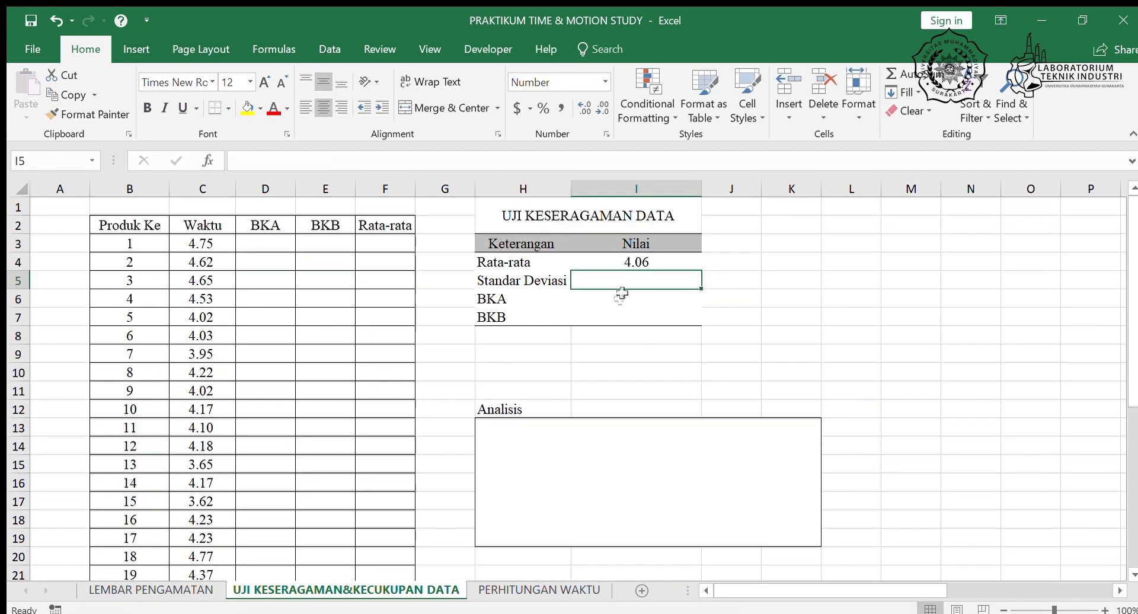
{"action": "type", "text": "=stdev"}
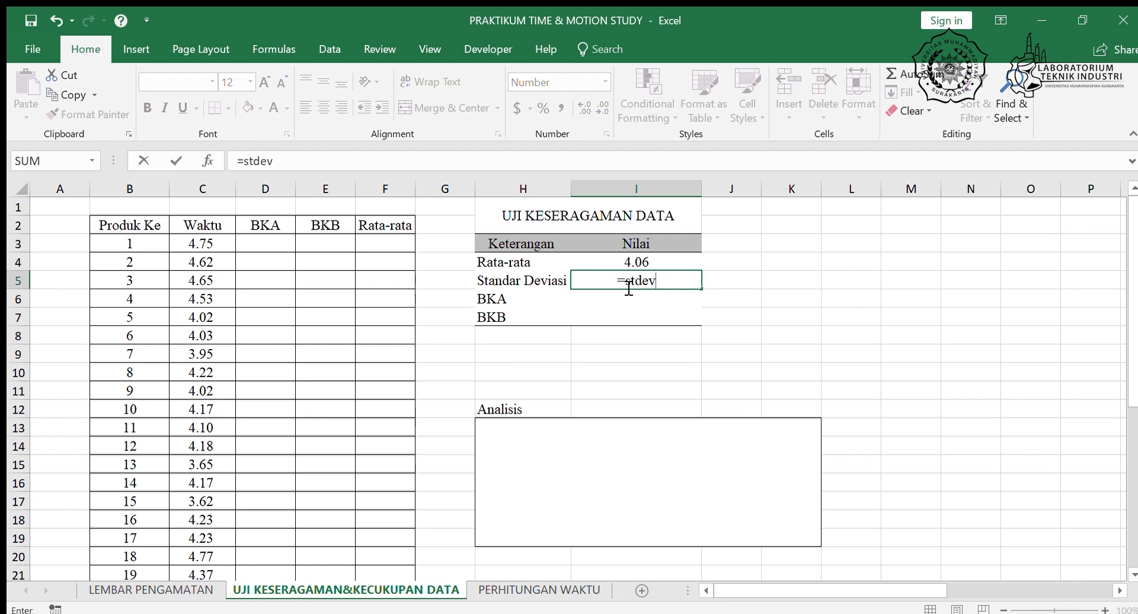
{"action": "key", "text": "Tab"}
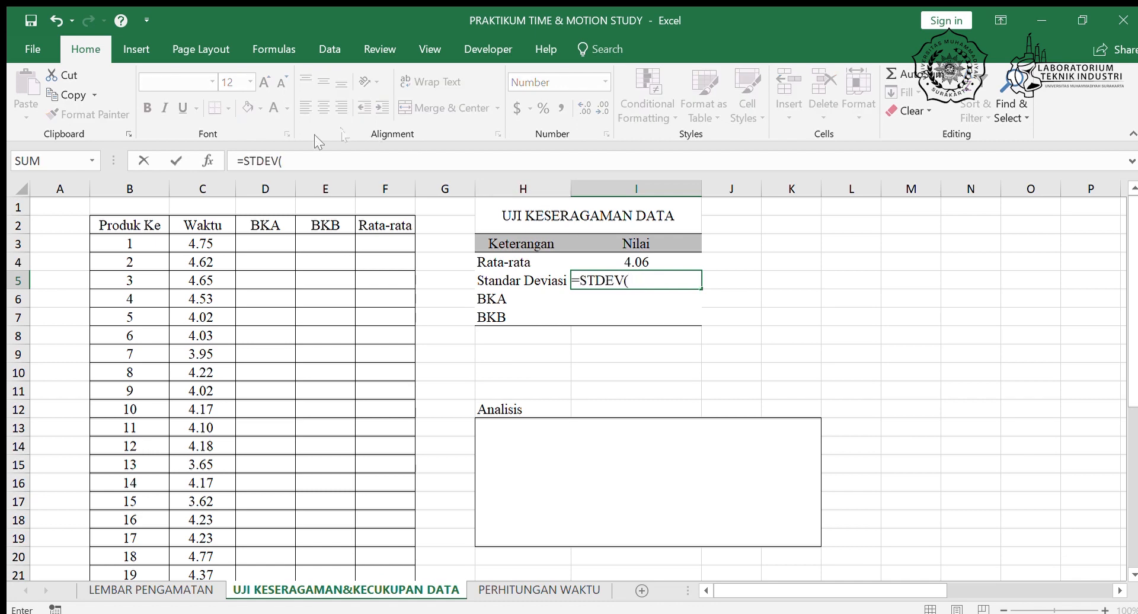
{"action": "left_click", "coordinate": [201, 243]}
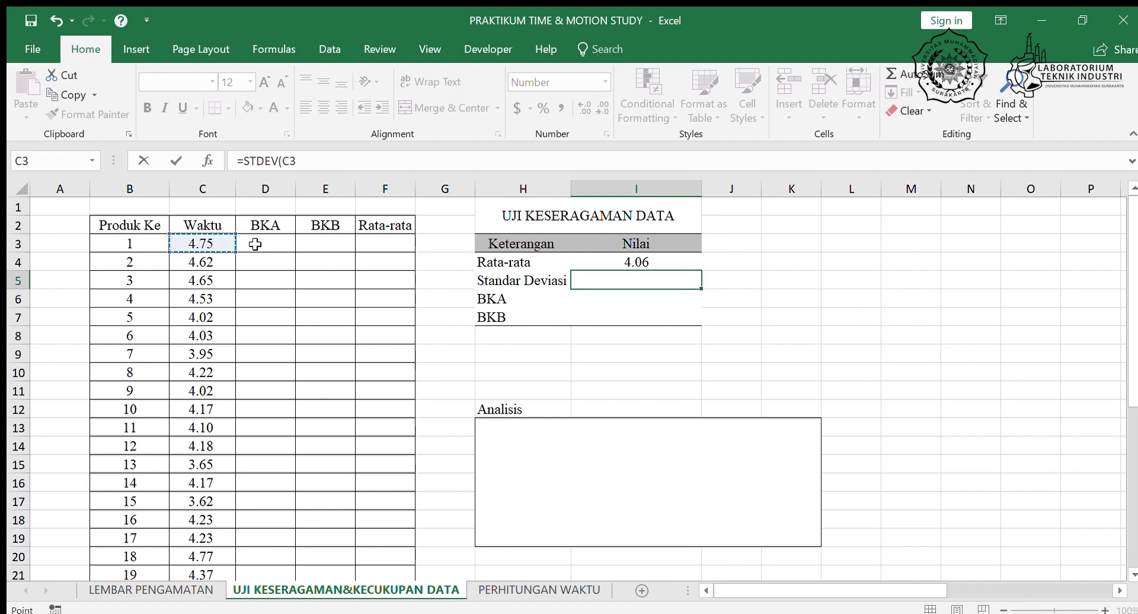
{"action": "key", "text": "ctrl+shift+Down"}
{"action": "key", "text": "Return"}
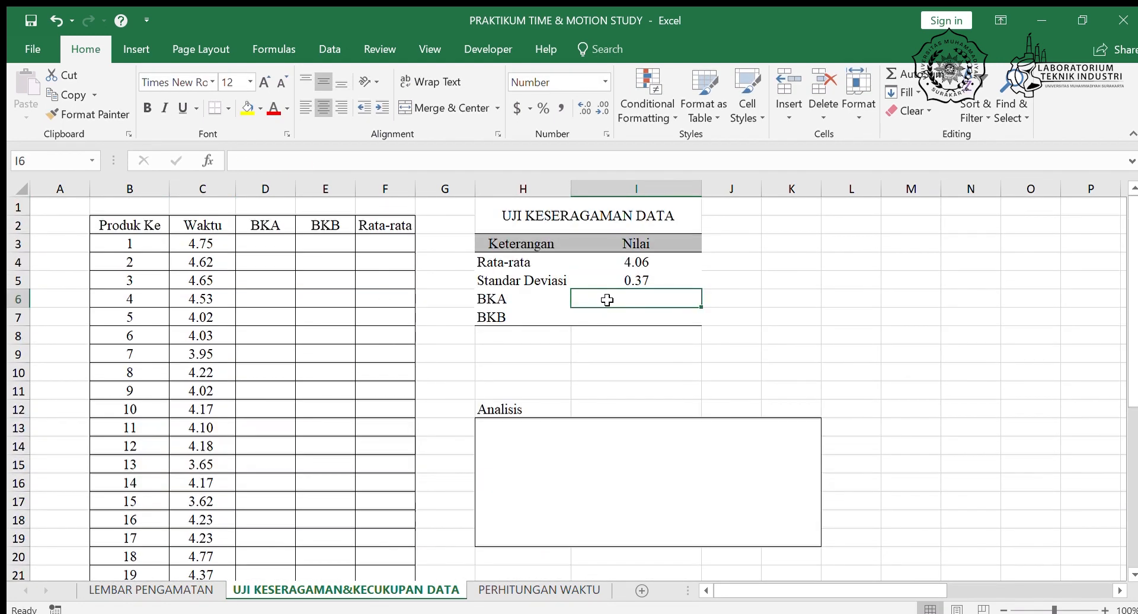
Step: Calculate BKA in I6 as the average plus two standard deviations, =I4+2*I5
{"action": "type", "text": "="}
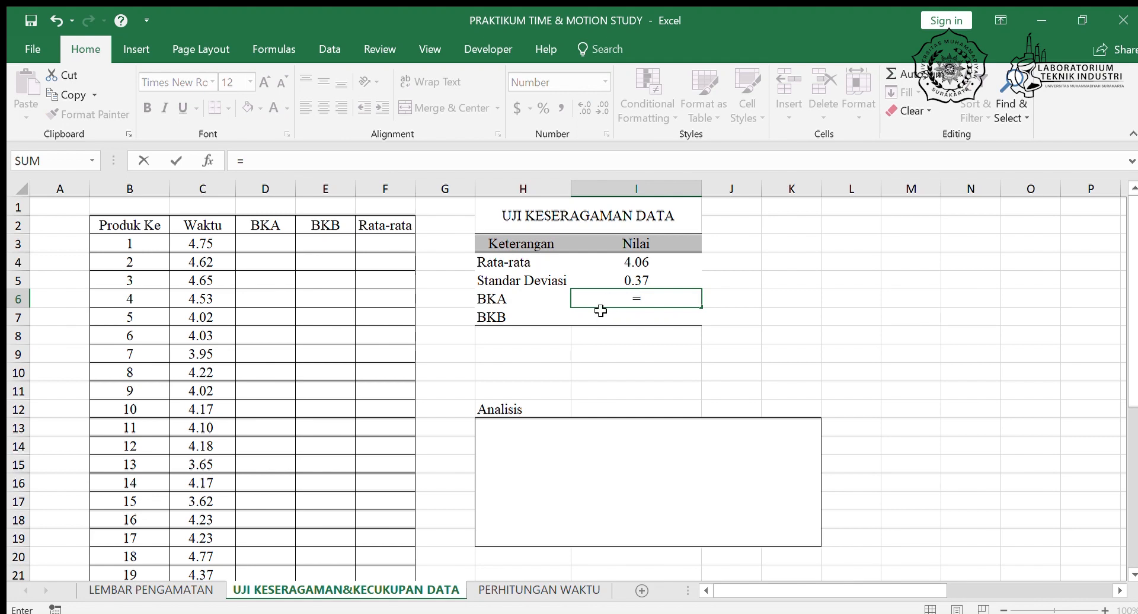
{"action": "left_click", "coordinate": [647, 262]}
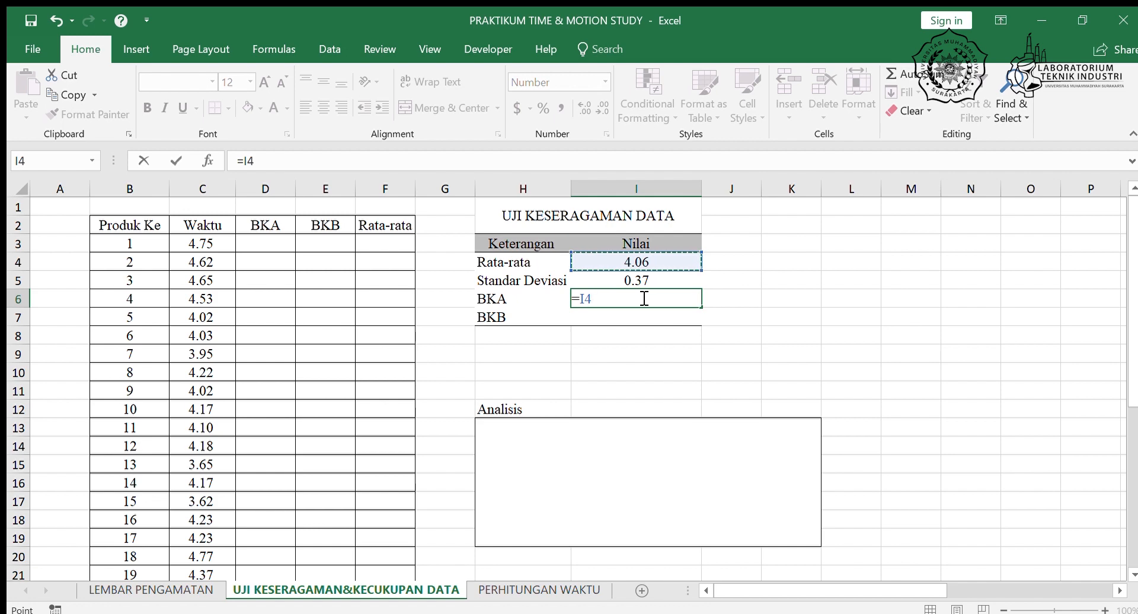
{"action": "type", "text": "+2*"}
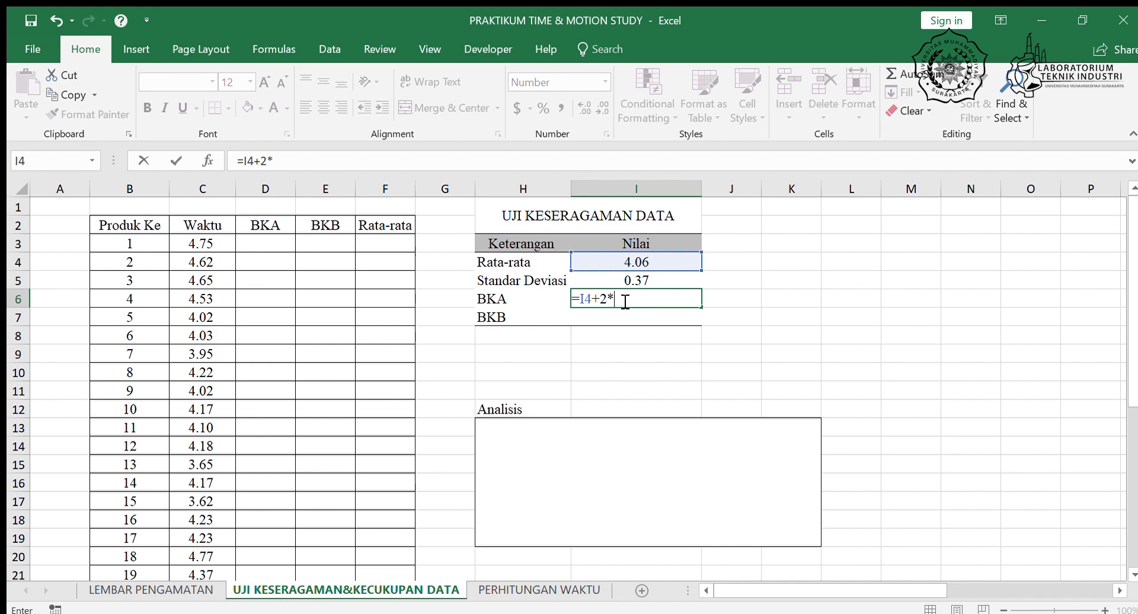
{"action": "left_click", "coordinate": [622, 279]}
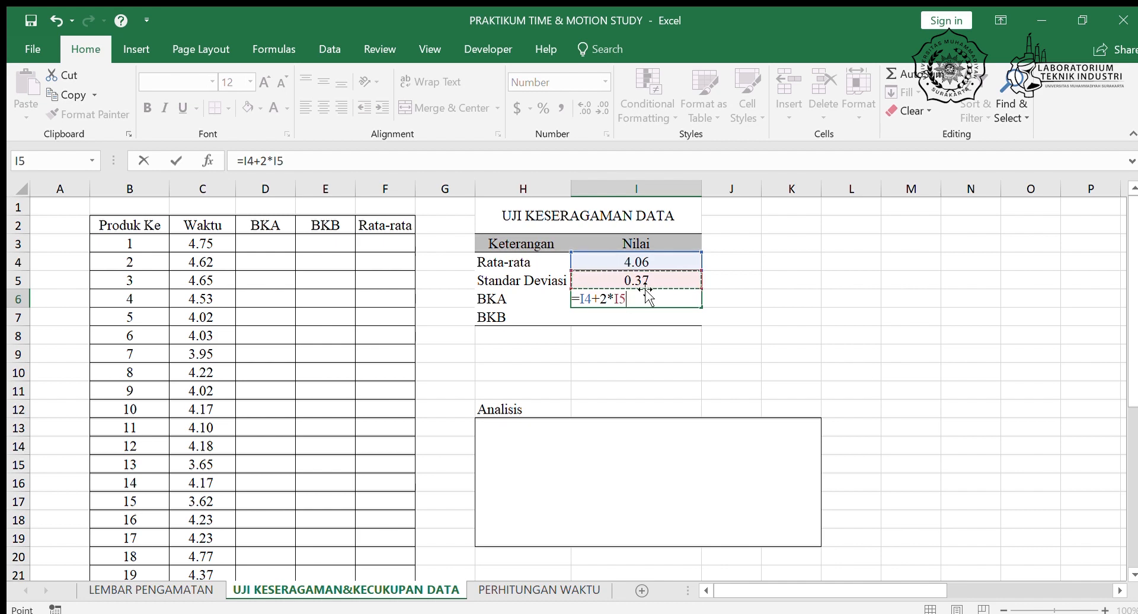
{"action": "key", "text": "Return"}
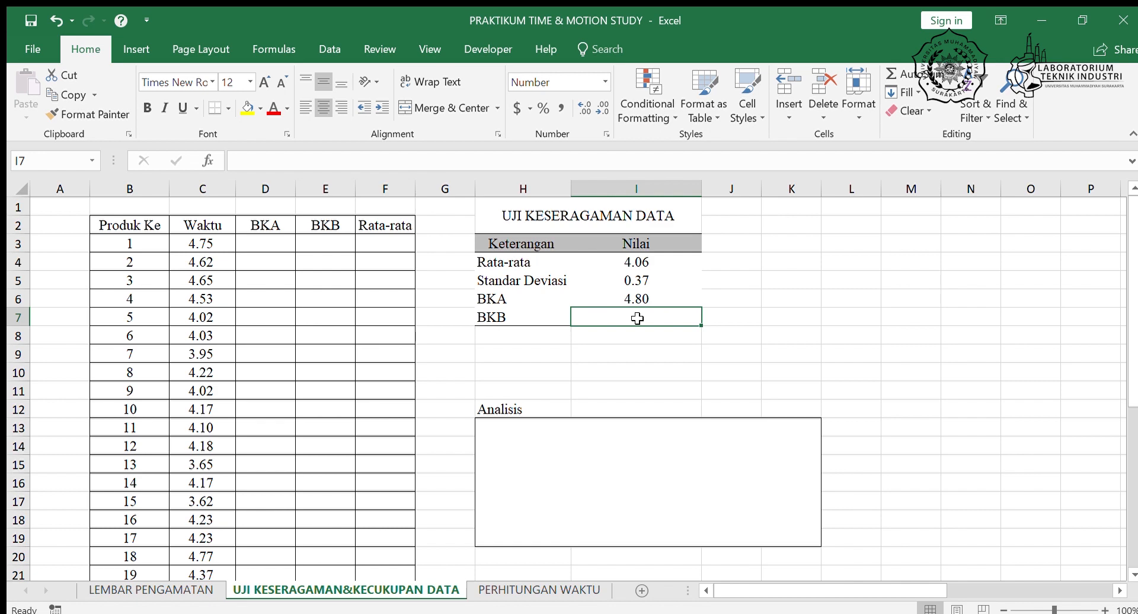
Step: Calculate BKB in I7 as the average minus two standard deviations, =I4-2*I5, and check both limit formulas
{"action": "type", "text": "="}
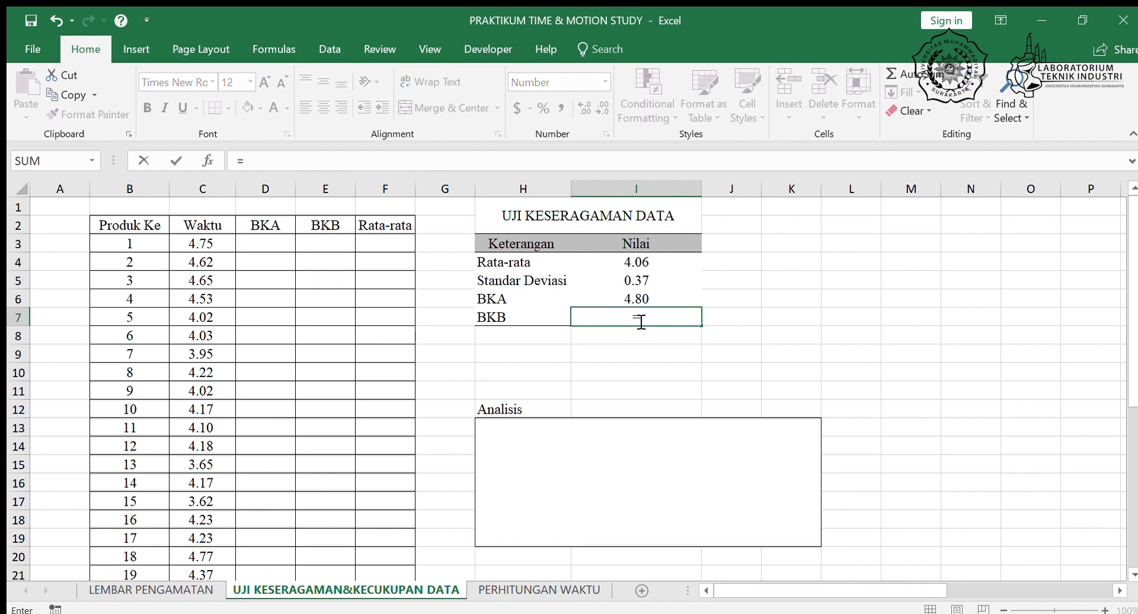
{"action": "left_click", "coordinate": [627, 267]}
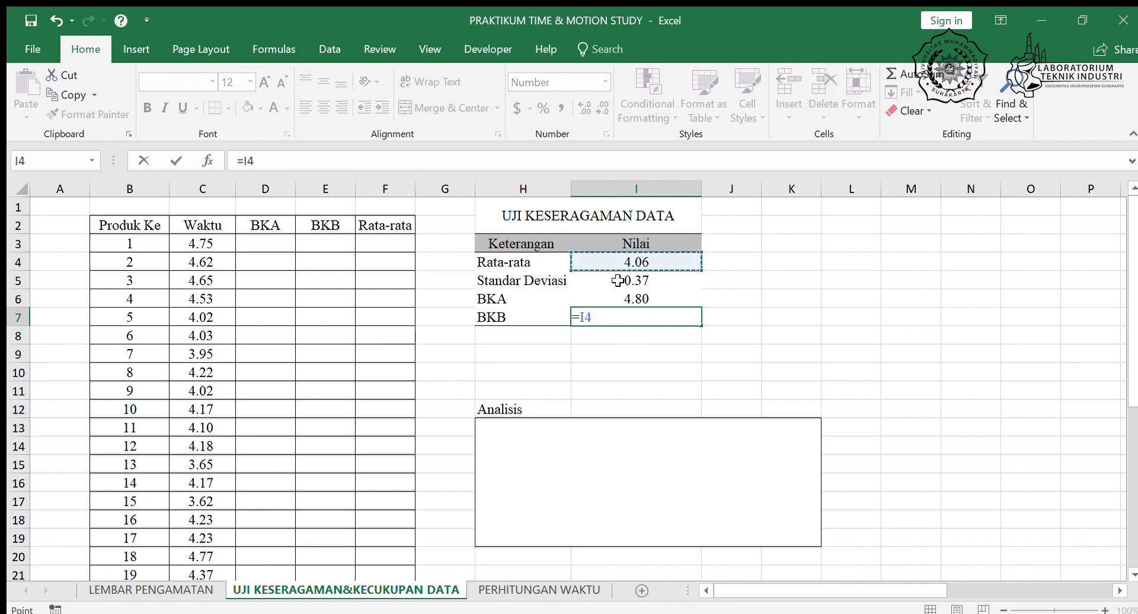
{"action": "type", "text": "-"}
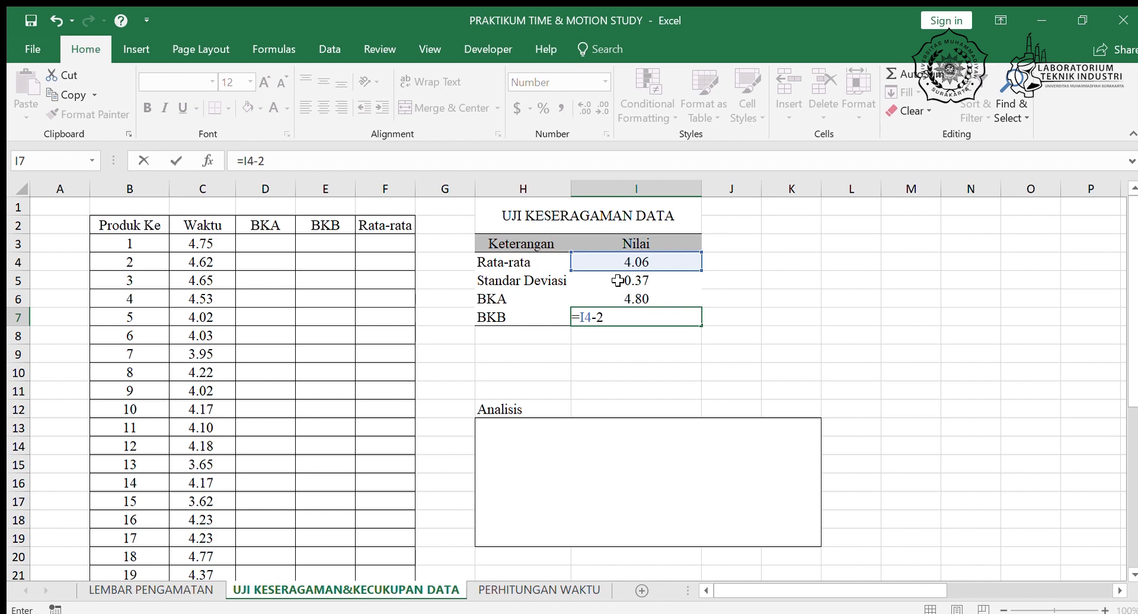
{"action": "type", "text": "2*"}
{"action": "left_click", "coordinate": [635, 281]}
{"action": "key", "text": "Return"}
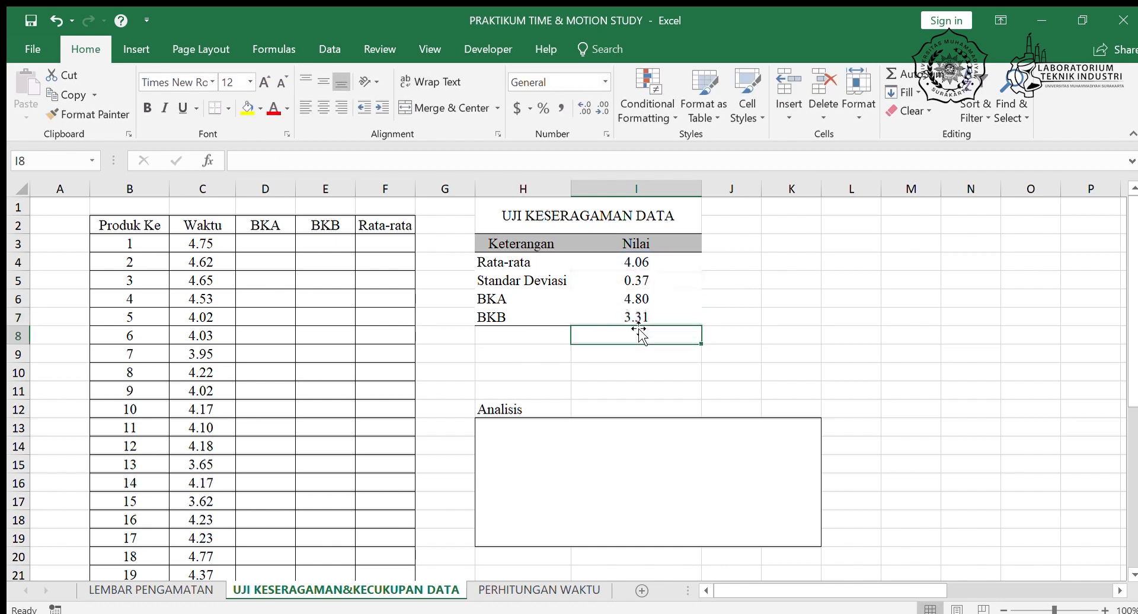
{"action": "left_click", "coordinate": [632, 296]}
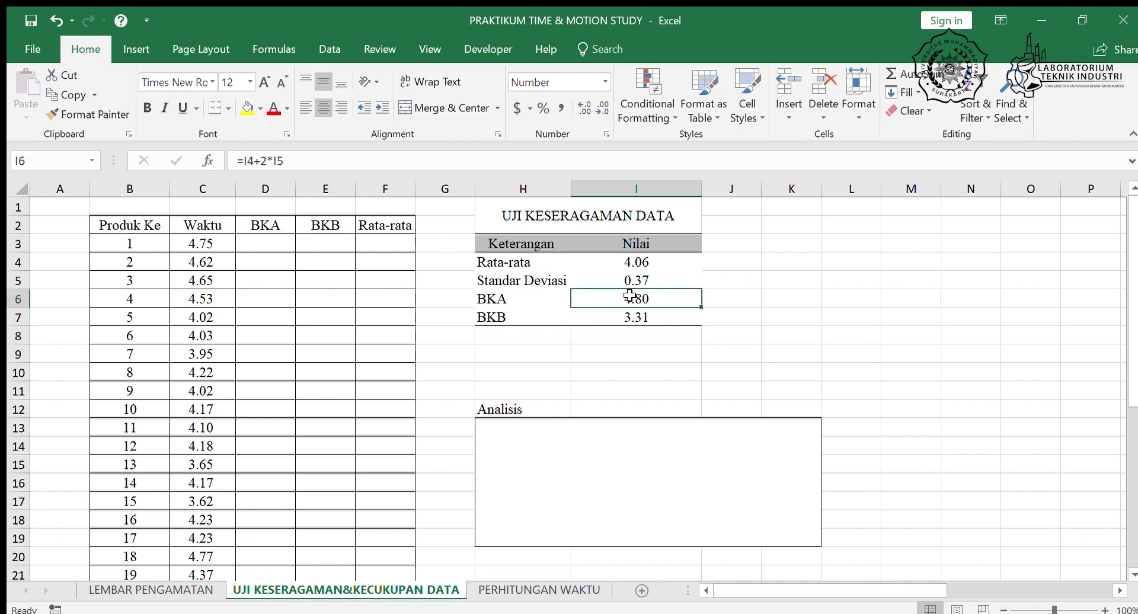
{"action": "left_click", "coordinate": [630, 315]}
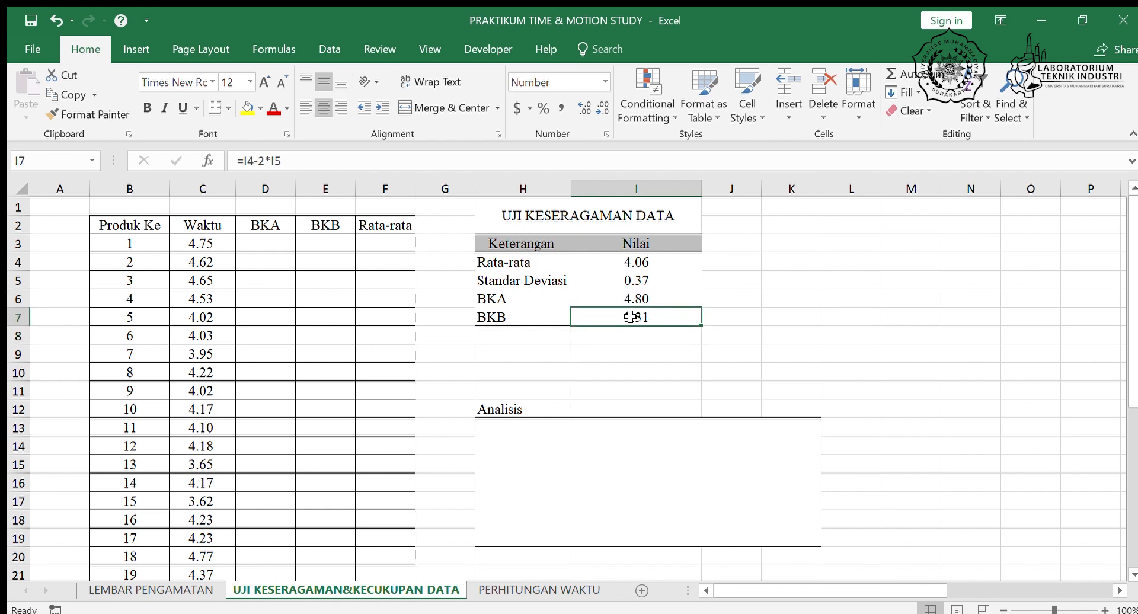
{"action": "left_click", "coordinate": [626, 335]}
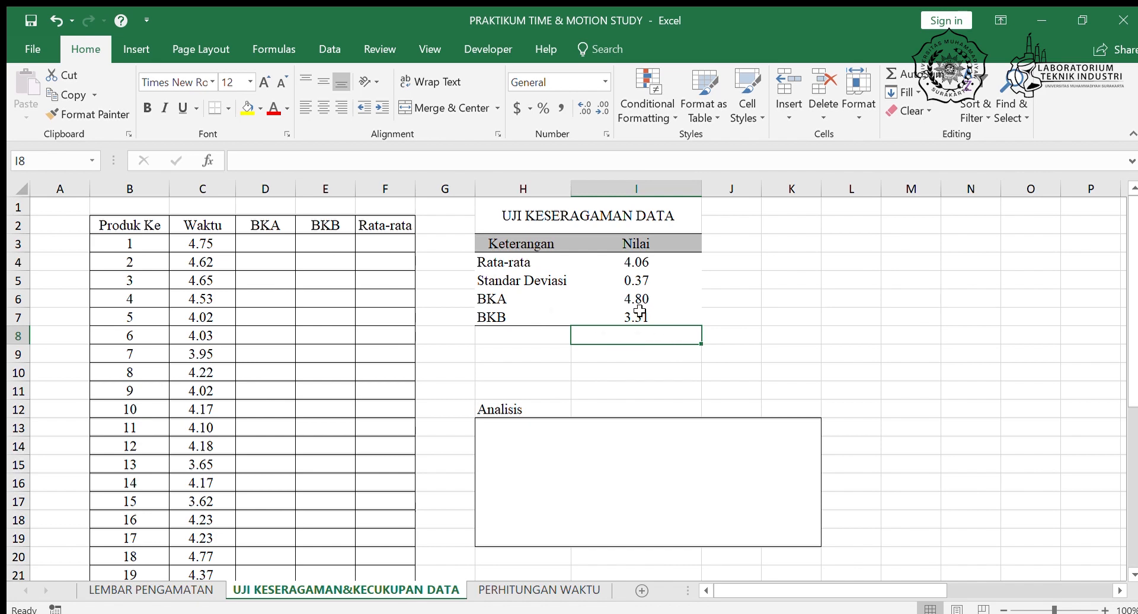
Step: Enter the absolute reference =$I$6 in D3 and fill it down the BKA column for all products
{"action": "left_click", "coordinate": [270, 244]}
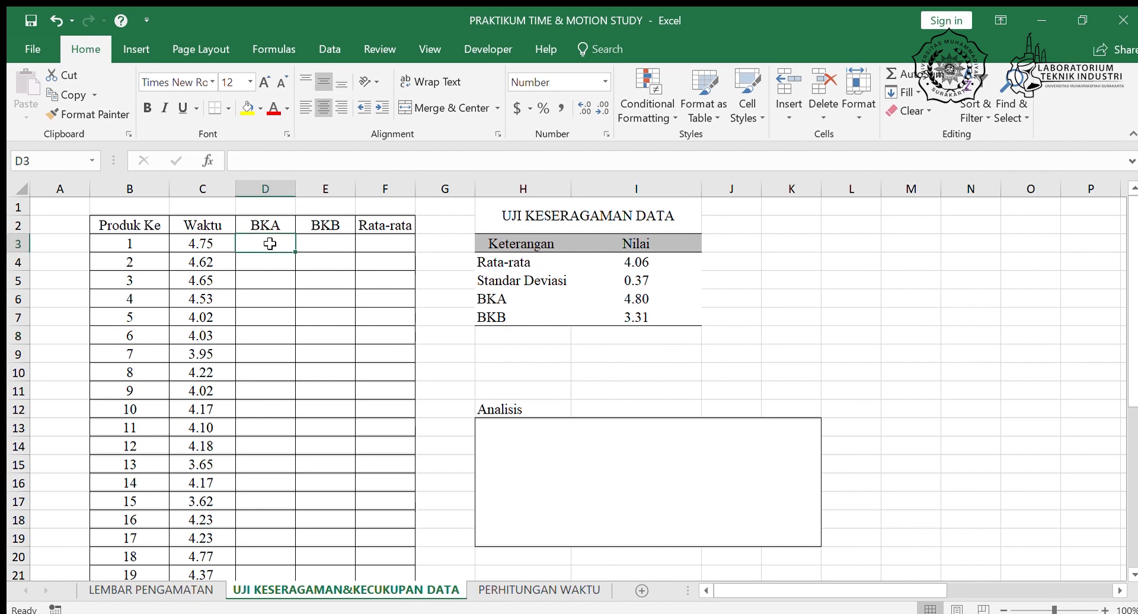
{"action": "type", "text": "="}
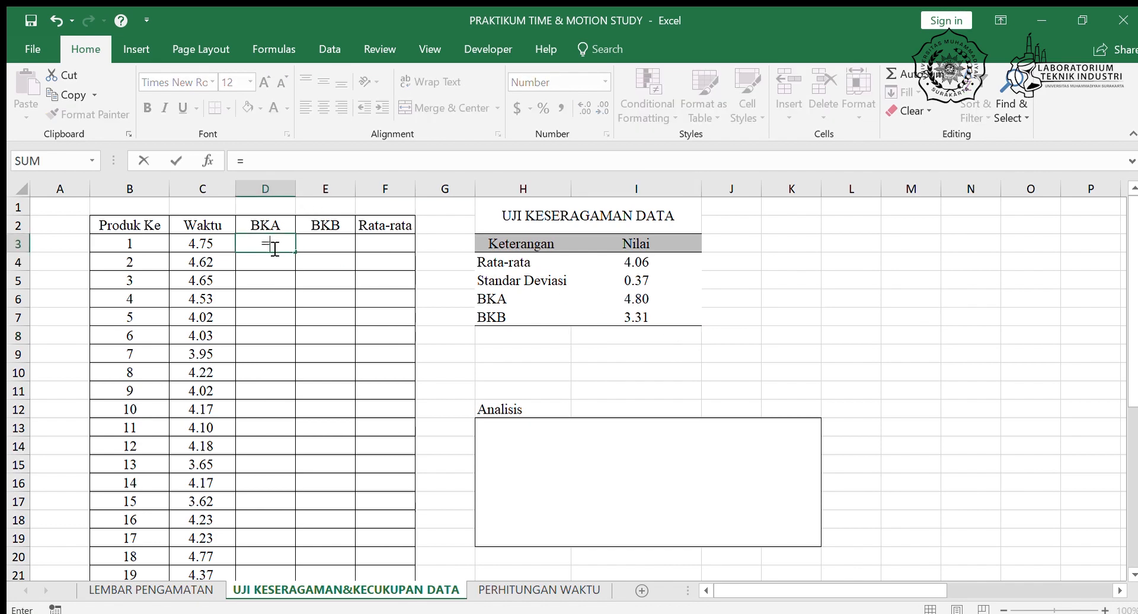
{"action": "left_click", "coordinate": [618, 299]}
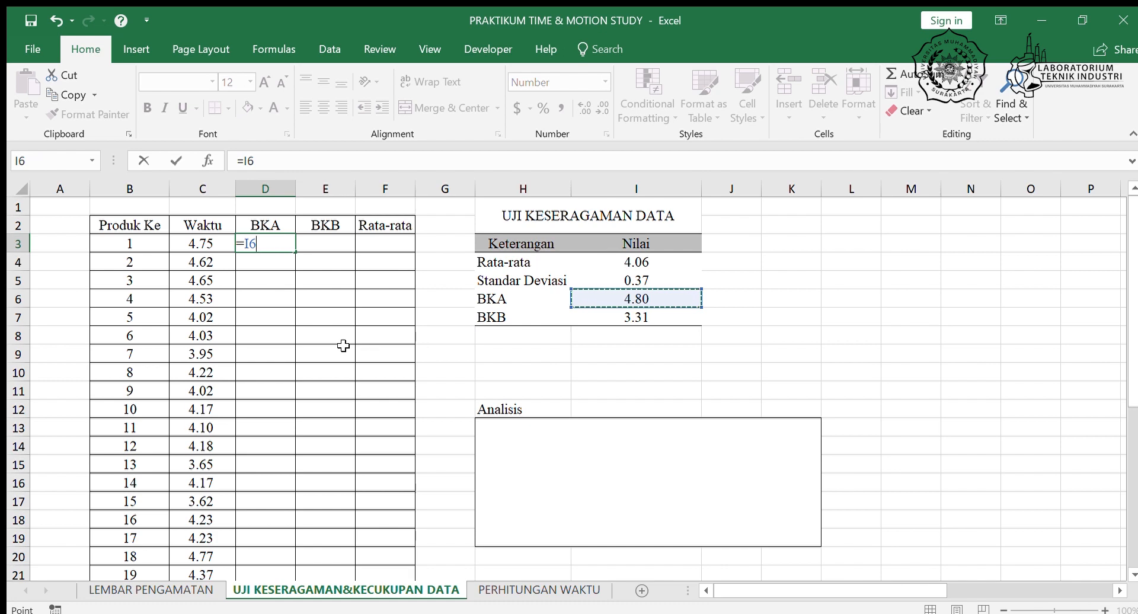
{"action": "key", "text": "F4"}
{"action": "key", "text": "Return"}
{"action": "left_click", "coordinate": [287, 240]}
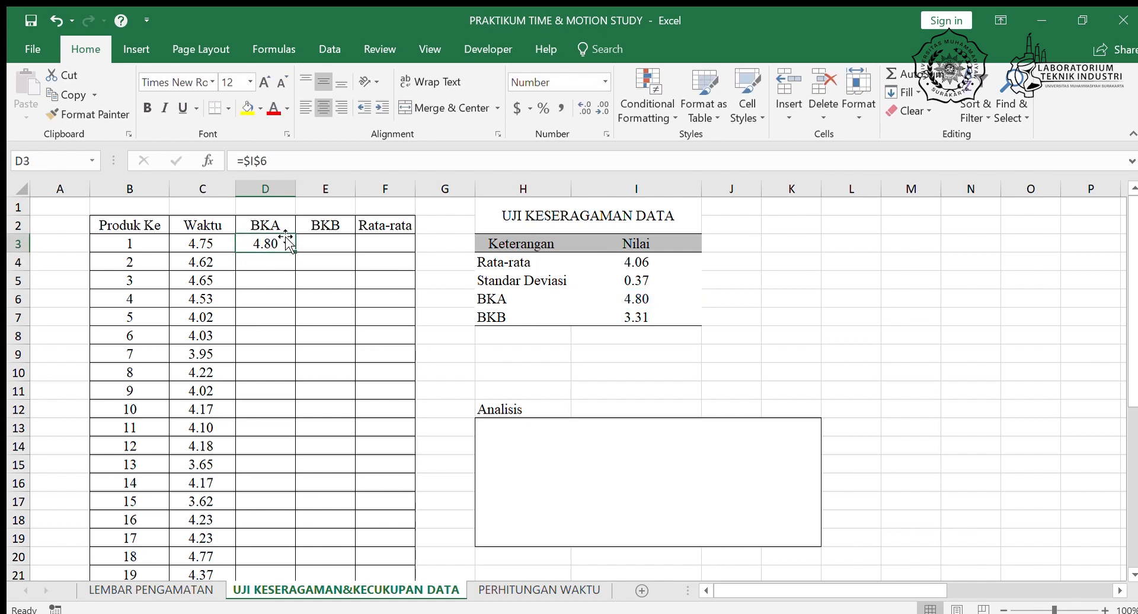
{"action": "double_click", "coordinate": [295, 252]}
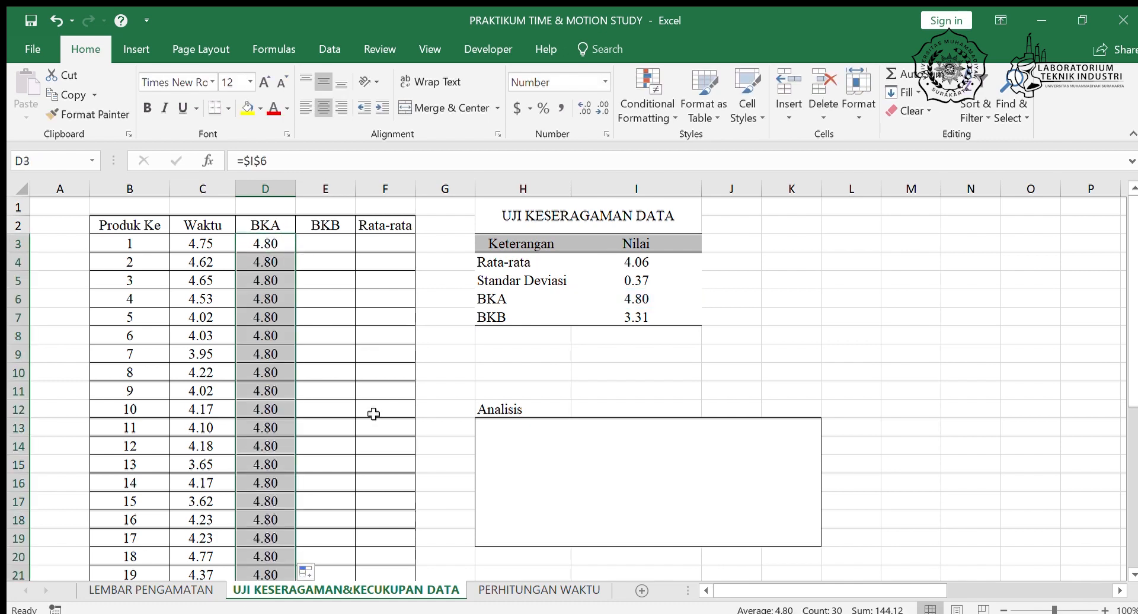
Step: Enter the absolute reference =$I$7 in E3 and fill it down the BKB column for all products
{"action": "left_click", "coordinate": [326, 244]}
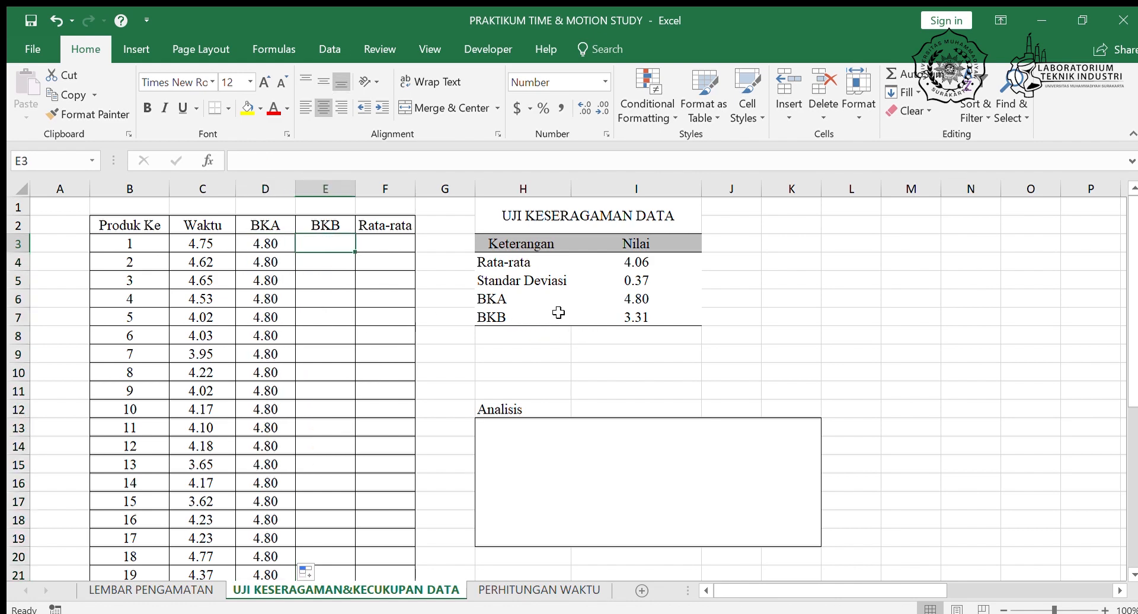
{"action": "type", "text": "="}
{"action": "left_click", "coordinate": [637, 317]}
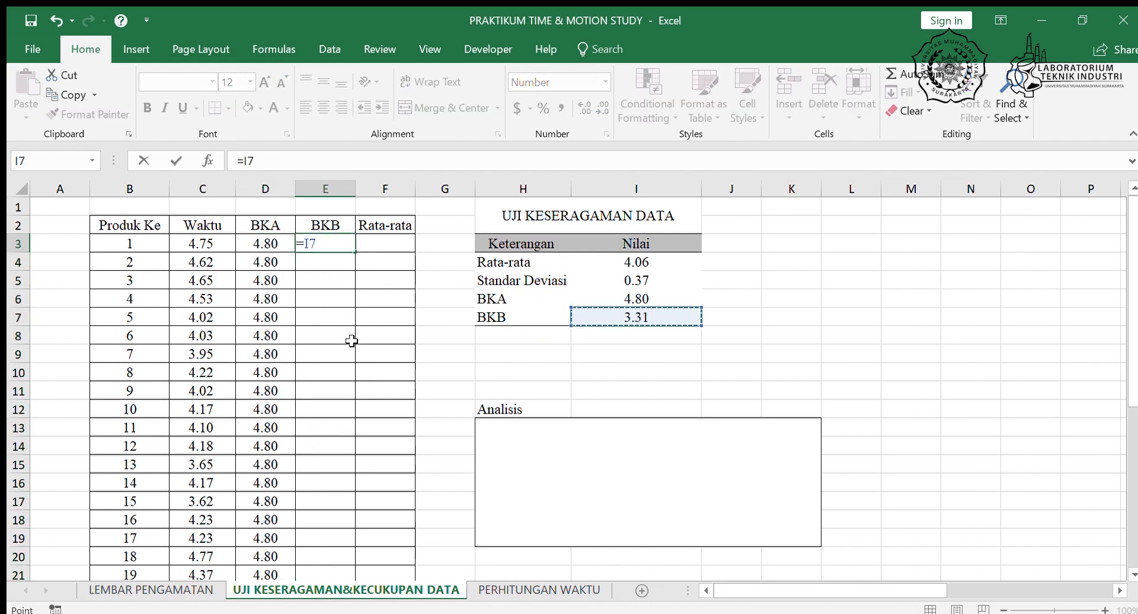
{"action": "key", "text": "F4"}
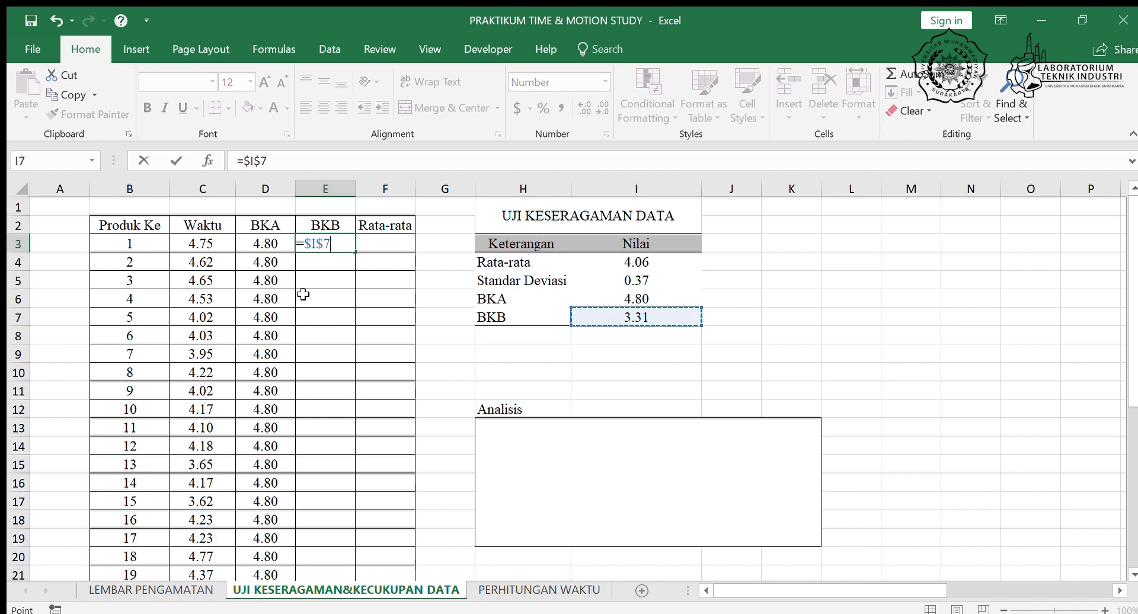
{"action": "key", "text": "Return"}
{"action": "left_click", "coordinate": [331, 243]}
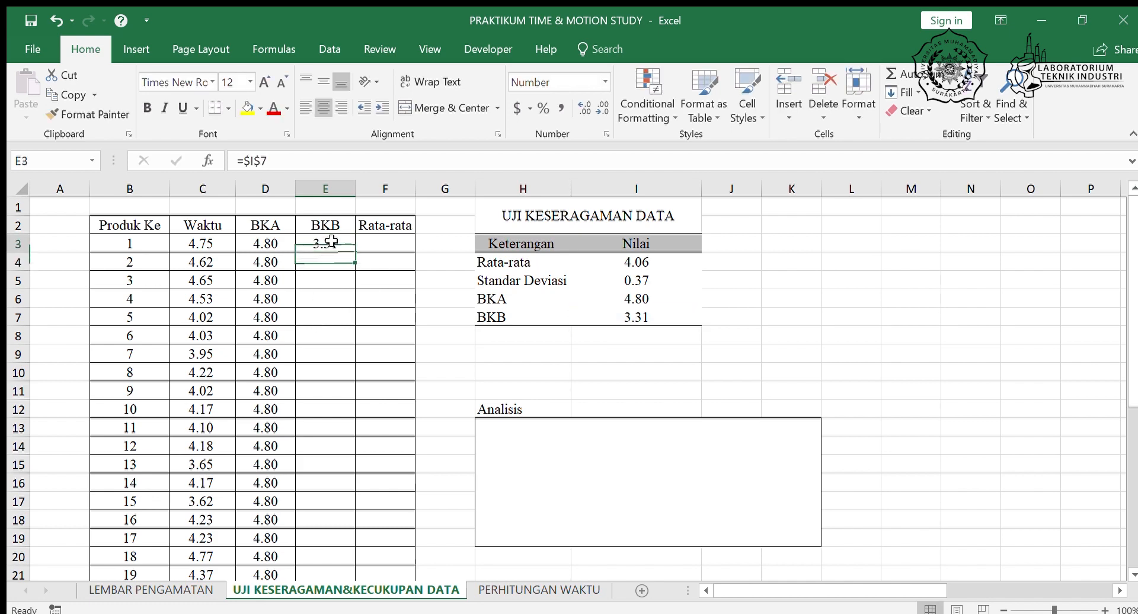
{"action": "double_click", "coordinate": [355, 252]}
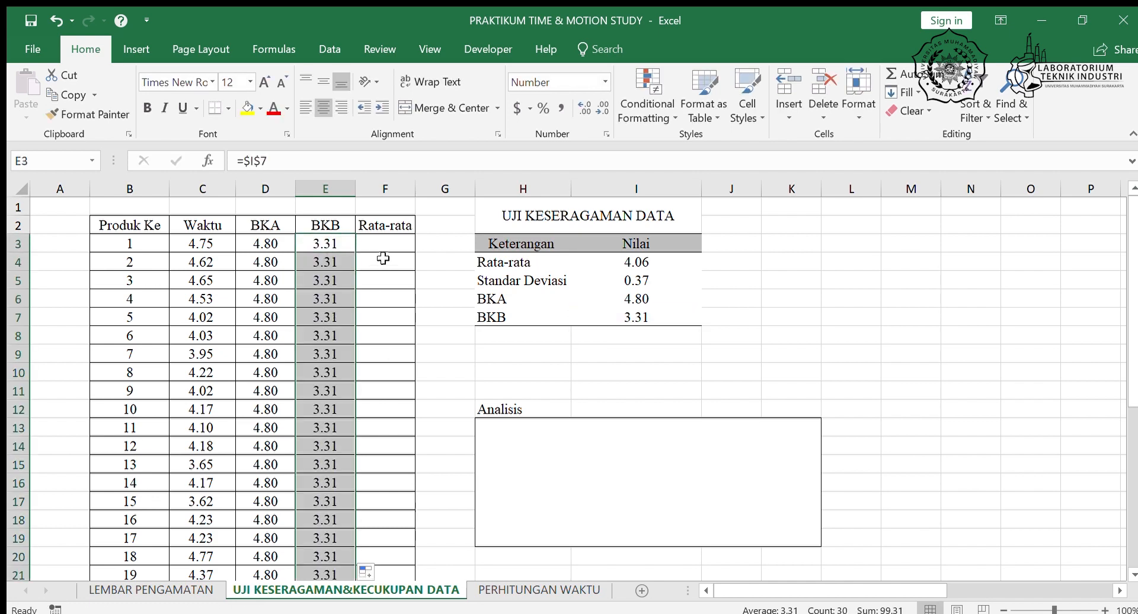
Step: Enter the absolute reference =$I$4 in F3 and fill it down the Rata-rata column for all products
{"action": "left_click", "coordinate": [384, 247]}
{"action": "type", "text": "="}
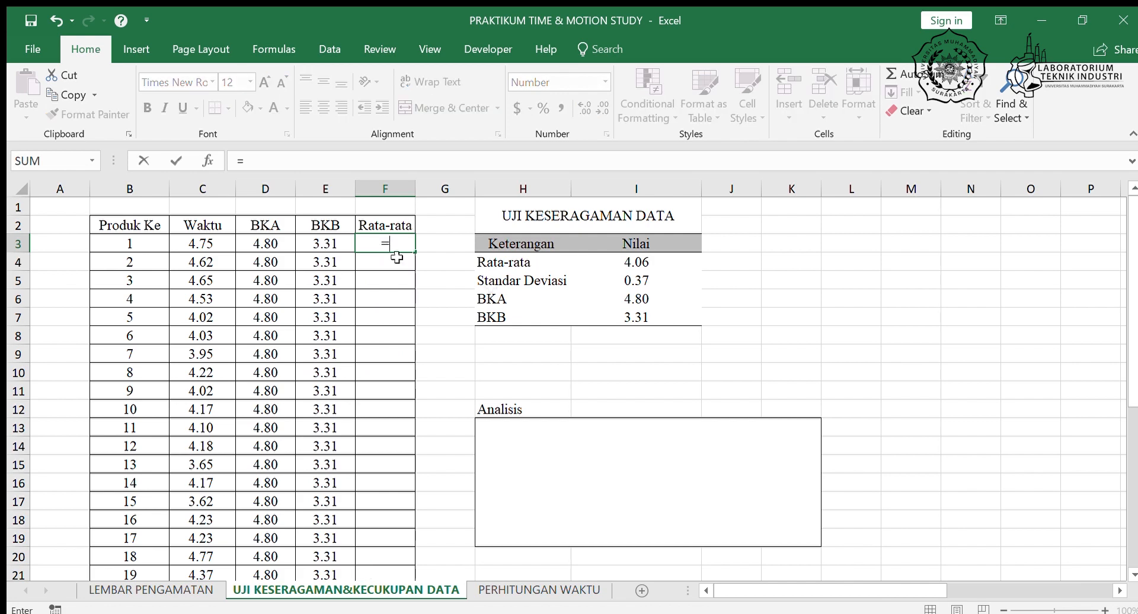
{"action": "left_click", "coordinate": [632, 263]}
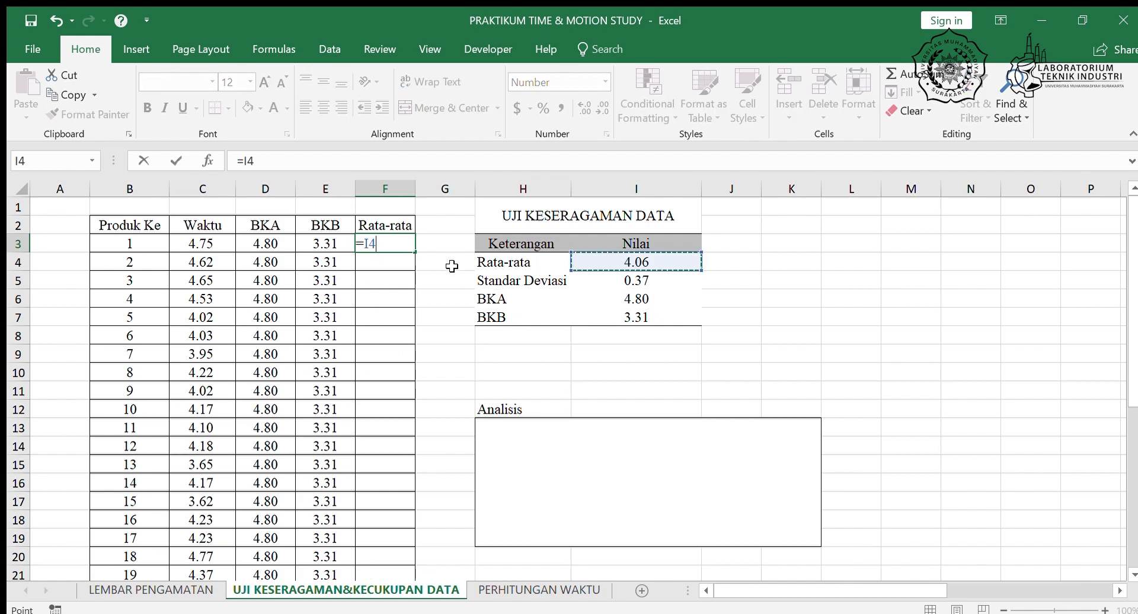
{"action": "key", "text": "F4"}
{"action": "key", "text": "Return"}
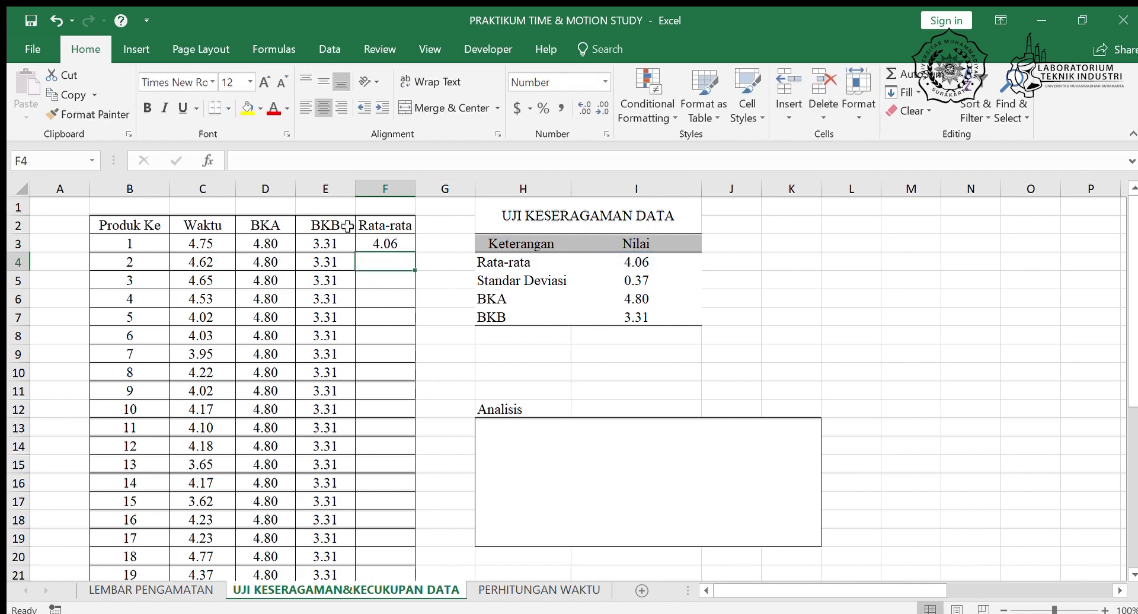
{"action": "left_click", "coordinate": [386, 240]}
{"action": "double_click", "coordinate": [418, 253]}
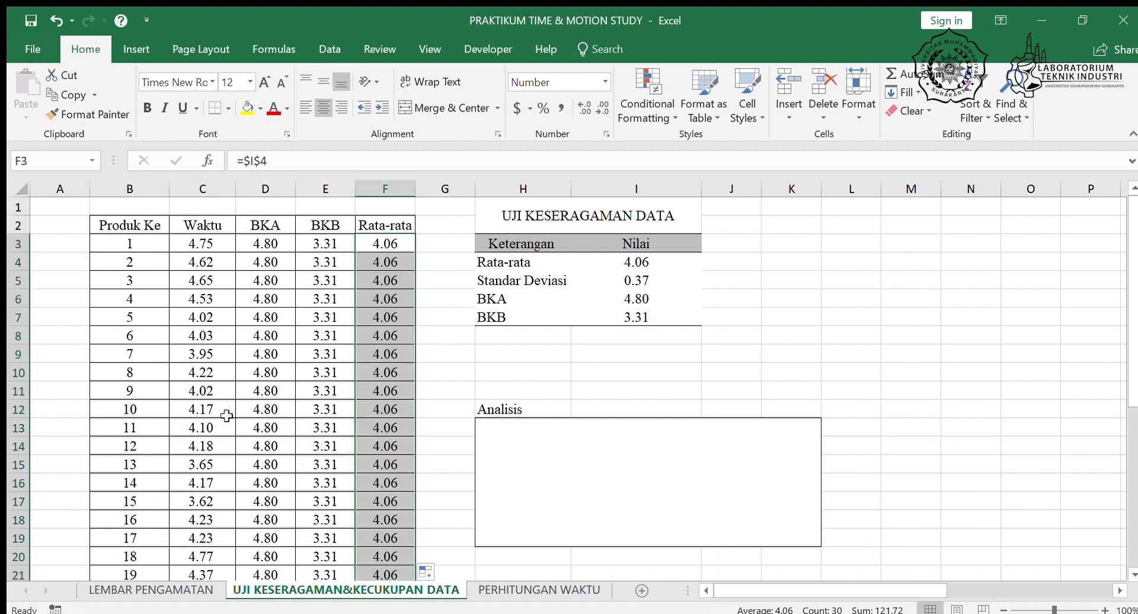
Step: Insert a line chart with markers from the Waktu, BKA, BKB and Rata-rata columns, including their headers in row 2
{"action": "left_click", "coordinate": [202, 229]}
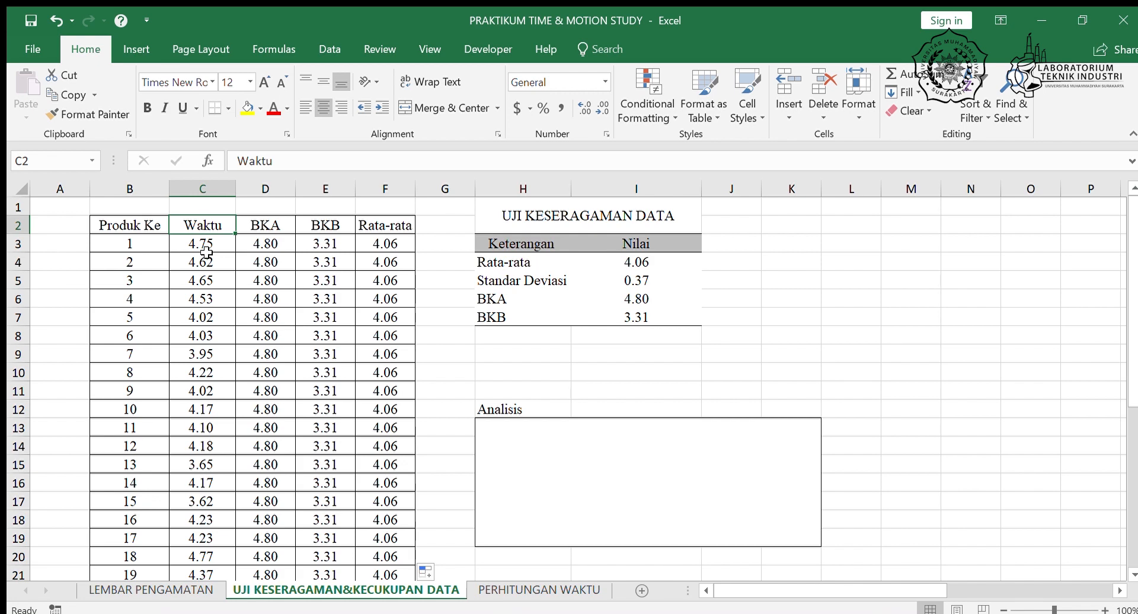
{"action": "key", "text": "ctrl+shift+Right"}
{"action": "key", "text": "ctrl+shift+Down"}
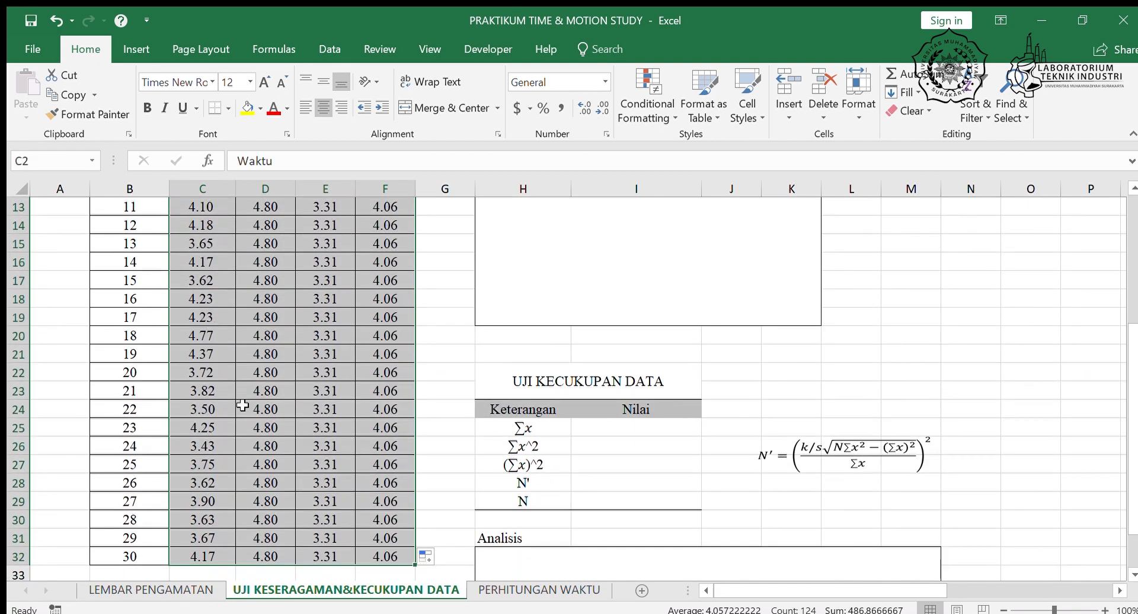
{"action": "scroll", "coordinate": [240, 403], "scroll_direction": "up", "scroll_amount": 4}
{"action": "scroll", "coordinate": [297, 408], "scroll_direction": "down", "scroll_amount": 4}
{"action": "left_click", "coordinate": [141, 50]}
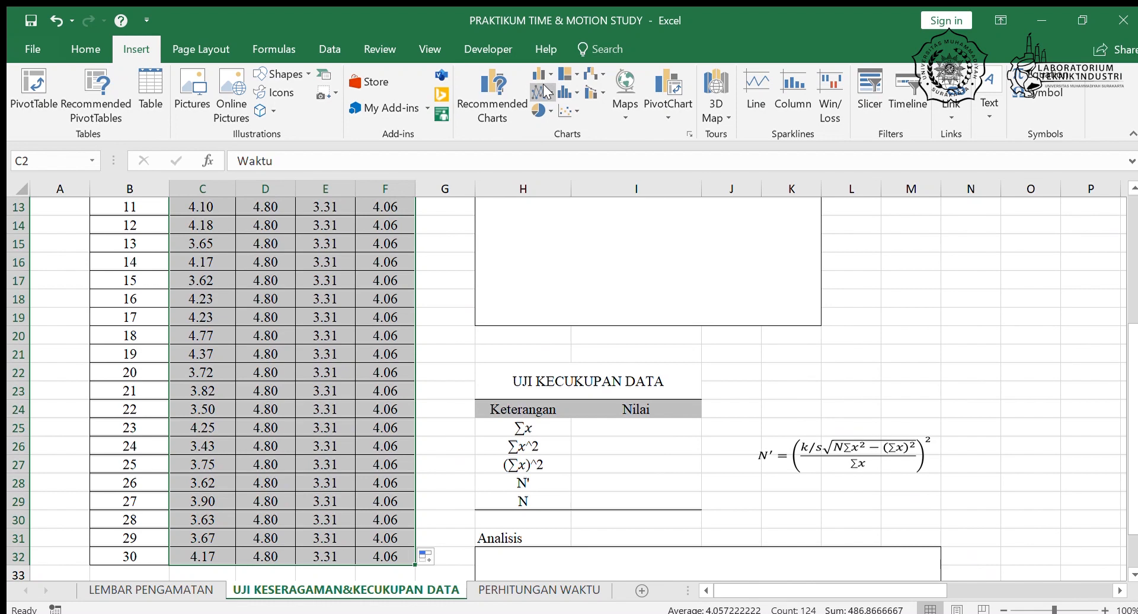
{"action": "left_click", "coordinate": [544, 86]}
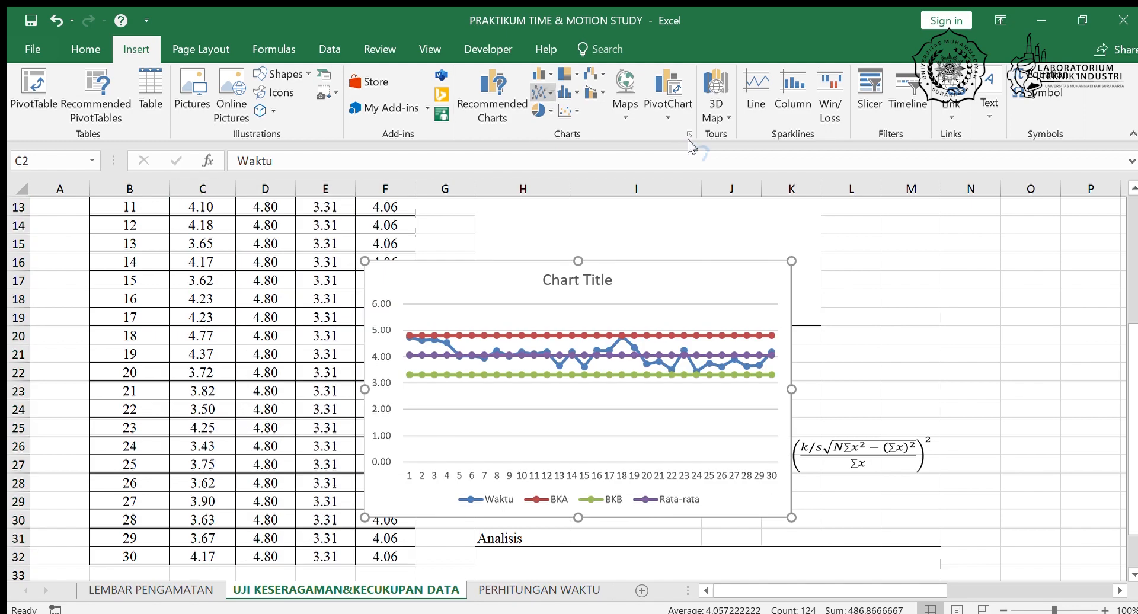
Step: Shrink the control chart and place it beside the UJI KESERAGAMAN DATA table, above the Analisis box
{"action": "scroll", "coordinate": [732, 434], "scroll_direction": "up", "scroll_amount": 3}
{"action": "left_click_drag", "start_coordinate": [730, 432], "coordinate": [946, 279]}
{"action": "scroll", "coordinate": [942, 284], "scroll_direction": "up", "scroll_amount": 1}
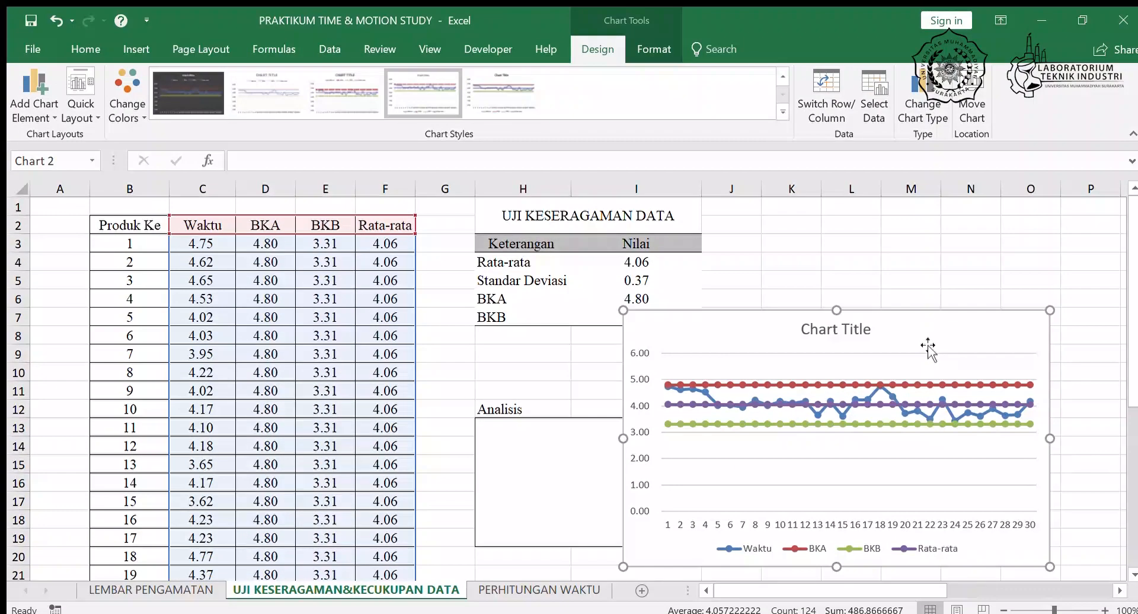
{"action": "left_click_drag", "start_coordinate": [937, 323], "coordinate": [1016, 208]}
{"action": "left_click_drag", "start_coordinate": [703, 451], "coordinate": [785, 388]}
{"action": "left_click_drag", "start_coordinate": [885, 232], "coordinate": [795, 230]}
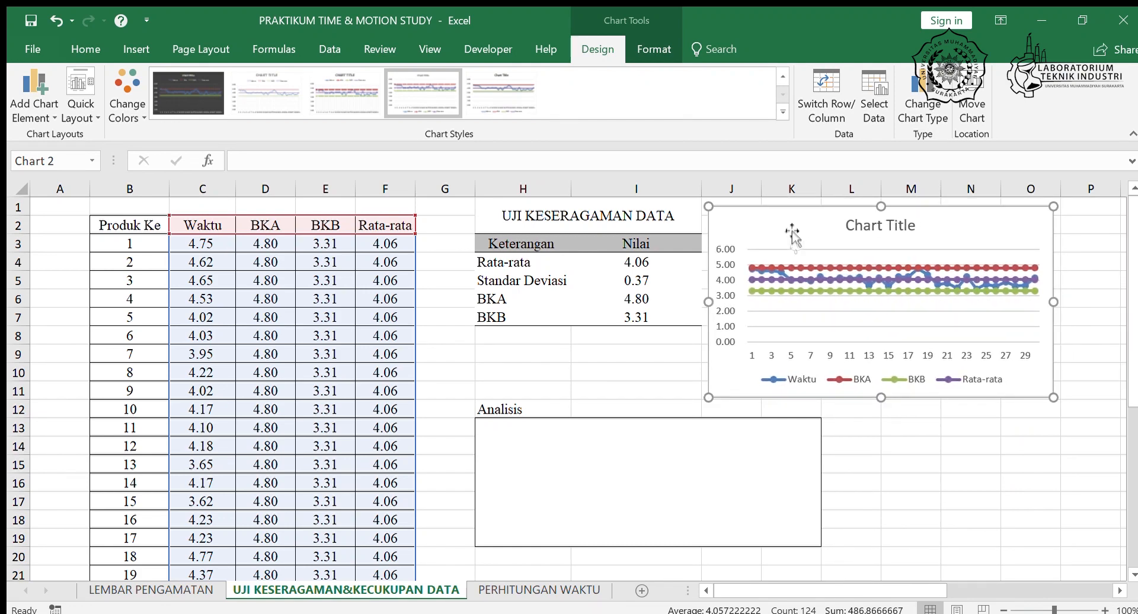
{"action": "left_click", "coordinate": [482, 387]}
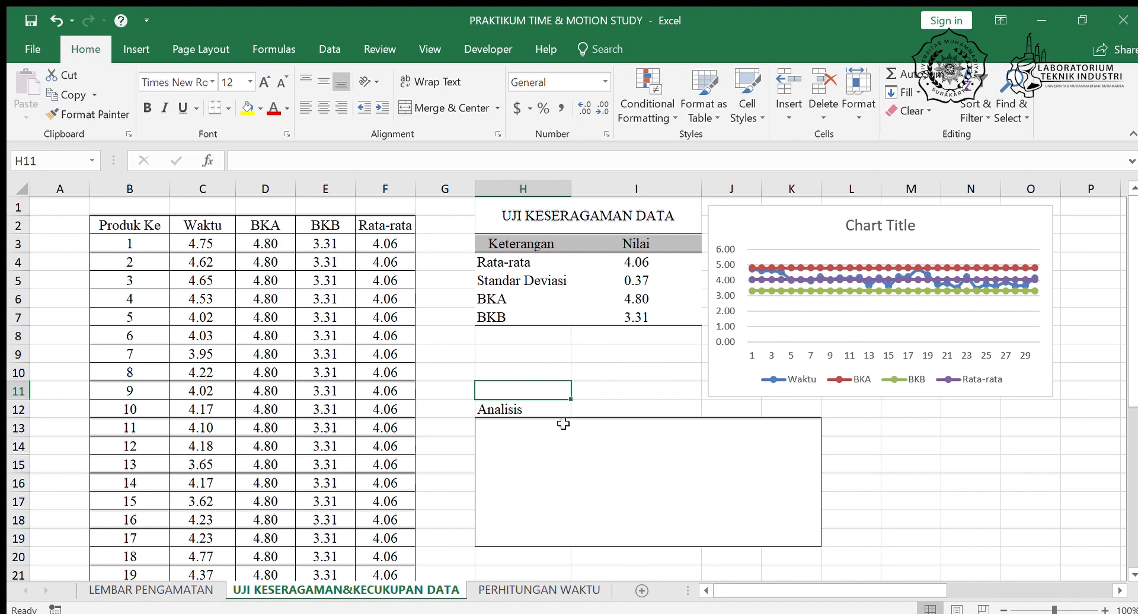
Step: Change the font colour of the hidden analysis text in merged cell H13 to black
{"action": "left_click", "coordinate": [563, 445]}
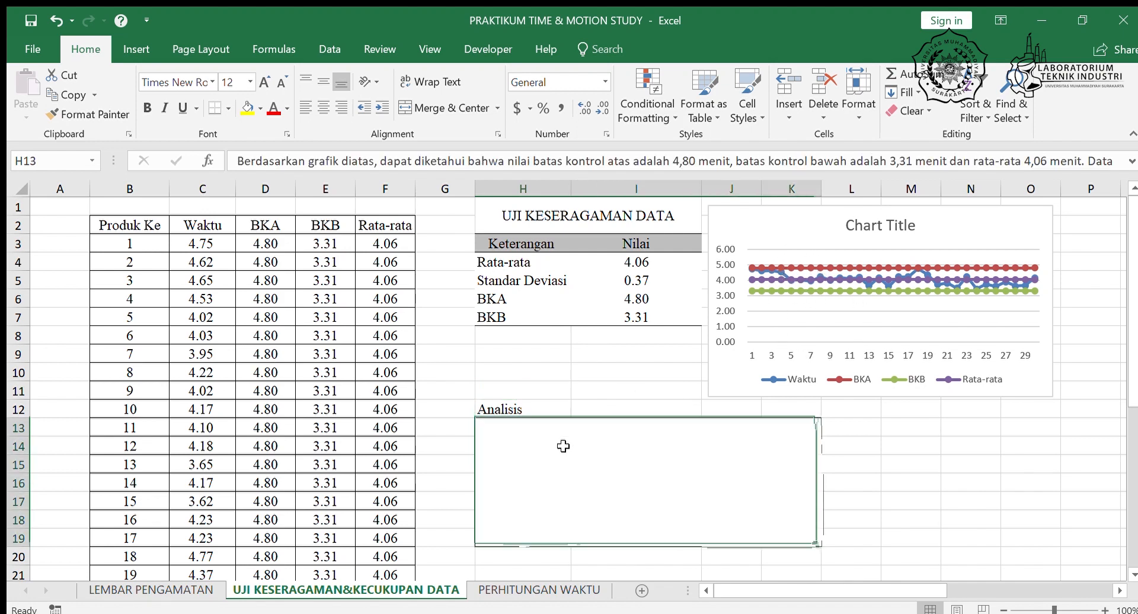
{"action": "left_click", "coordinate": [286, 104]}
{"action": "left_click", "coordinate": [274, 125]}
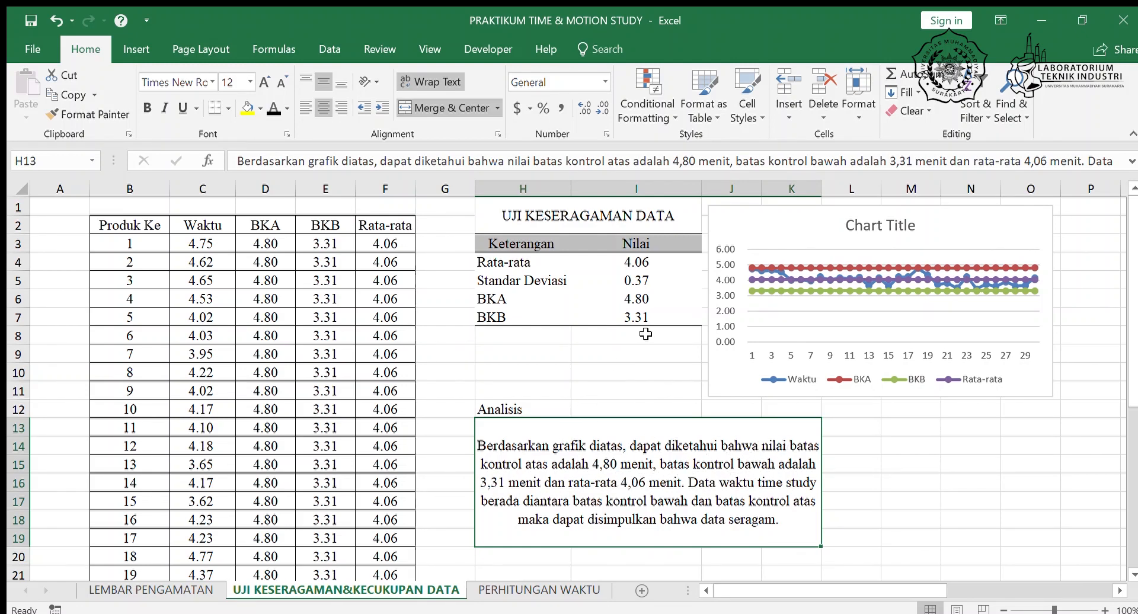
Step: Calculate ∑x in I25 of the UJI KECUKUPAN DATA table with SUM over the Waktu values C3:C32
{"action": "scroll", "coordinate": [652, 459], "scroll_direction": "down", "scroll_amount": 1}
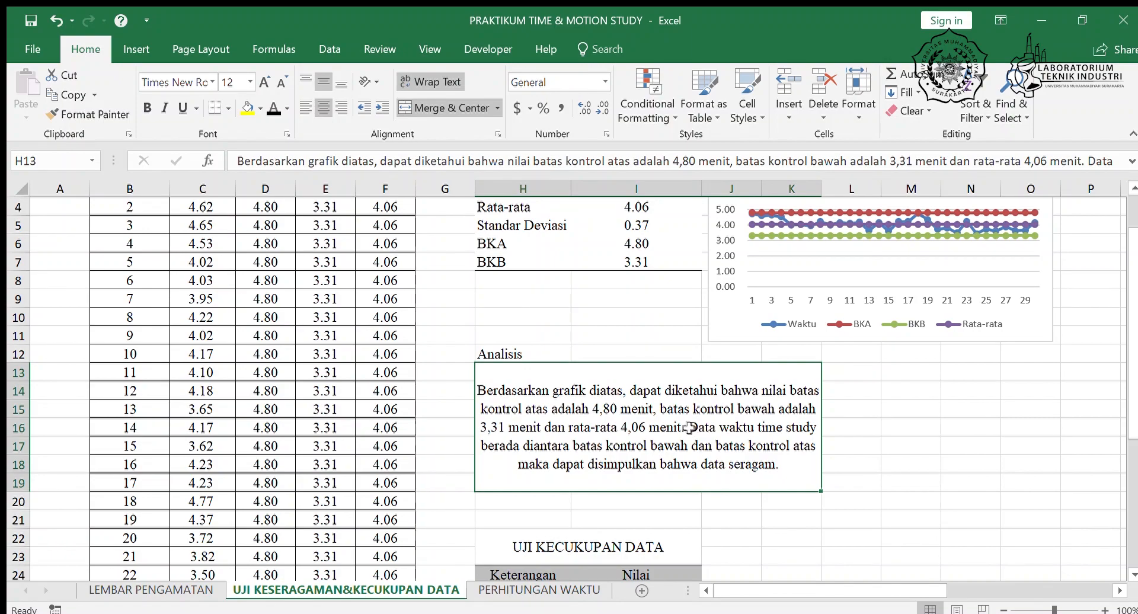
{"action": "scroll", "coordinate": [652, 370], "scroll_direction": "down", "scroll_amount": 1}
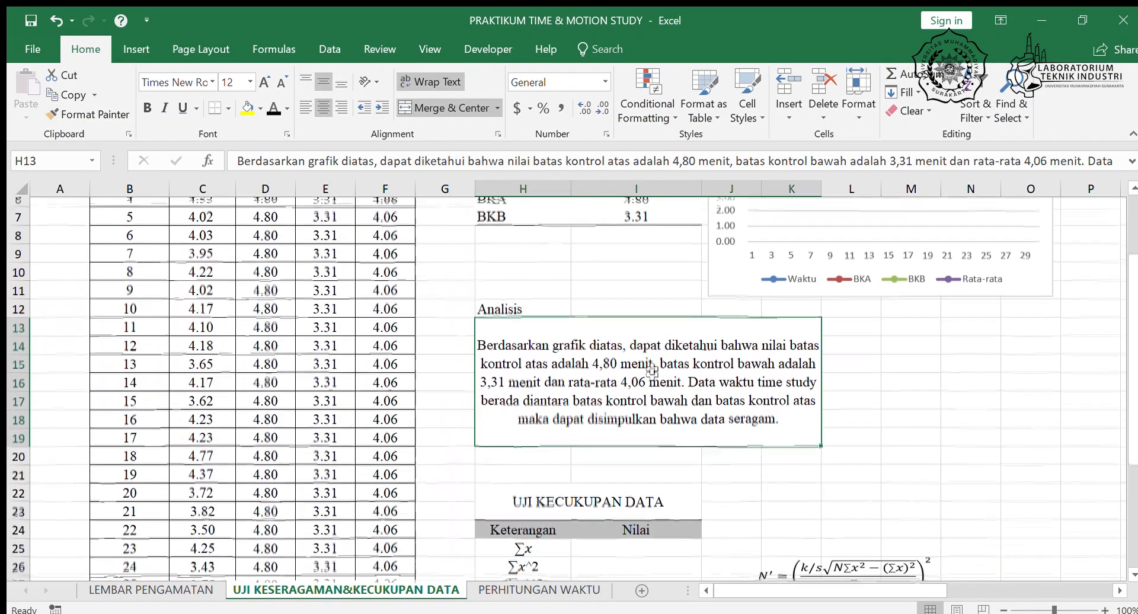
{"action": "scroll", "coordinate": [651, 371], "scroll_direction": "down", "scroll_amount": 3}
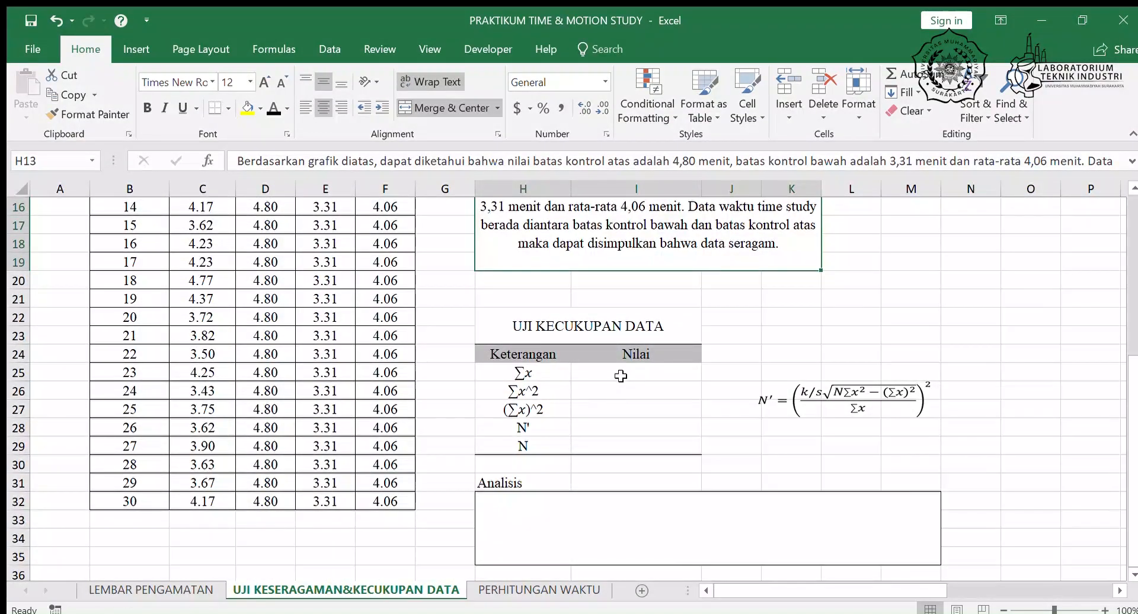
{"action": "left_click", "coordinate": [621, 375]}
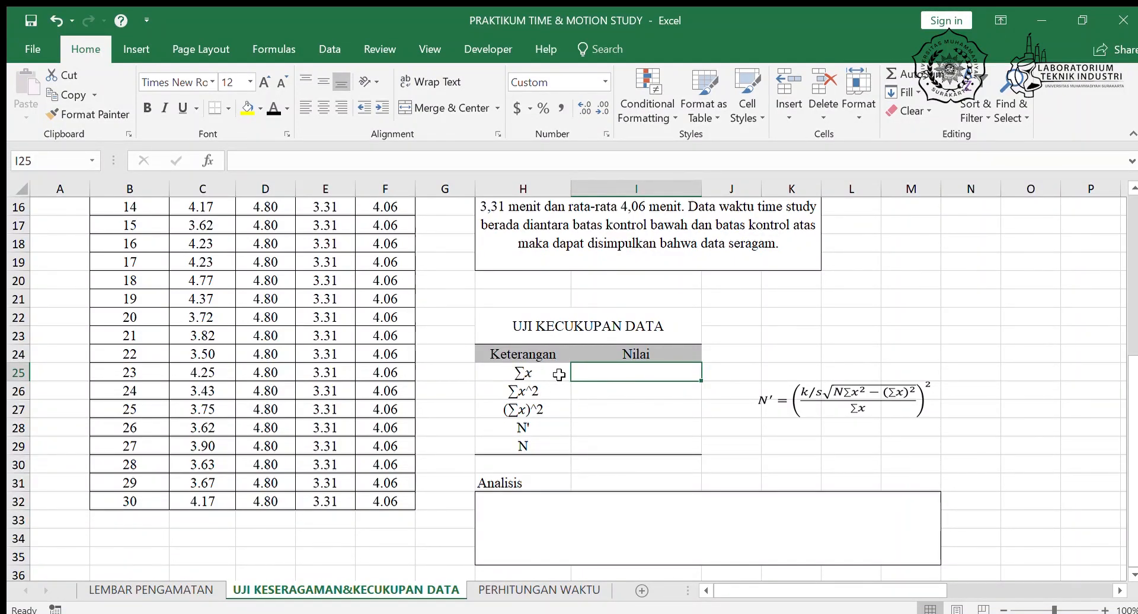
{"action": "type", "text": "="}
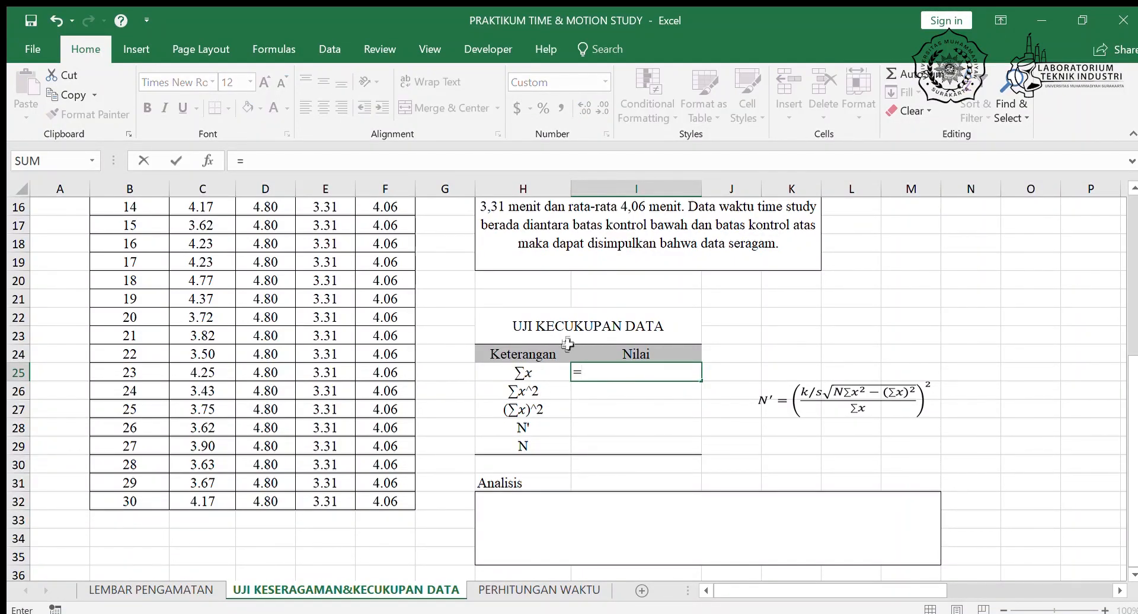
{"action": "type", "text": "su"}
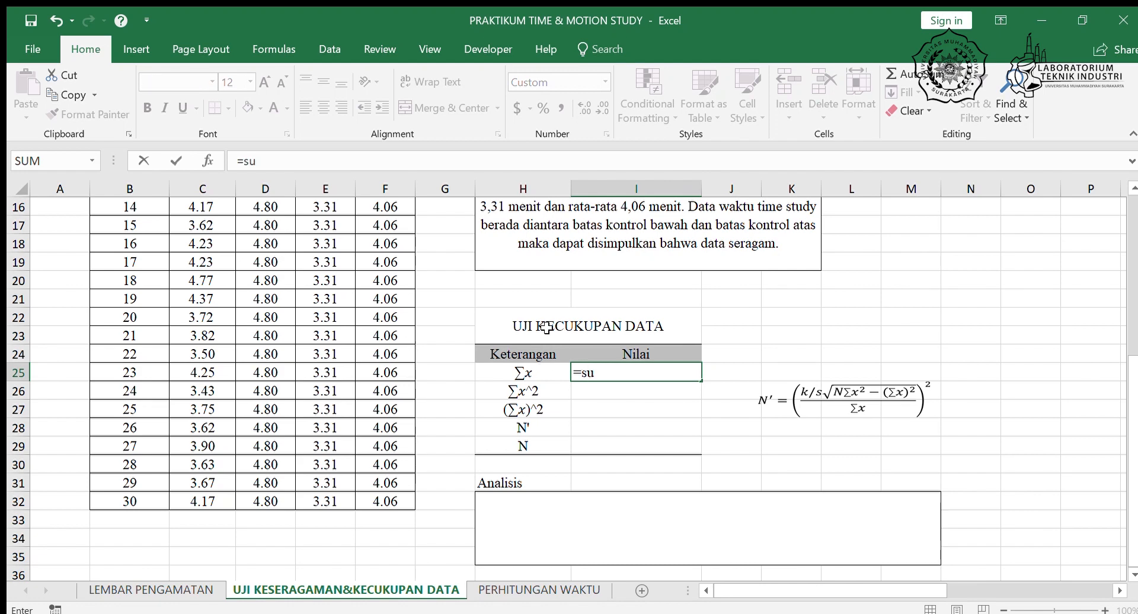
{"action": "type", "text": "m"}
{"action": "key", "text": "Tab"}
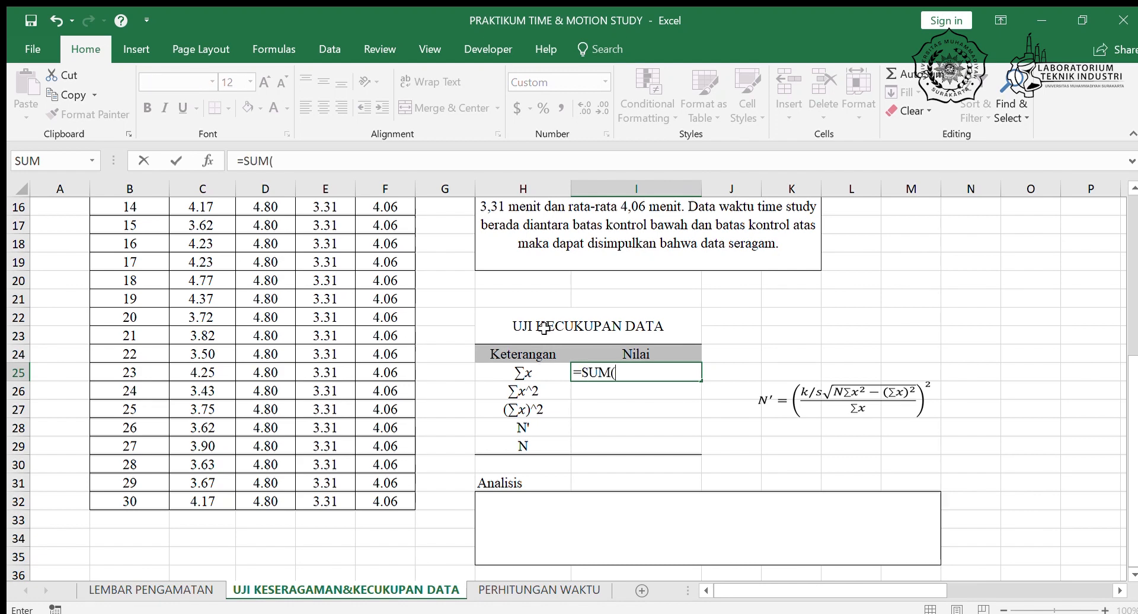
{"action": "scroll", "coordinate": [236, 362], "scroll_direction": "up", "scroll_amount": 5}
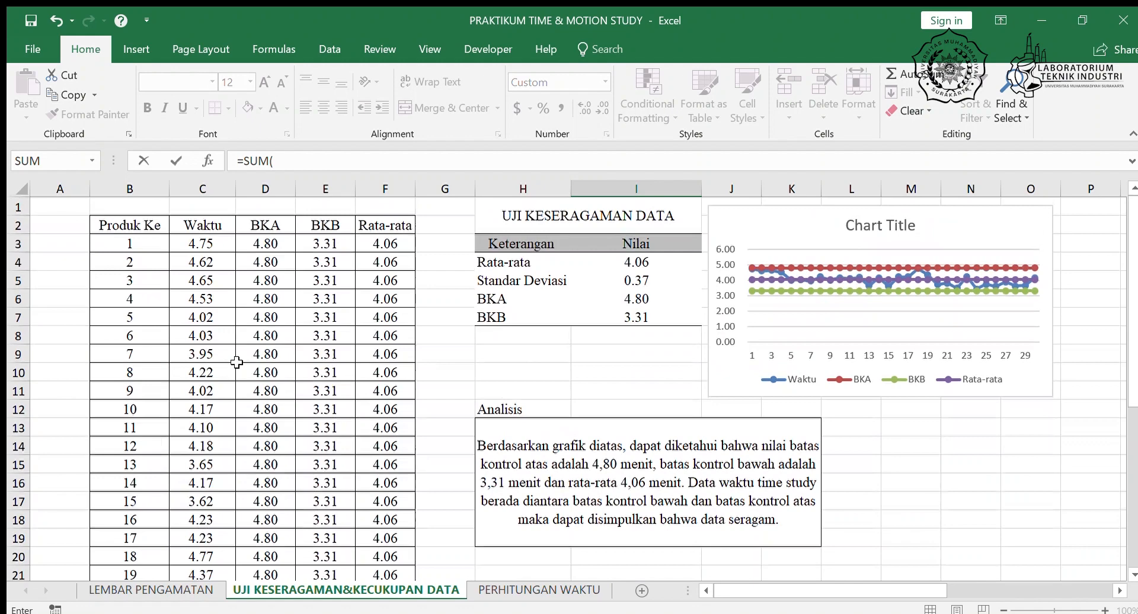
{"action": "left_click", "coordinate": [191, 244]}
{"action": "key", "text": "ctrl+shift+Down"}
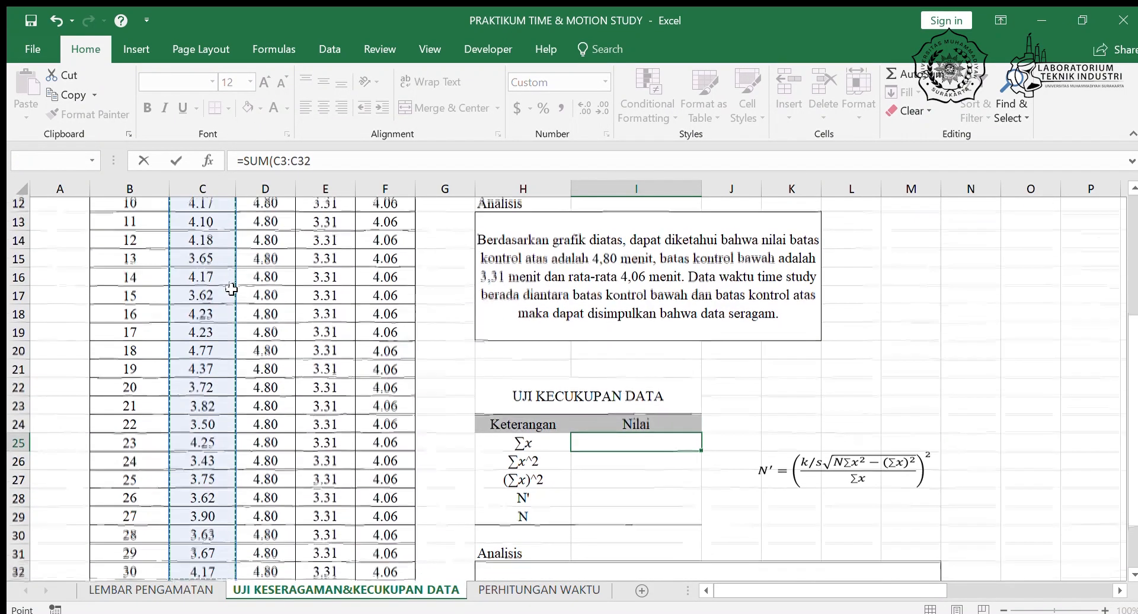
{"action": "key", "text": "Return"}
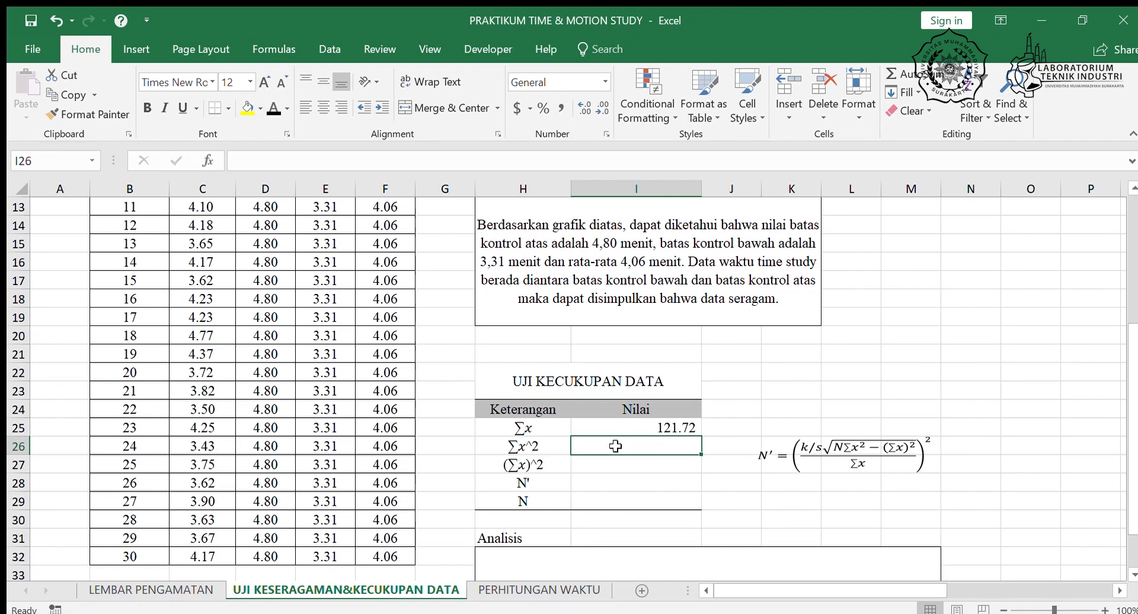
Step: Calculate ∑x^2 in I26 with SUMSQ over all the Waktu values from C3 down
{"action": "type", "text": "="}
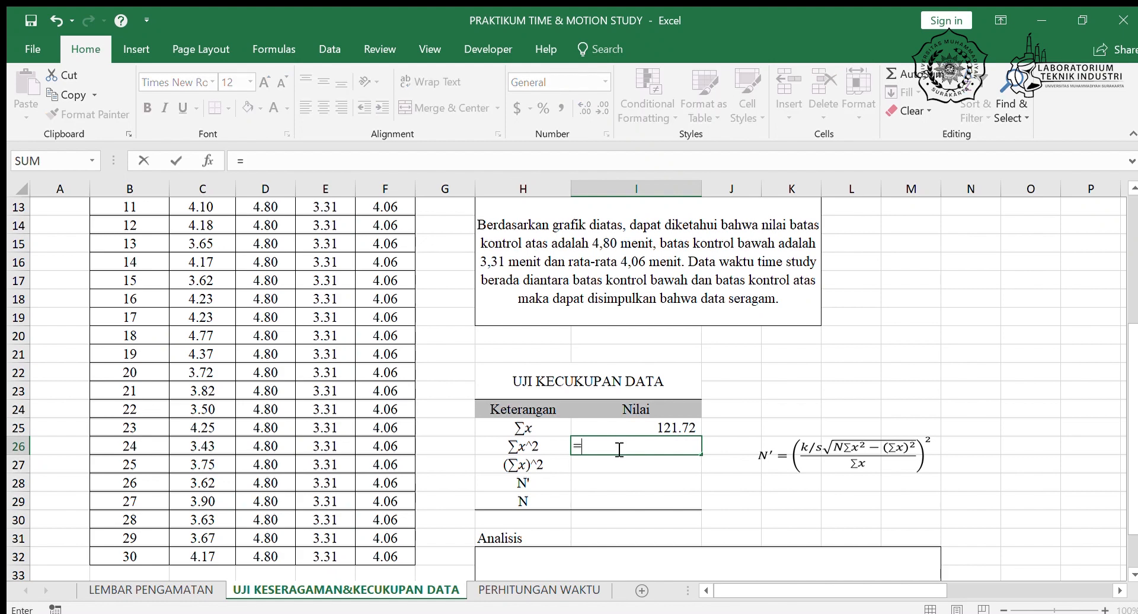
{"action": "type", "text": "su"}
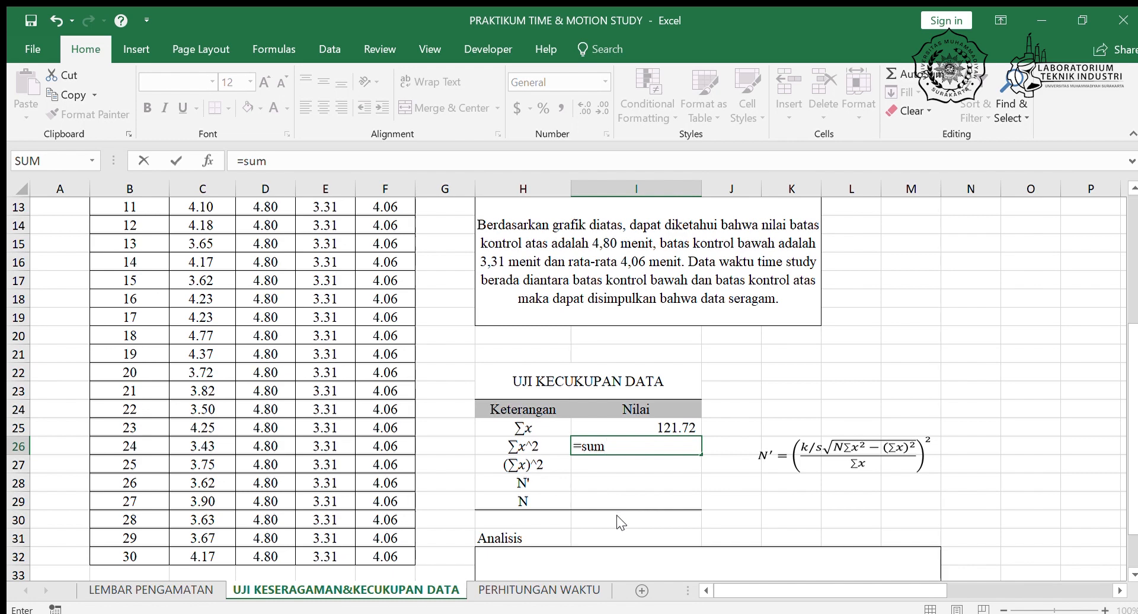
{"action": "type", "text": "msq"}
{"action": "key", "text": "Tab"}
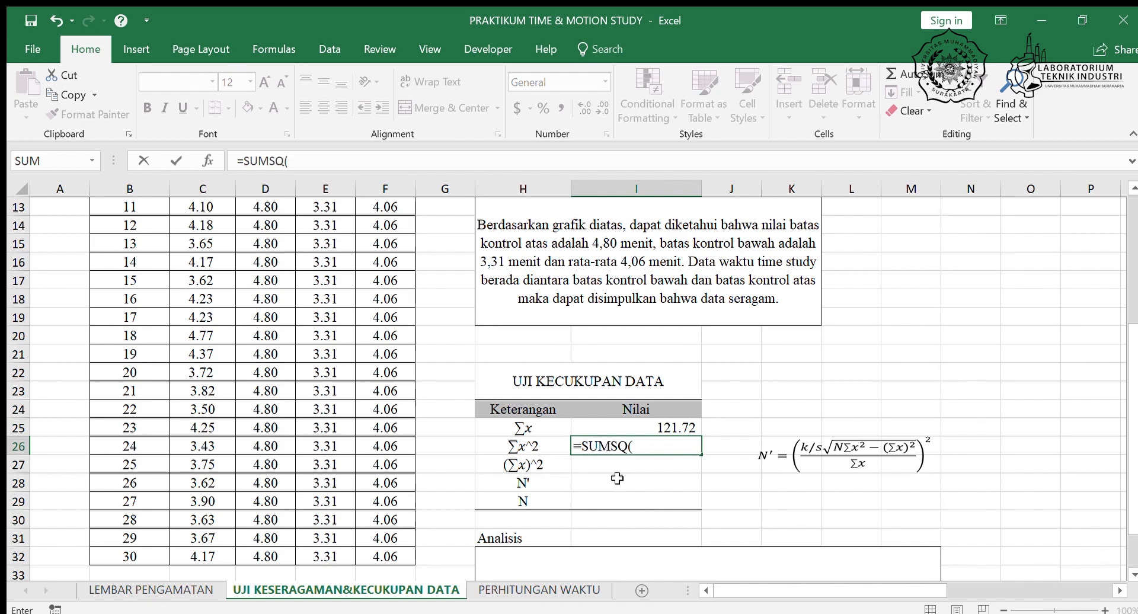
{"action": "scroll", "coordinate": [267, 401], "scroll_direction": "up", "scroll_amount": 4}
{"action": "left_click", "coordinate": [211, 243]}
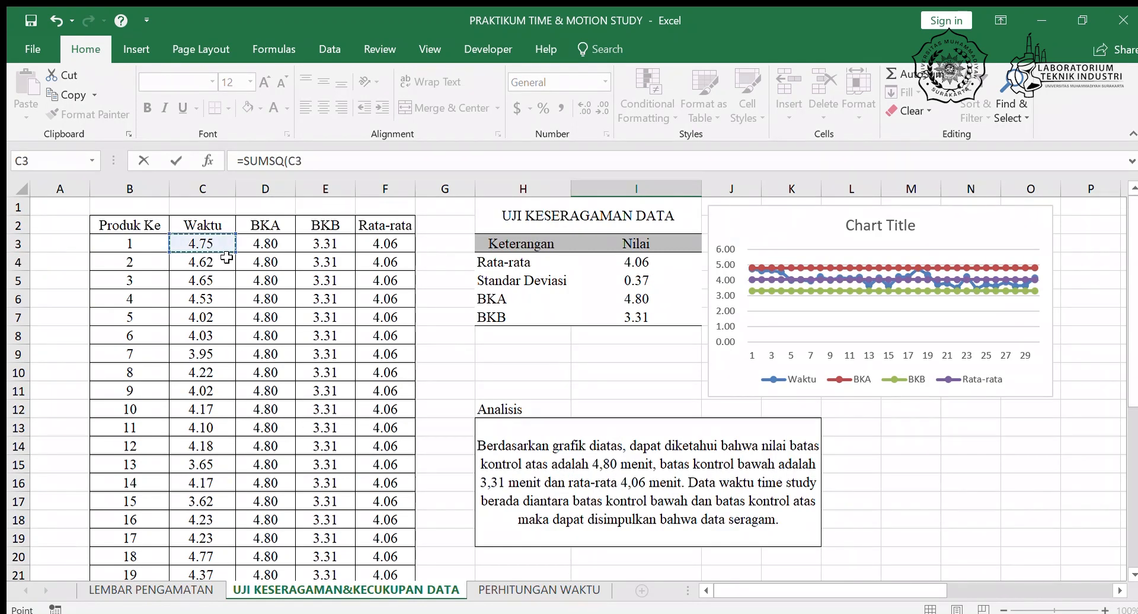
{"action": "key", "text": "ctrl+shift+Down"}
{"action": "key", "text": "Return"}
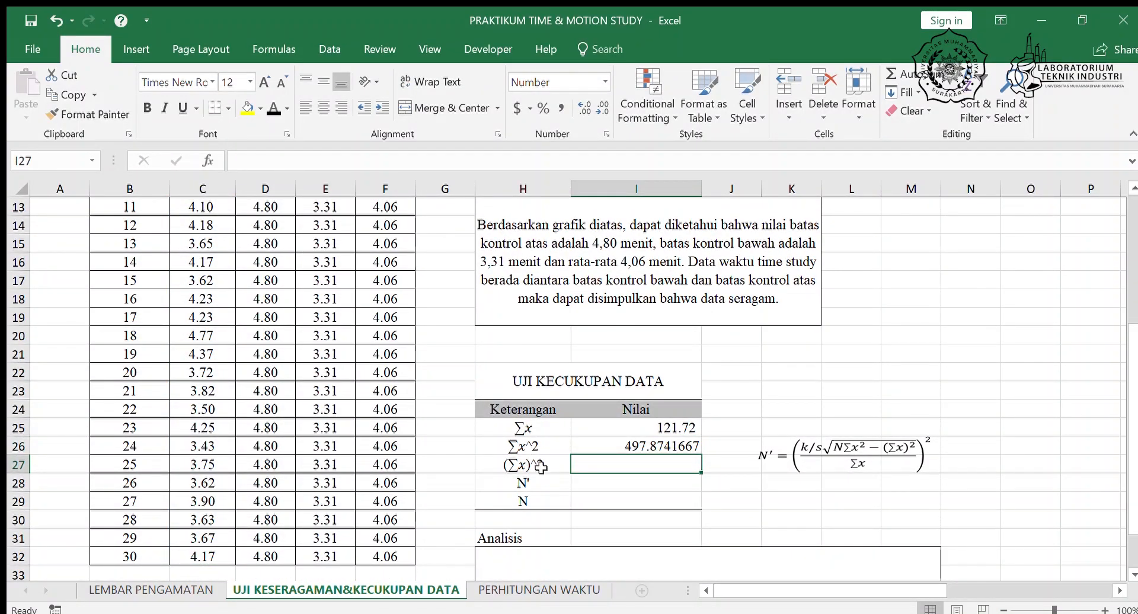
Step: Calculate (∑x)^2 in I27 of the UJI KECUKUPAN DATA table by squaring I25 with the formula =I25^2
{"action": "type", "text": "="}
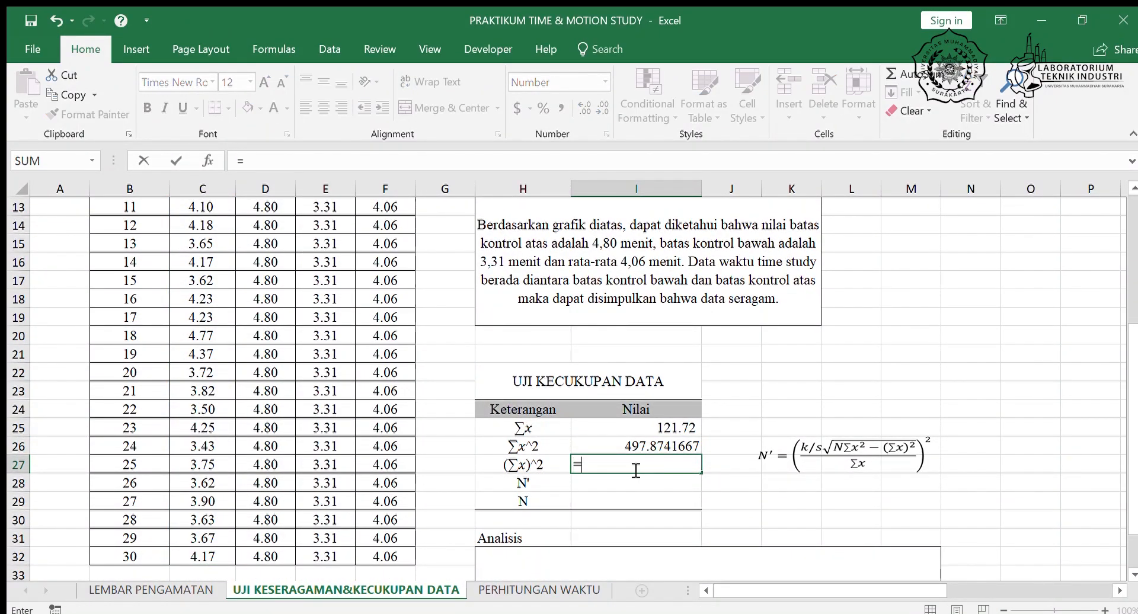
{"action": "left_click", "coordinate": [632, 428]}
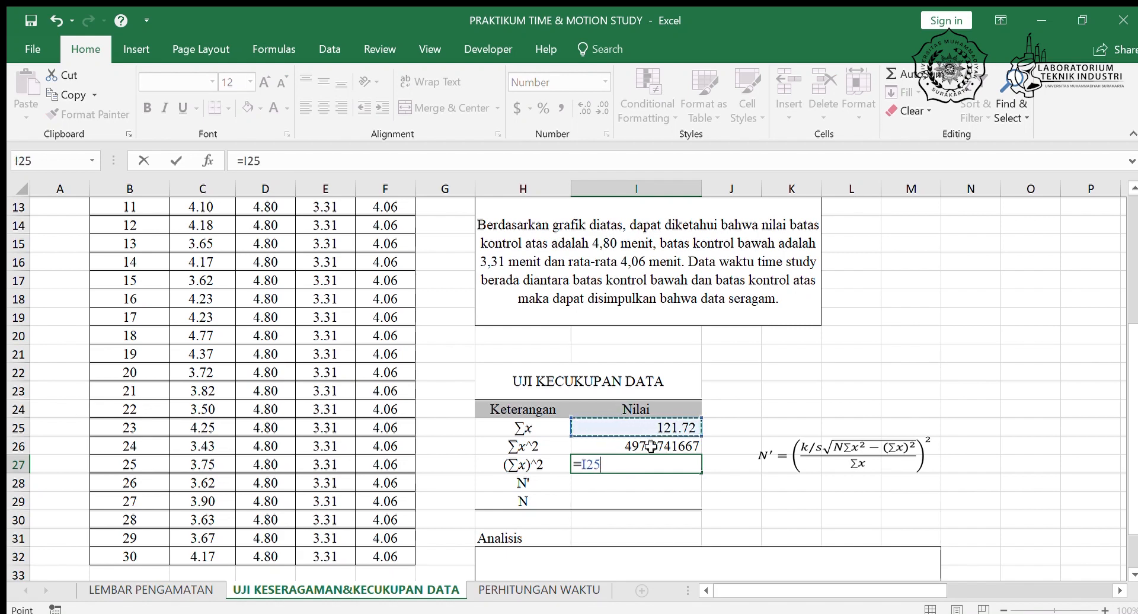
{"action": "type", "text": "^"}
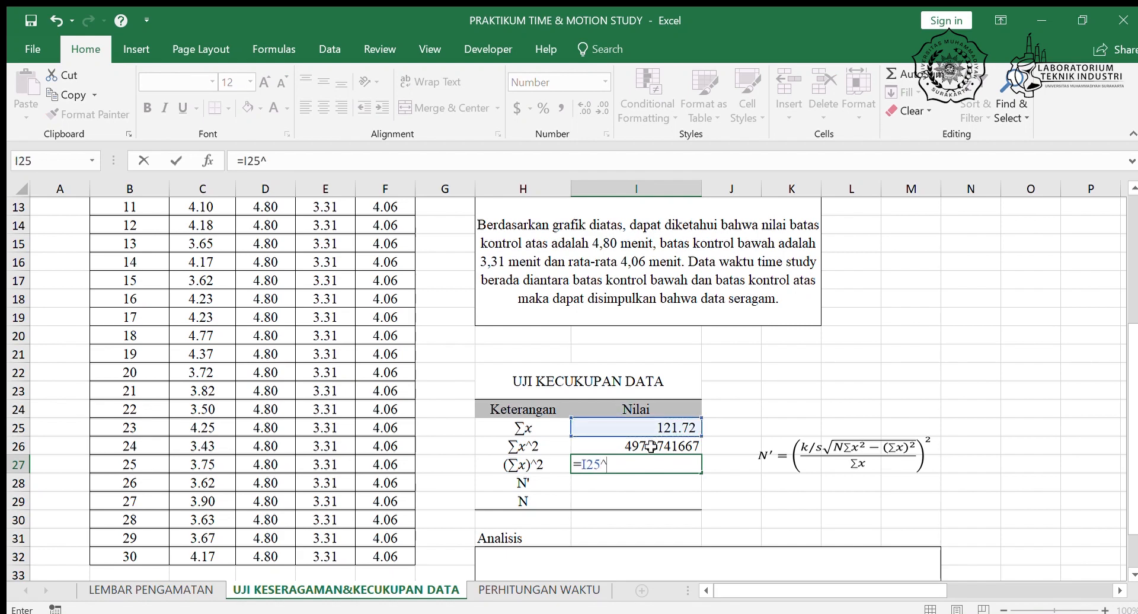
{"action": "type", "text": "2"}
{"action": "key", "text": "Return"}
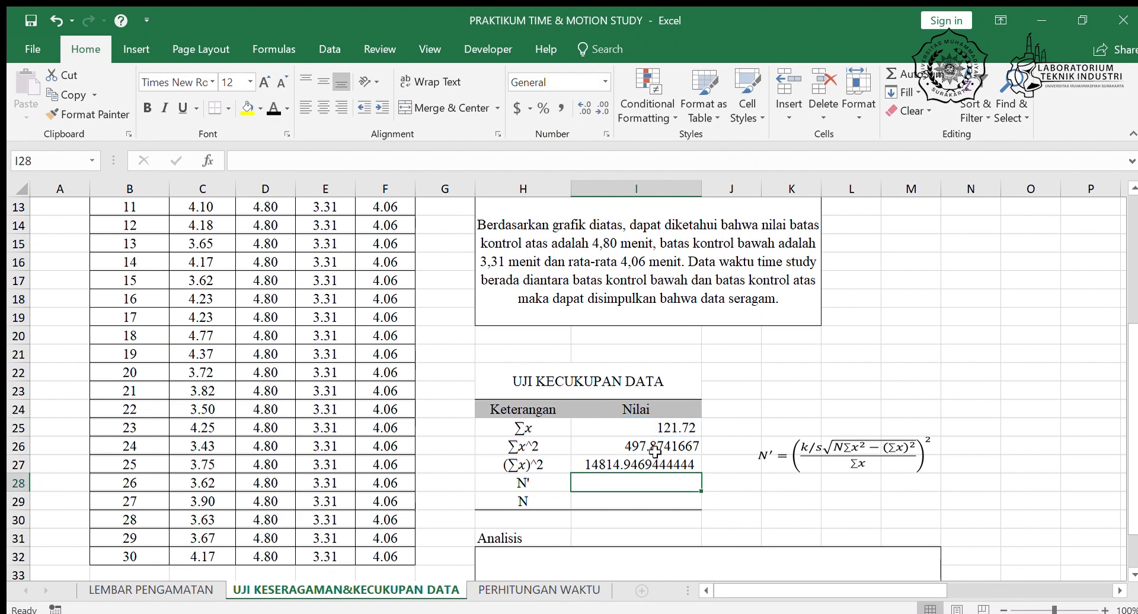
Step: Fill the N value in I29 with a reference to the last product number in B32
{"action": "left_click", "coordinate": [626, 501]}
{"action": "type", "text": "="}
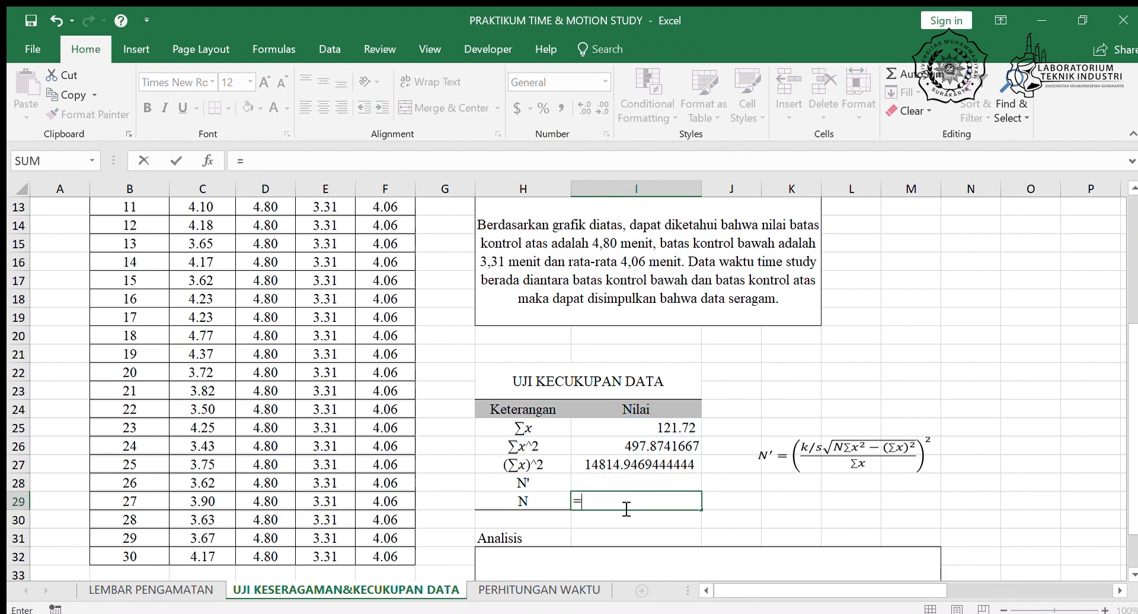
{"action": "left_click", "coordinate": [149, 553]}
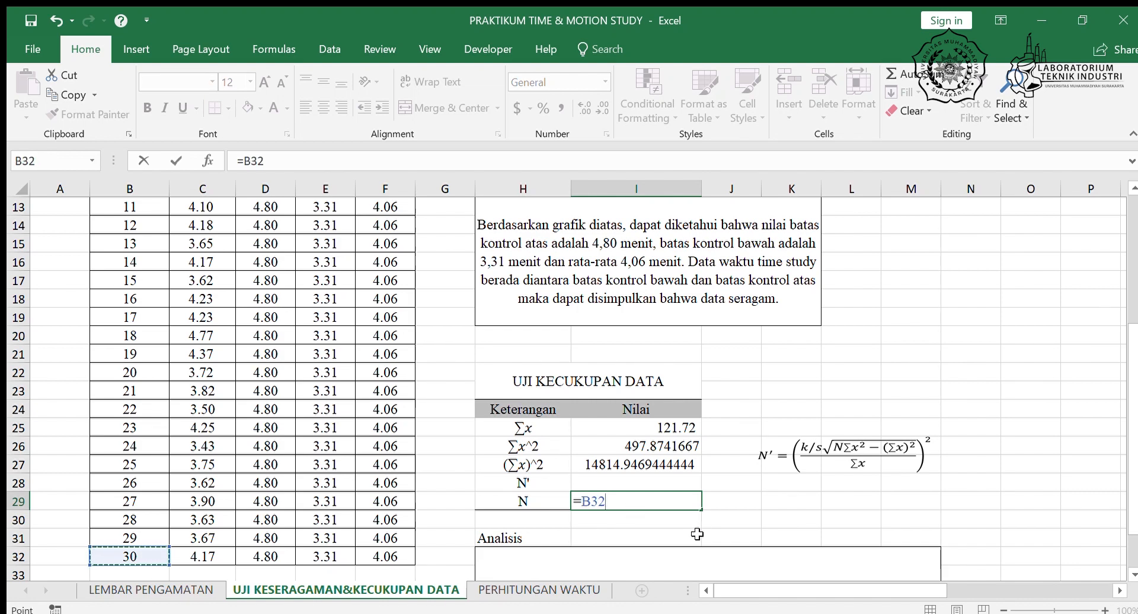
{"action": "key", "text": "Return"}
Step: Calculate N' in I28 with the formula =((40*SQRT(((I29*I26)-I27))/I25)^2)
{"action": "left_click", "coordinate": [653, 477]}
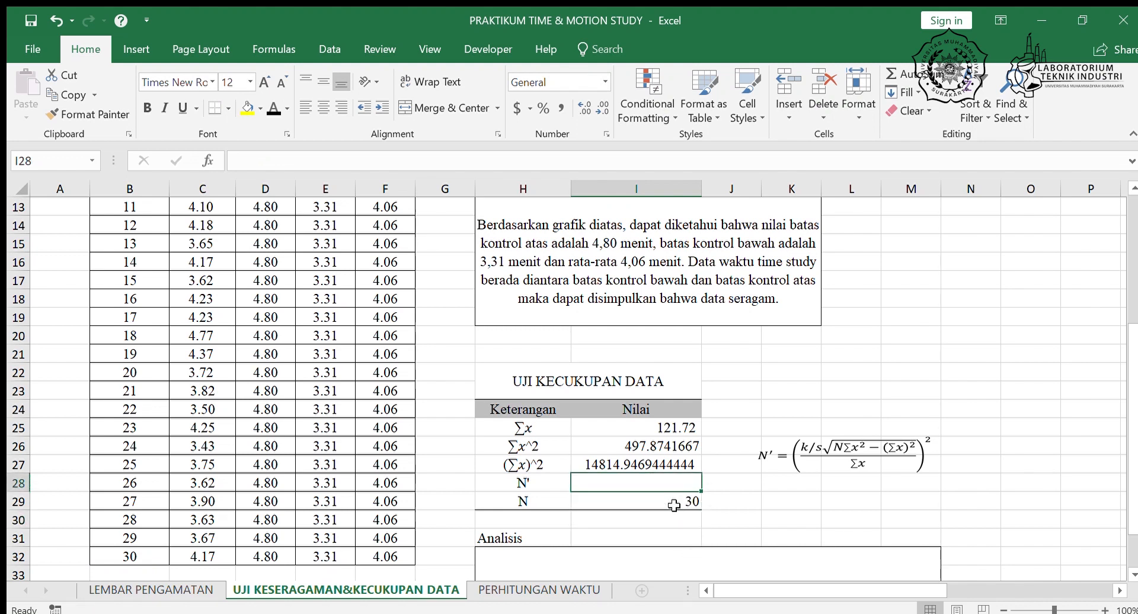
{"action": "type", "text": "="}
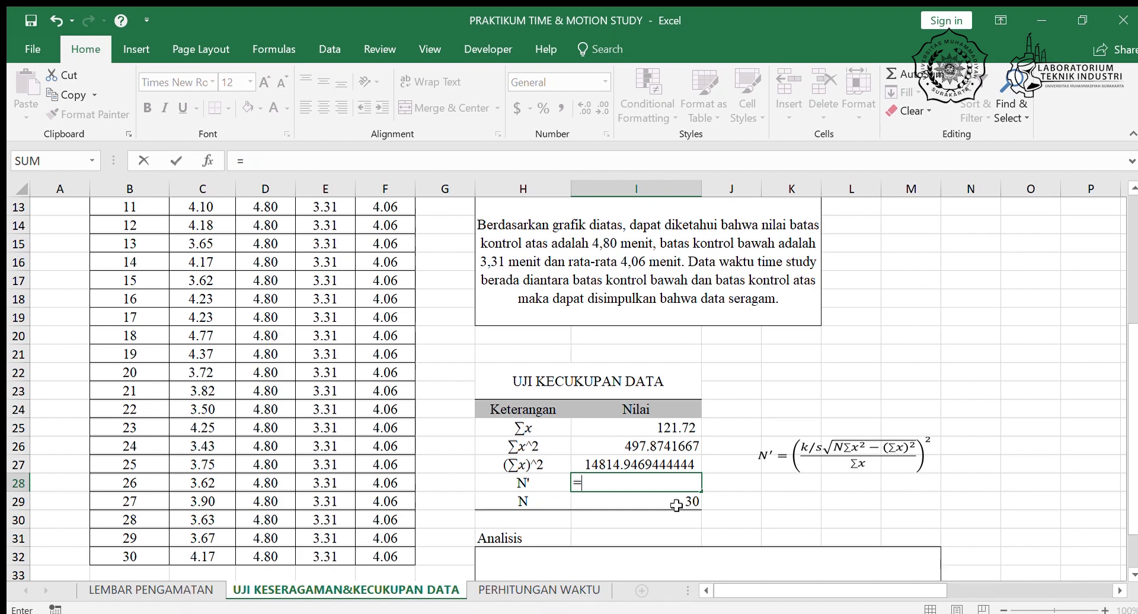
{"action": "type", "text": "((40*"}
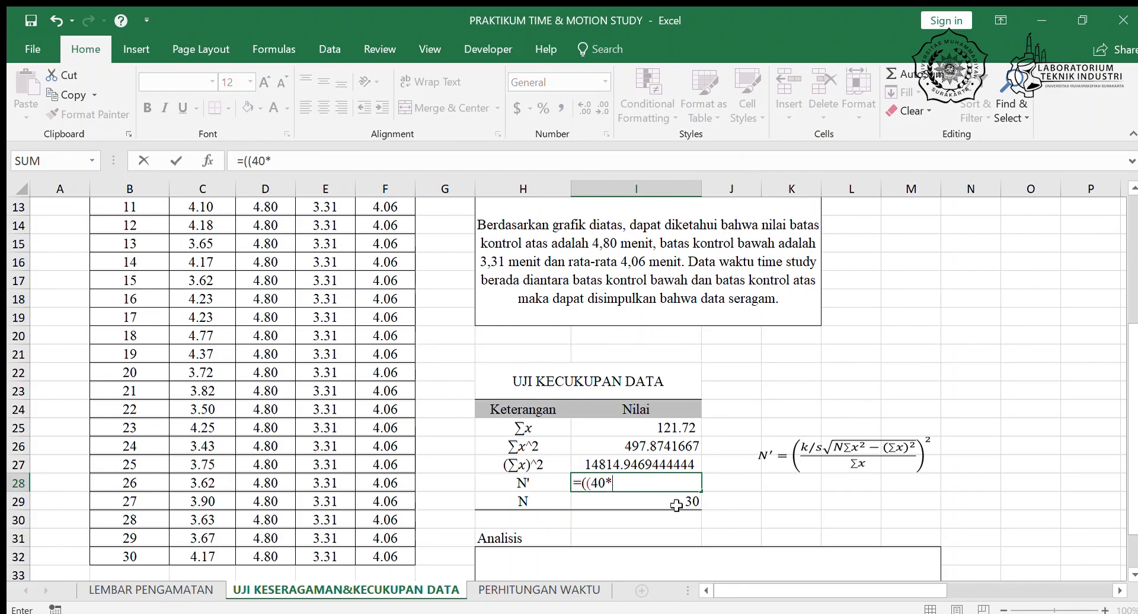
{"action": "type", "text": "SQRT("}
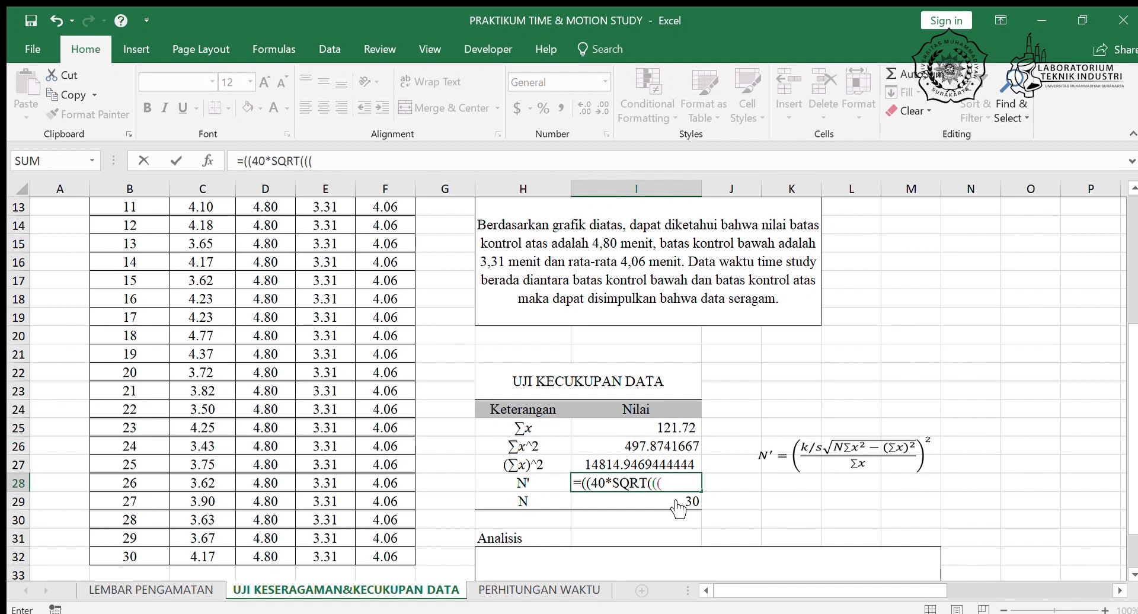
{"action": "type", "text": "(("}
{"action": "left_click", "coordinate": [594, 501]}
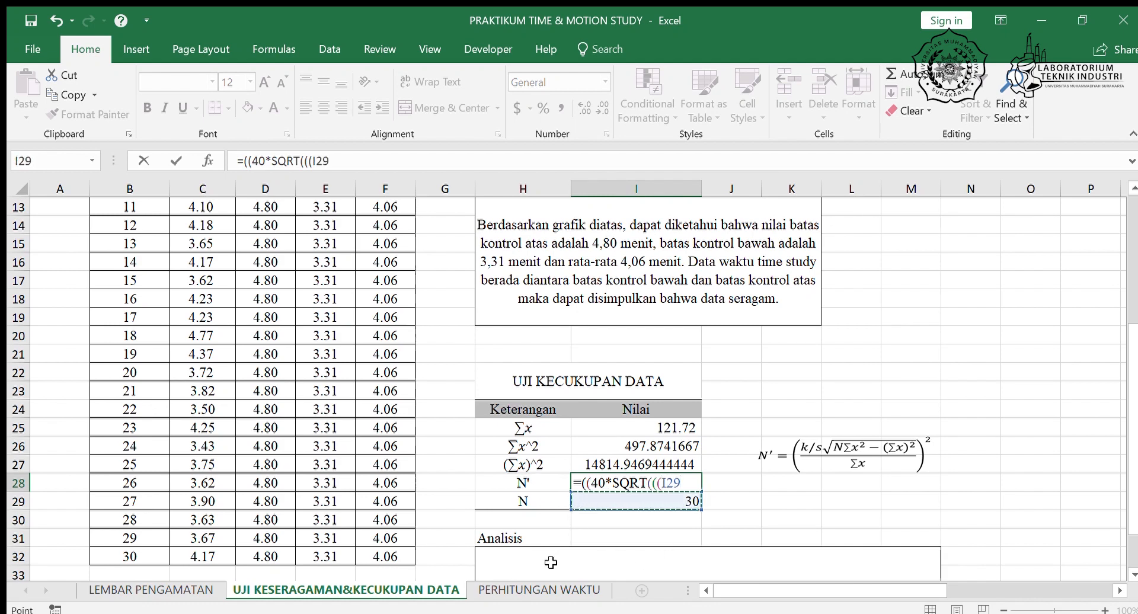
{"action": "type", "text": "*"}
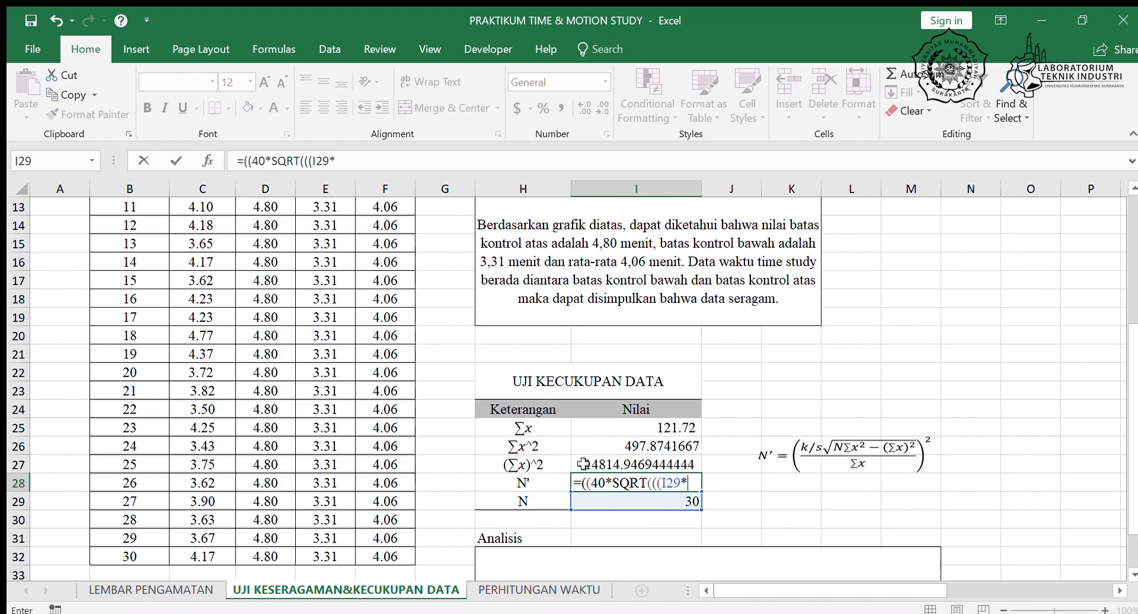
{"action": "left_click", "coordinate": [607, 446]}
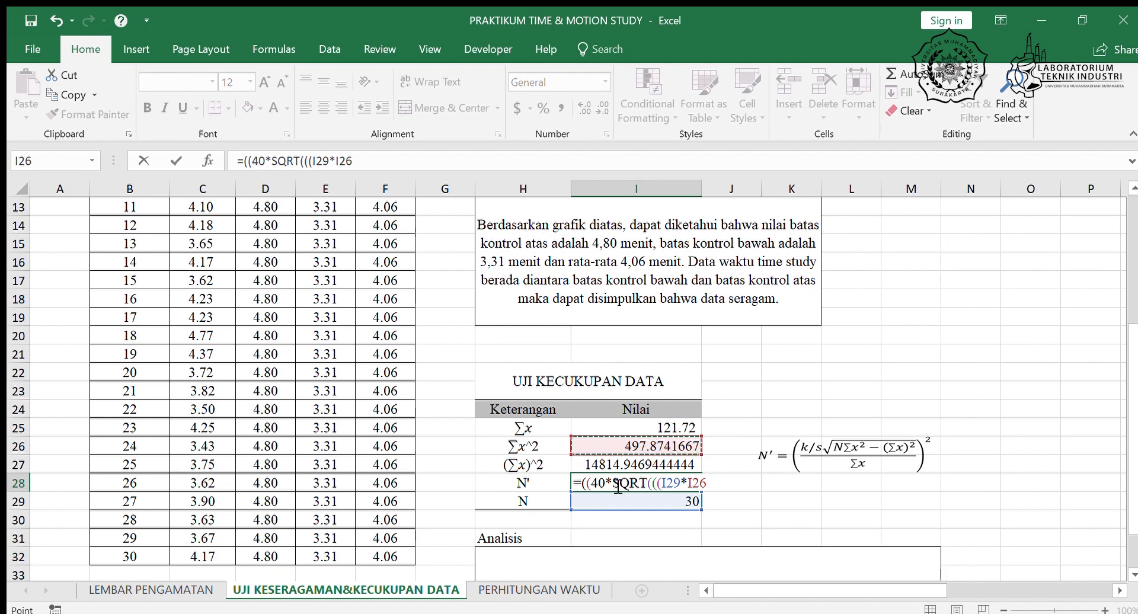
{"action": "type", "text": "-"}
{"action": "key", "text": "Left"}
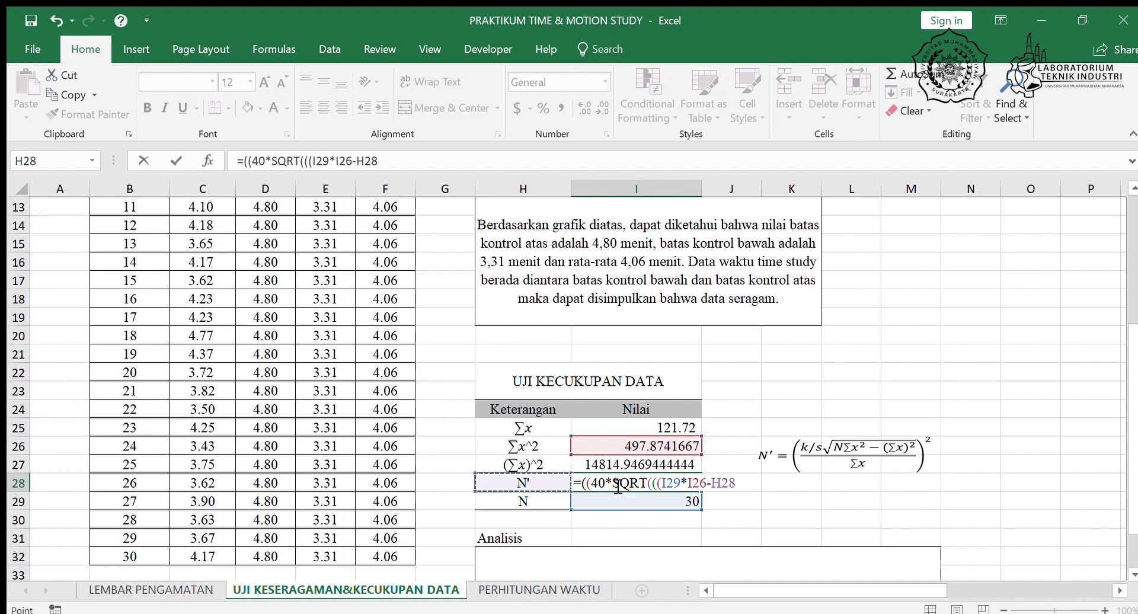
{"action": "key", "text": "Right"}
{"action": "key", "text": "BackSpace"}
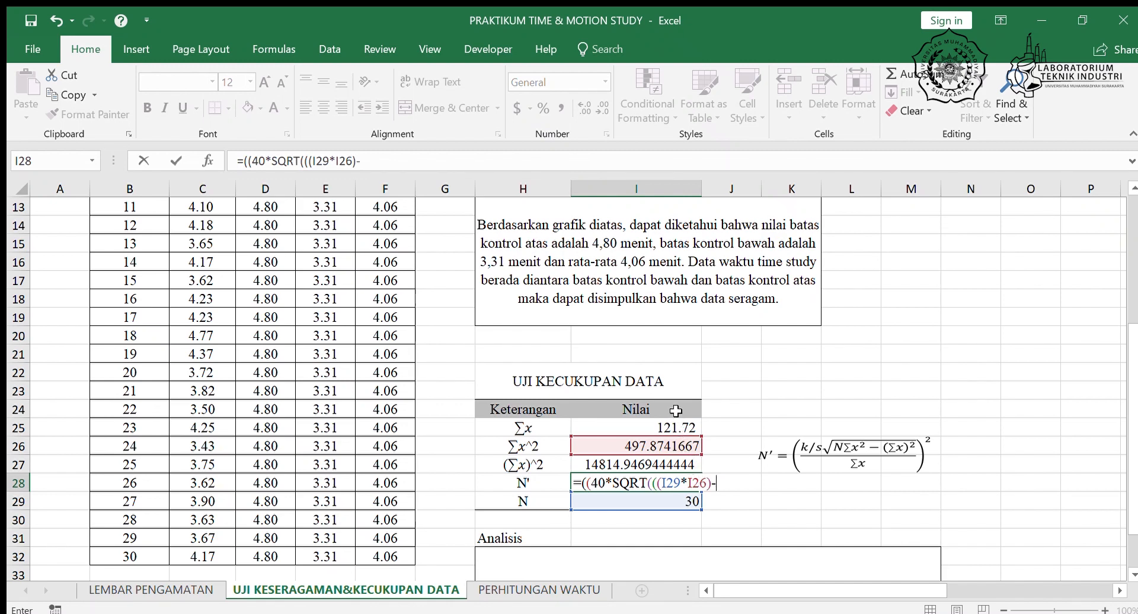
{"action": "left_click", "coordinate": [650, 464]}
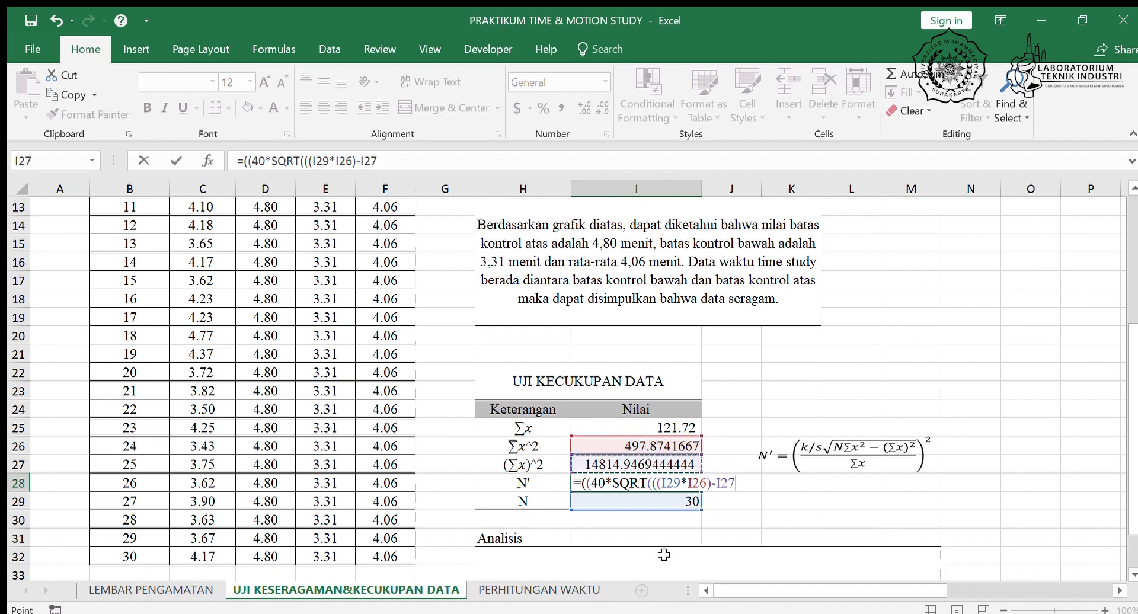
{"action": "type", "text": "))/"}
{"action": "left_click", "coordinate": [669, 428]}
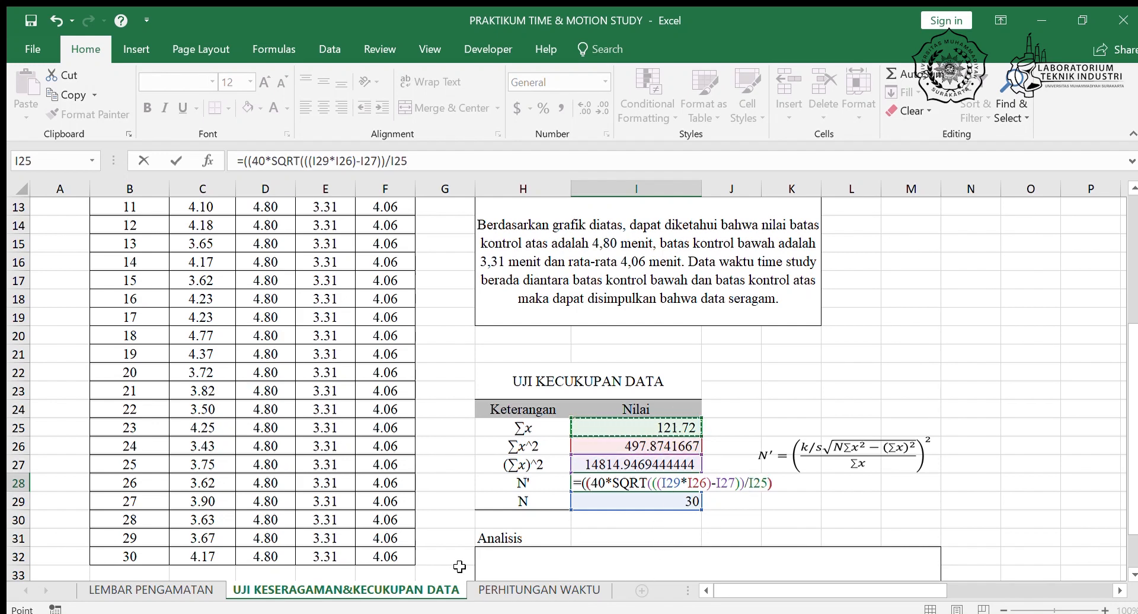
{"action": "type", "text": ")"}
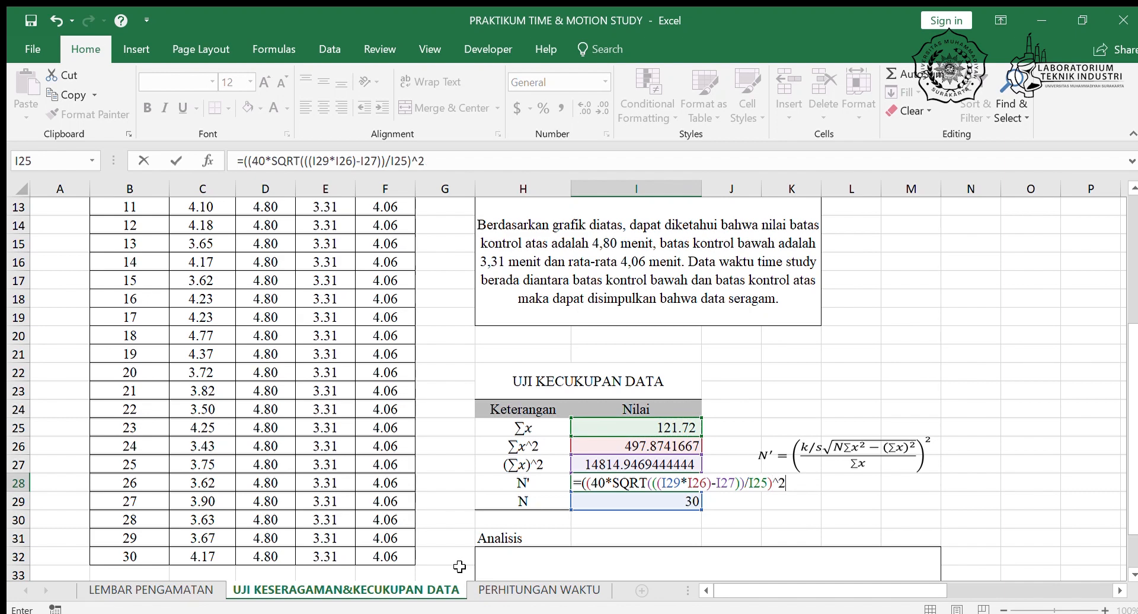
{"action": "type", "text": "^2)"}
{"action": "key", "text": "Return"}
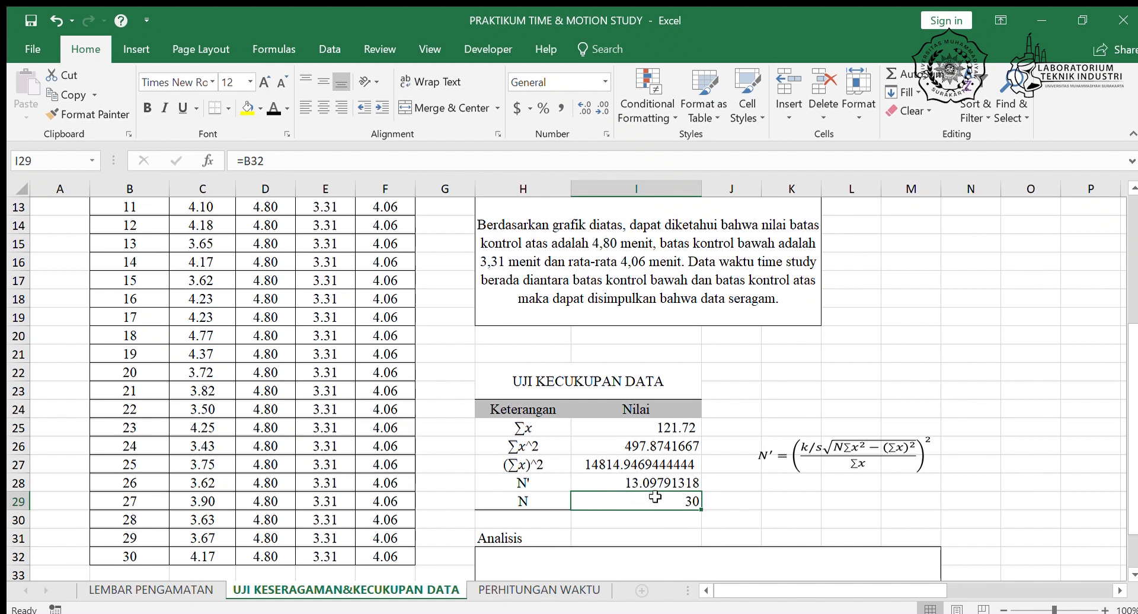
Step: Change the font colour of the hidden text in merged cell H32, the data adequacy Analisis box, to black
{"action": "scroll", "coordinate": [628, 481], "scroll_direction": "down", "scroll_amount": 3}
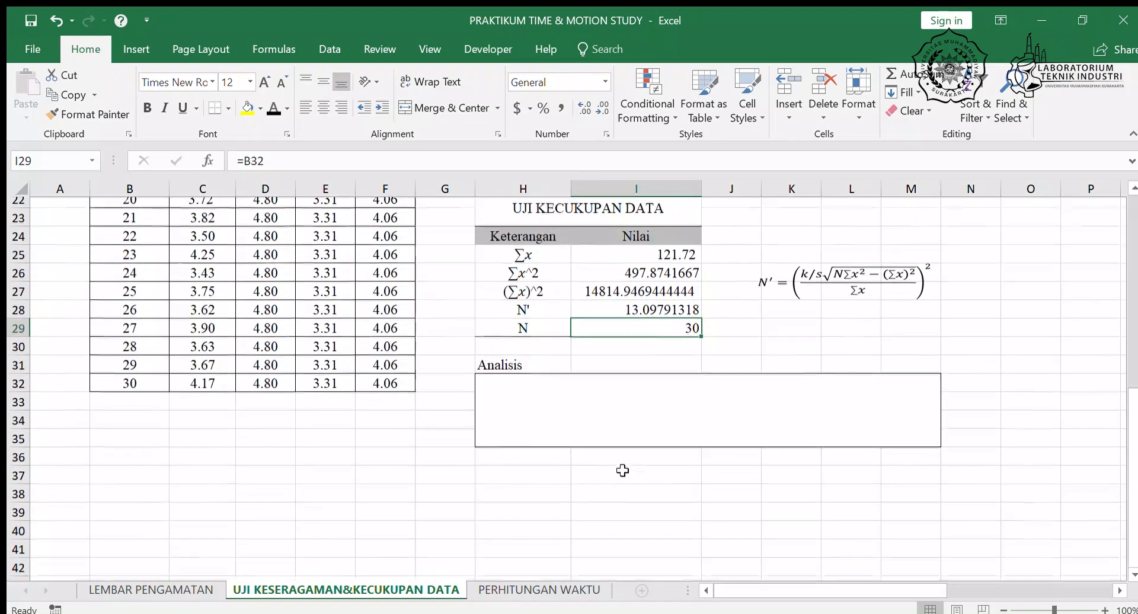
{"action": "left_click", "coordinate": [581, 415]}
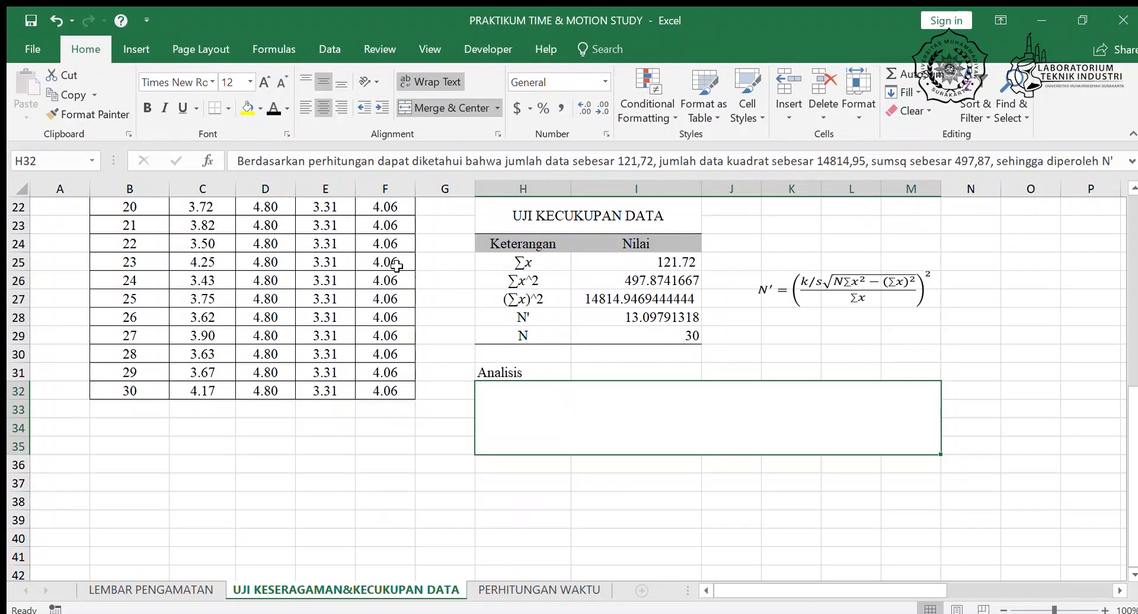
{"action": "left_click", "coordinate": [273, 107]}
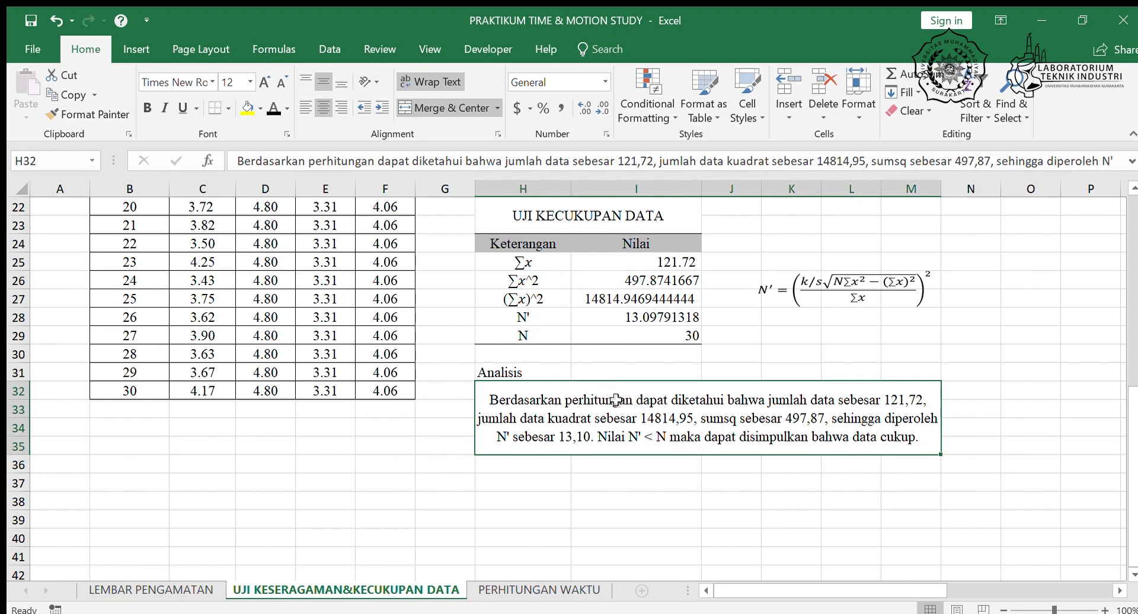
{"action": "scroll", "coordinate": [672, 440], "scroll_direction": "up", "scroll_amount": 1}
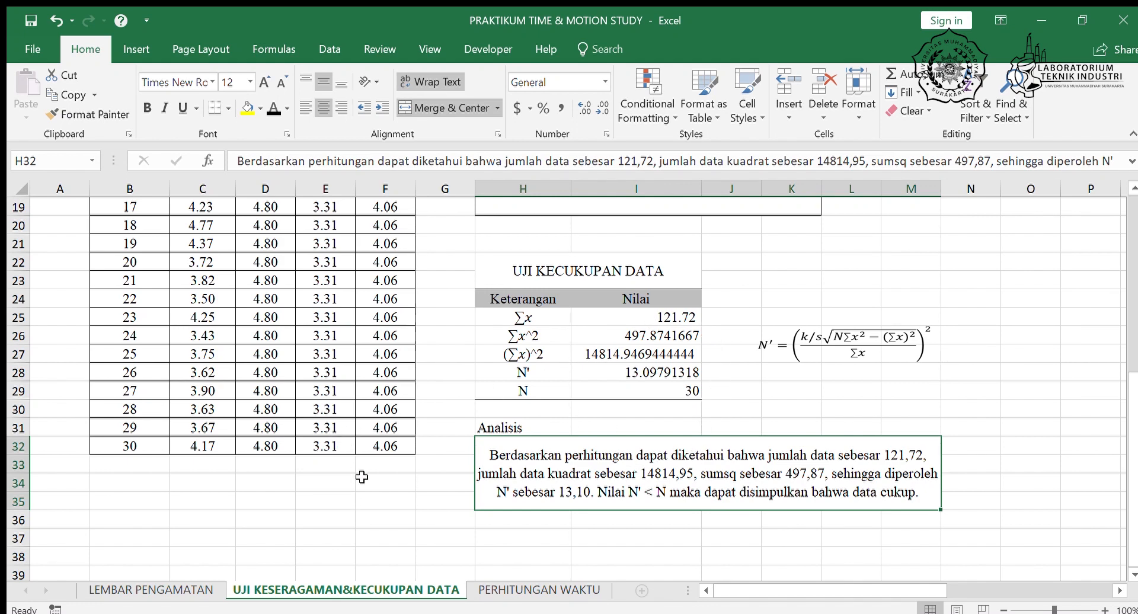
{"action": "scroll", "coordinate": [386, 468], "scroll_direction": "up", "scroll_amount": 6}
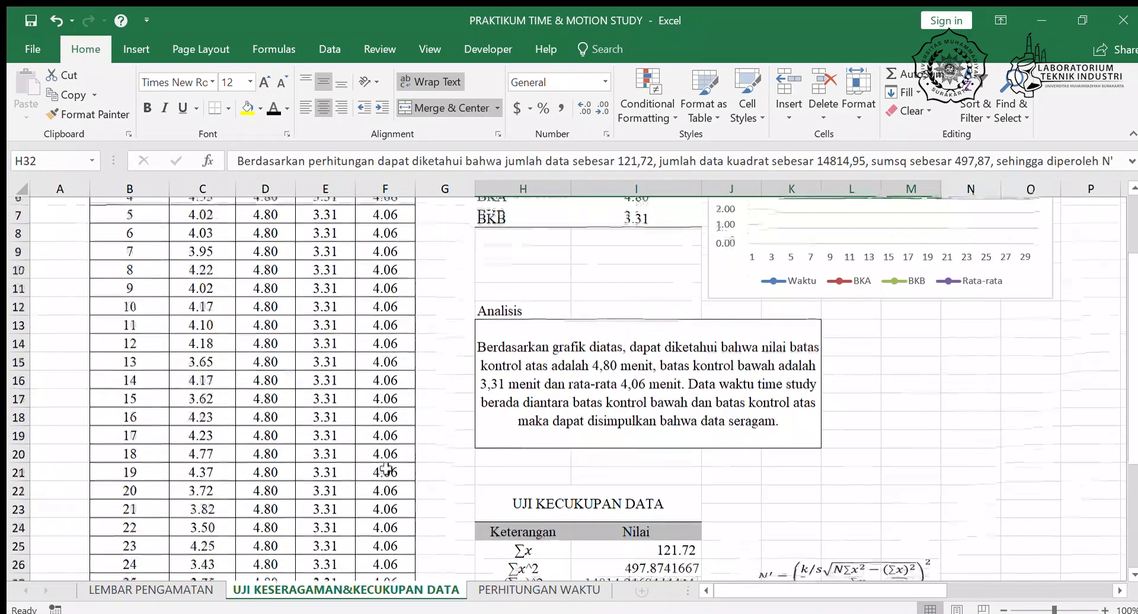
{"action": "scroll", "coordinate": [386, 468], "scroll_direction": "down", "scroll_amount": 10}
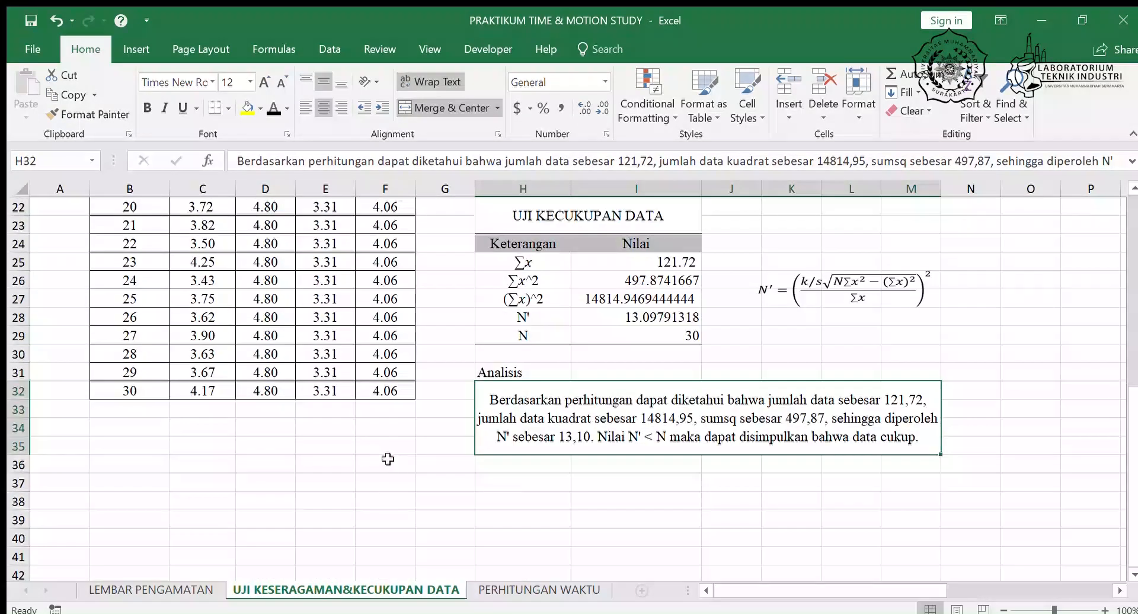
{"action": "scroll", "coordinate": [388, 466], "scroll_direction": "up", "scroll_amount": 9}
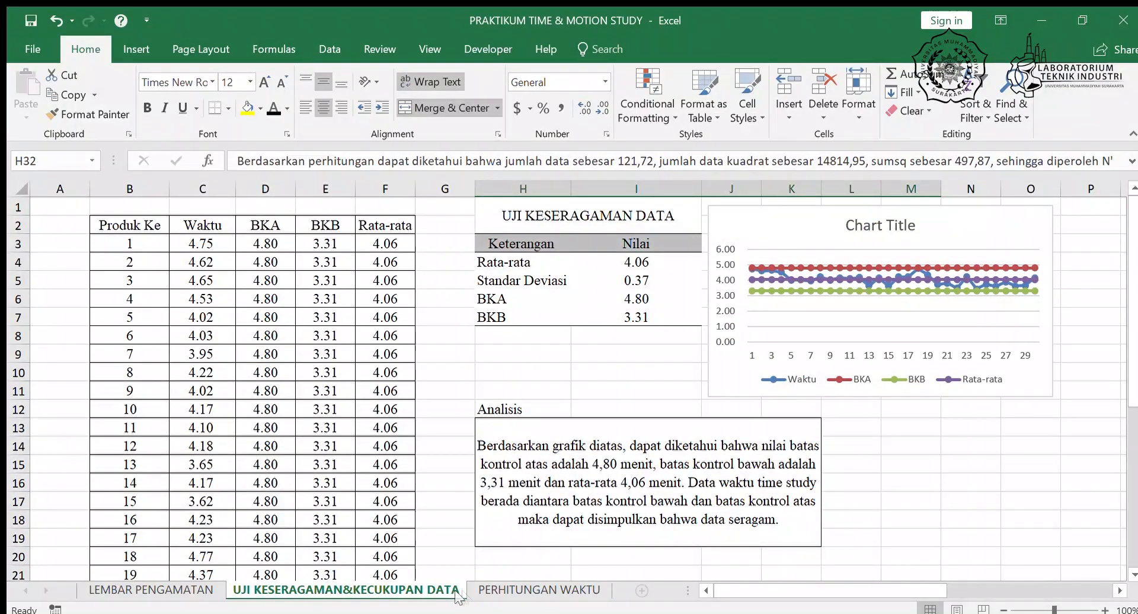
Step: Open the PERHITUNGAN WAKTU sheet and examine its time data, adjustment and allowance reference tables, and the Faktor Penyesuaian, Faktor Kelonggaran and Waktu Baku tables
{"action": "left_click", "coordinate": [496, 592]}
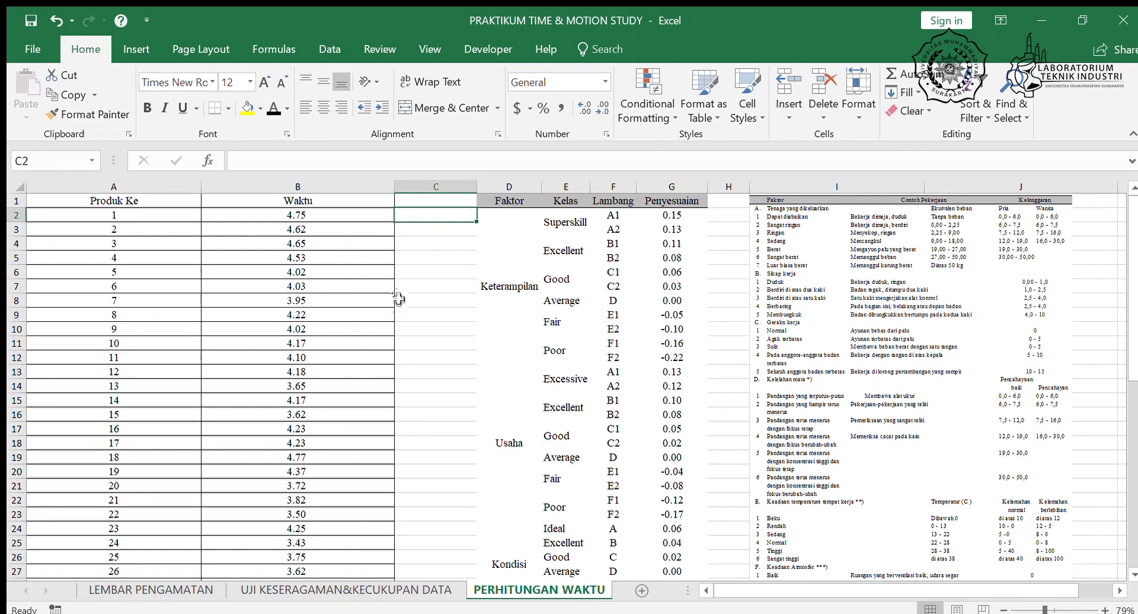
{"action": "scroll", "coordinate": [430, 343], "scroll_direction": "down", "scroll_amount": 10}
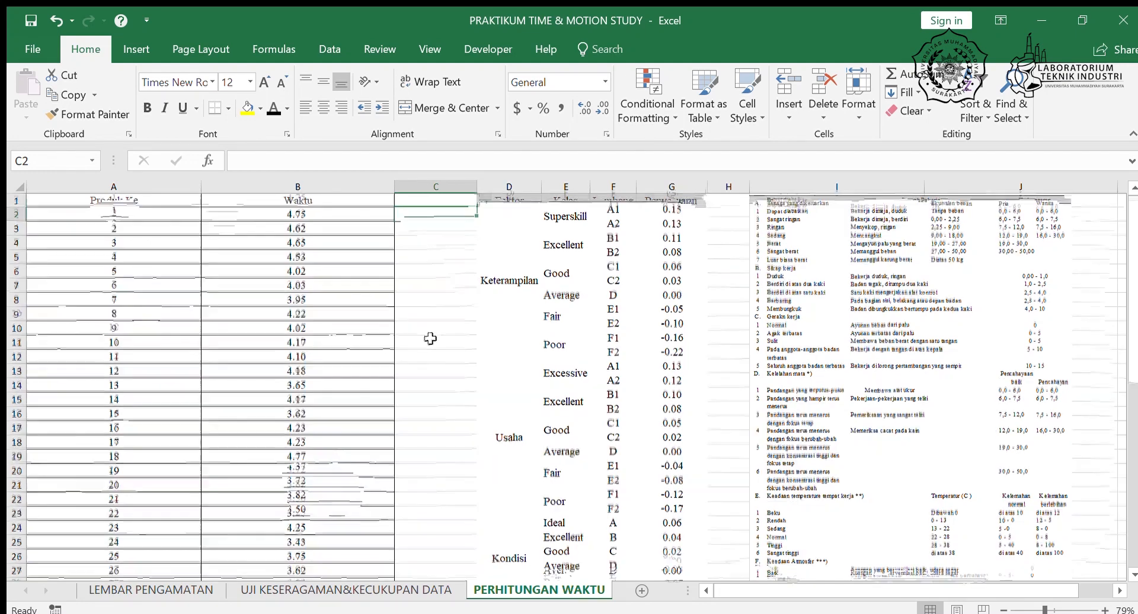
{"action": "scroll", "coordinate": [420, 328], "scroll_direction": "down", "scroll_amount": 1}
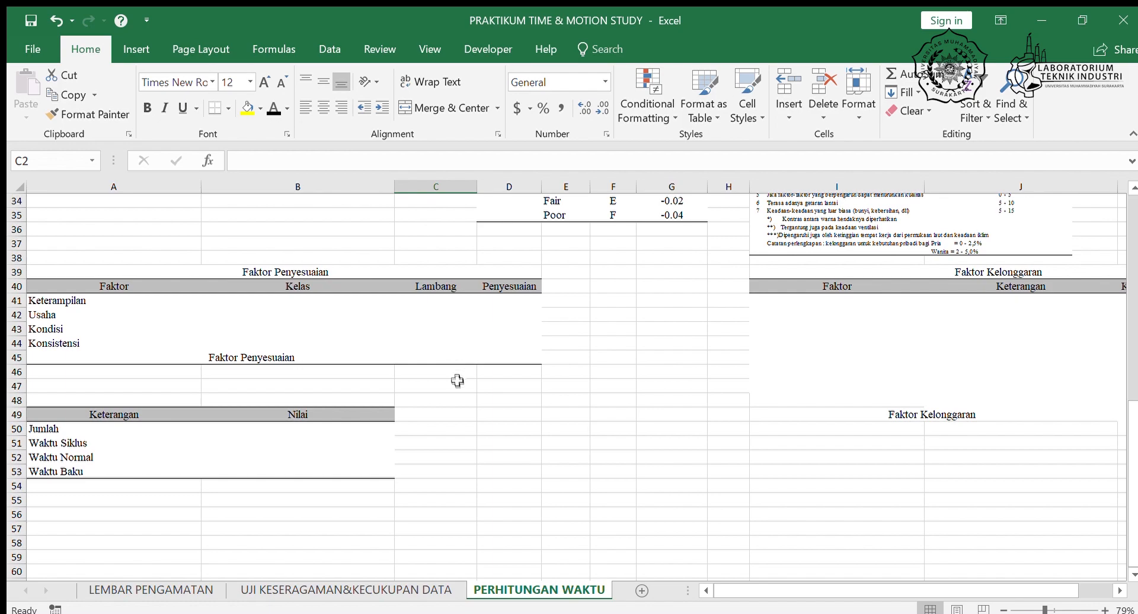
{"action": "scroll", "coordinate": [457, 380], "scroll_direction": "up", "scroll_amount": 11}
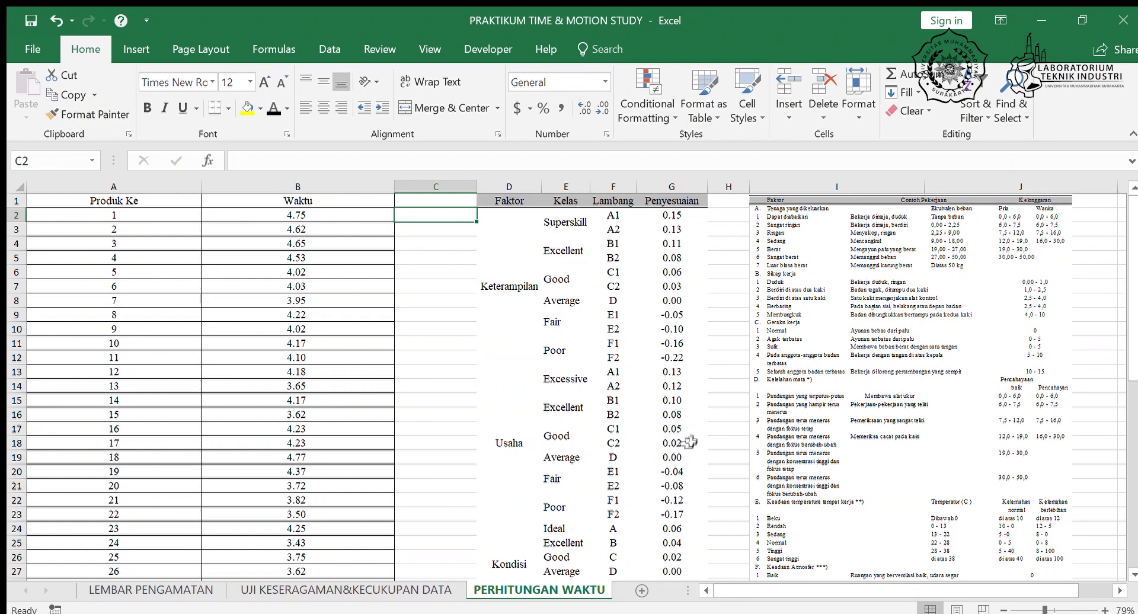
{"action": "left_click_drag", "start_coordinate": [804, 208], "coordinate": [804, 198]}
{"action": "scroll", "coordinate": [750, 344], "scroll_direction": "down", "scroll_amount": 8}
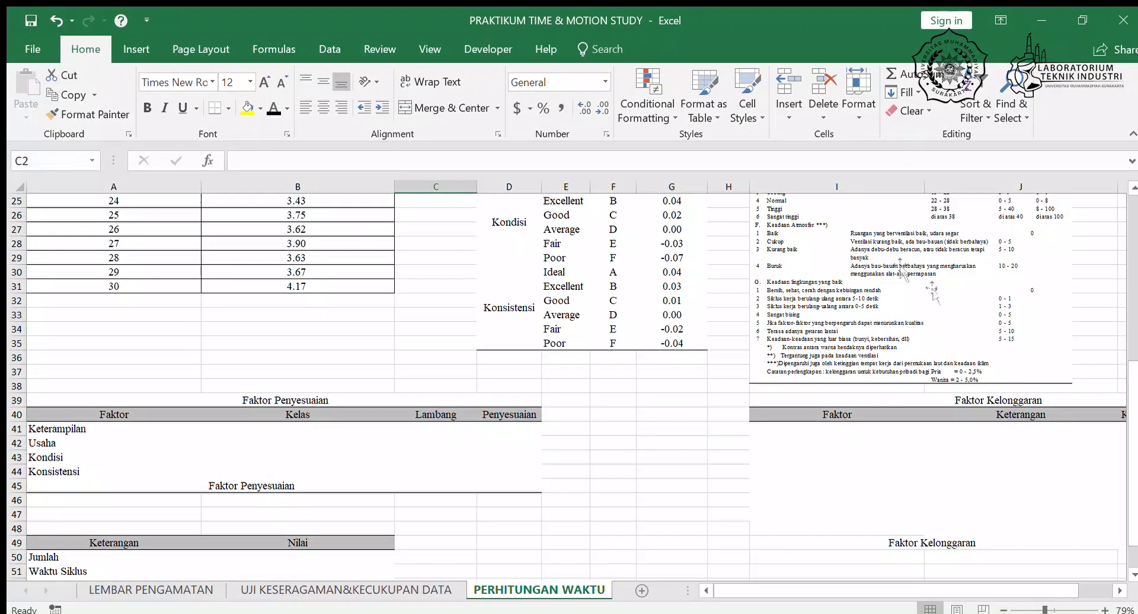
{"action": "scroll", "coordinate": [890, 422], "scroll_direction": "down", "scroll_amount": 1}
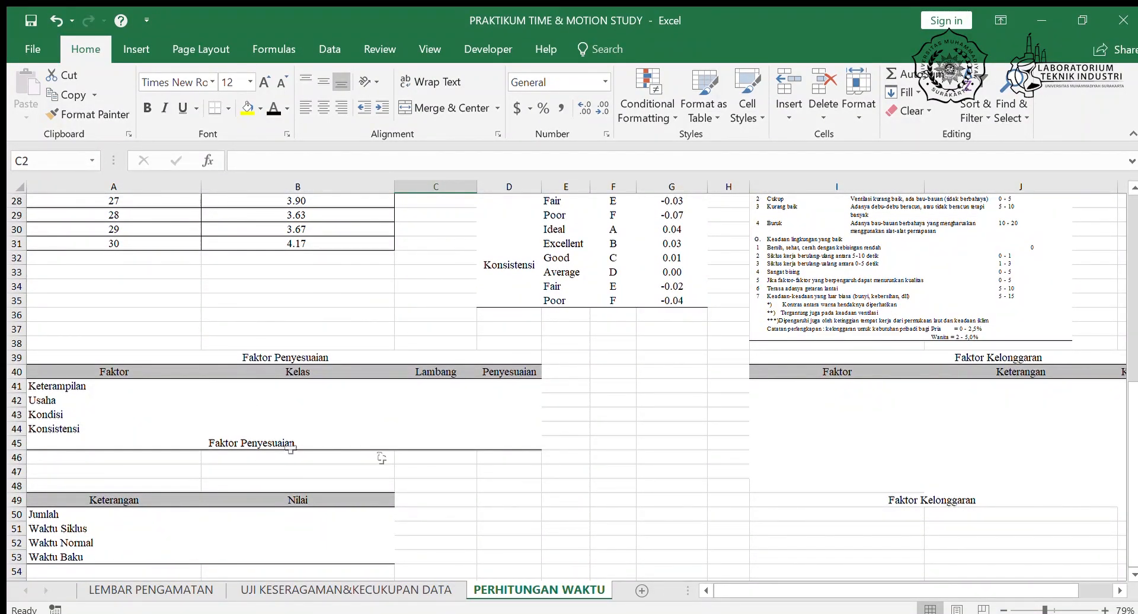
{"action": "scroll", "coordinate": [462, 426], "scroll_direction": "up", "scroll_amount": 9}
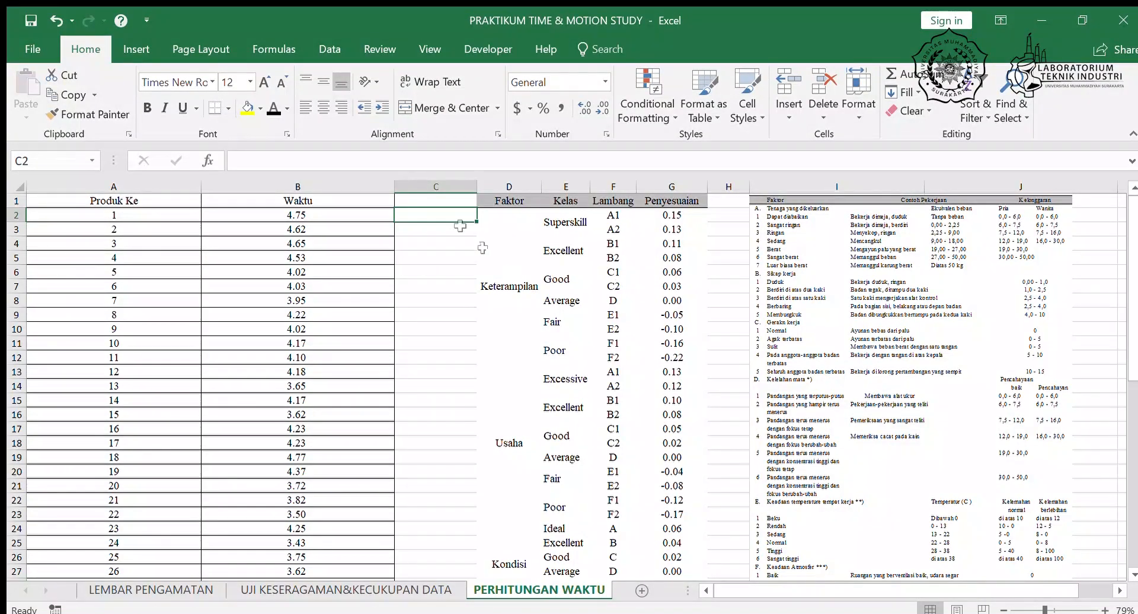
{"action": "left_click", "coordinate": [437, 231]}
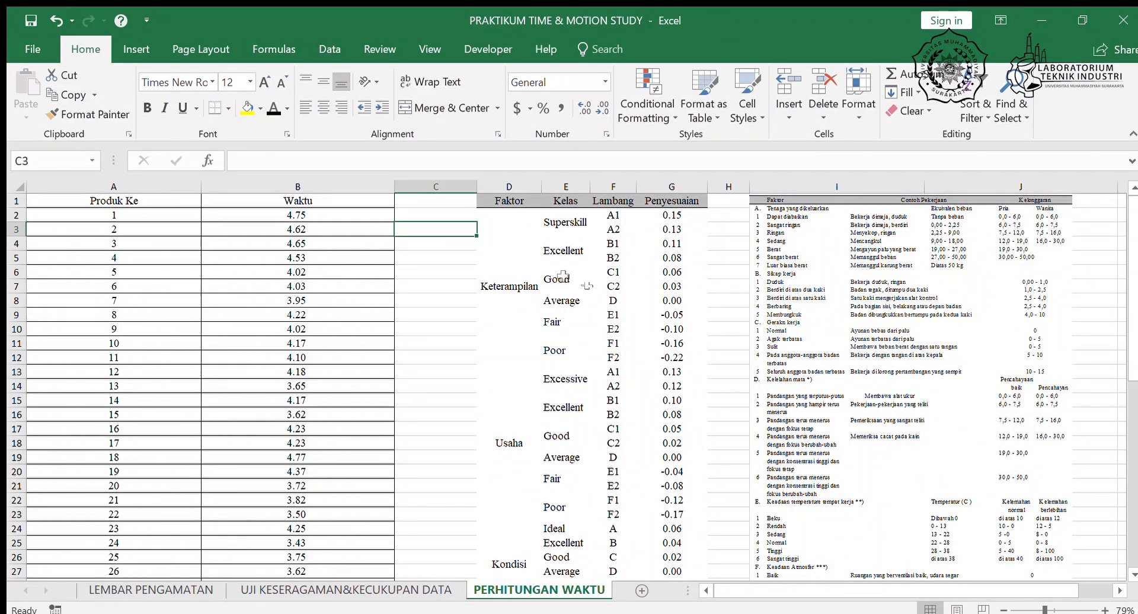
{"action": "left_click", "coordinate": [447, 243]}
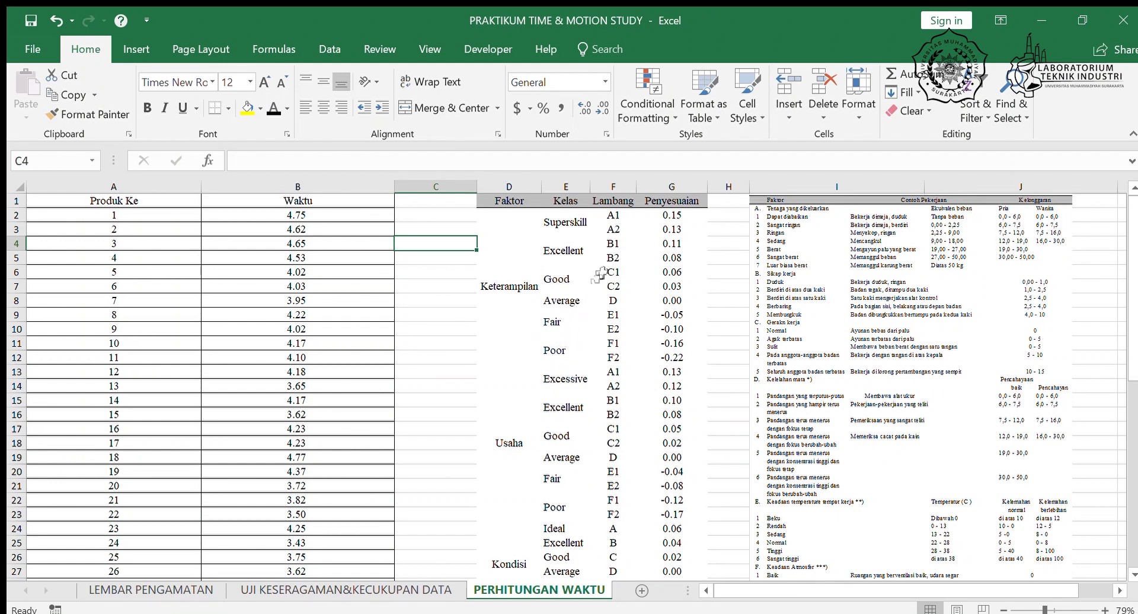
Step: Examine the adjustment table's Kelas and Lambang ratings for each factor and the work examples and ranges in the allowance table
{"action": "scroll", "coordinate": [474, 377], "scroll_direction": "down", "scroll_amount": 3}
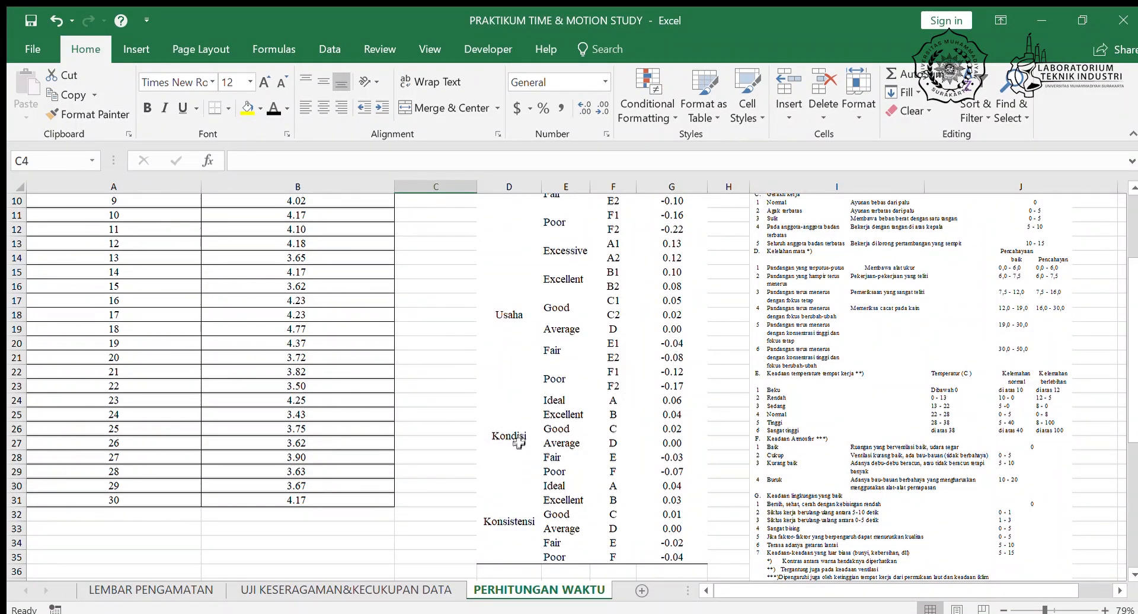
{"action": "scroll", "coordinate": [679, 481], "scroll_direction": "down", "scroll_amount": 2}
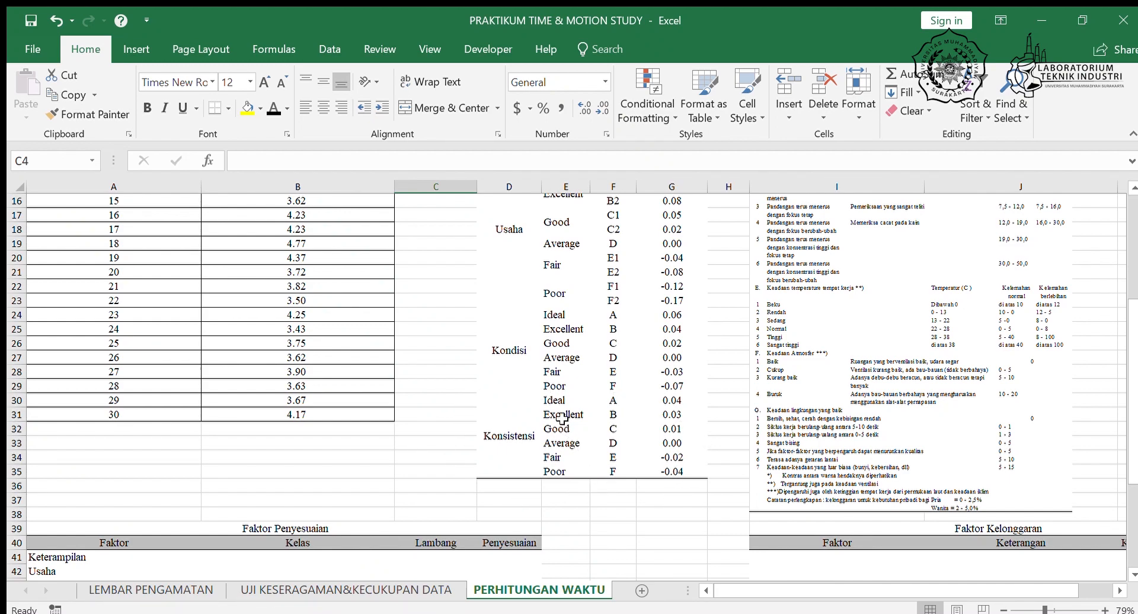
{"action": "scroll", "coordinate": [555, 408], "scroll_direction": "up", "scroll_amount": 5}
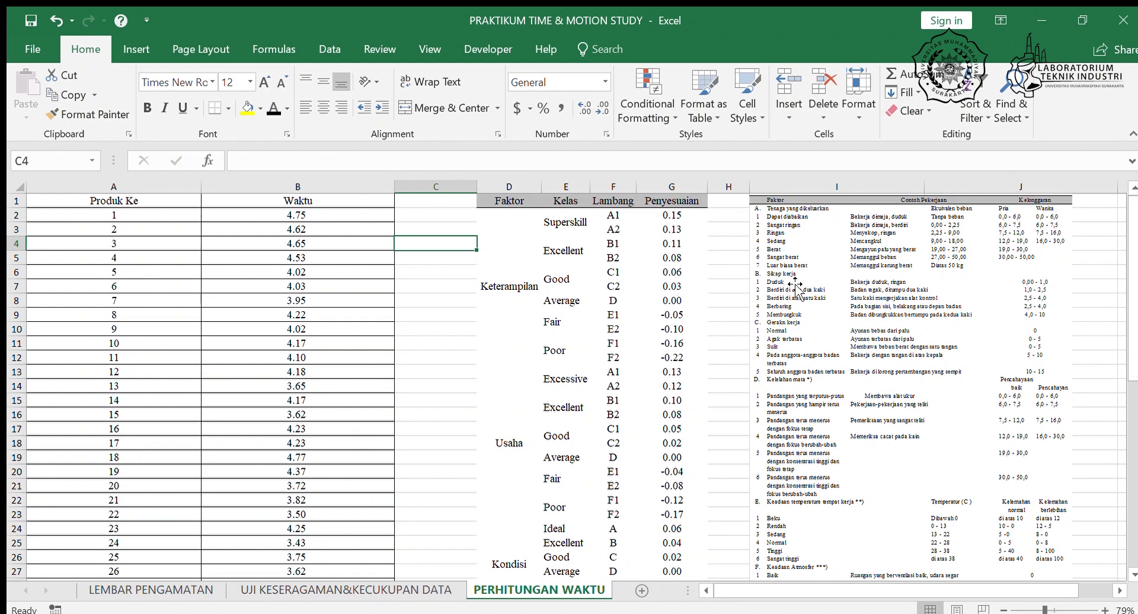
{"action": "scroll", "coordinate": [717, 342], "scroll_direction": "down", "scroll_amount": 4}
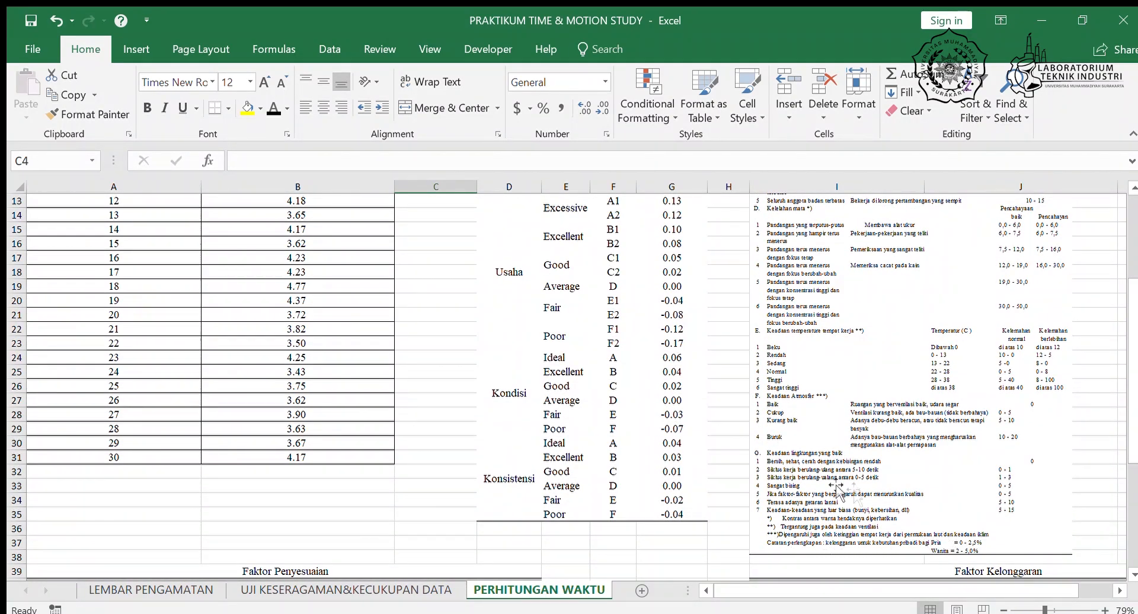
{"action": "scroll", "coordinate": [833, 474], "scroll_direction": "up", "scroll_amount": 4}
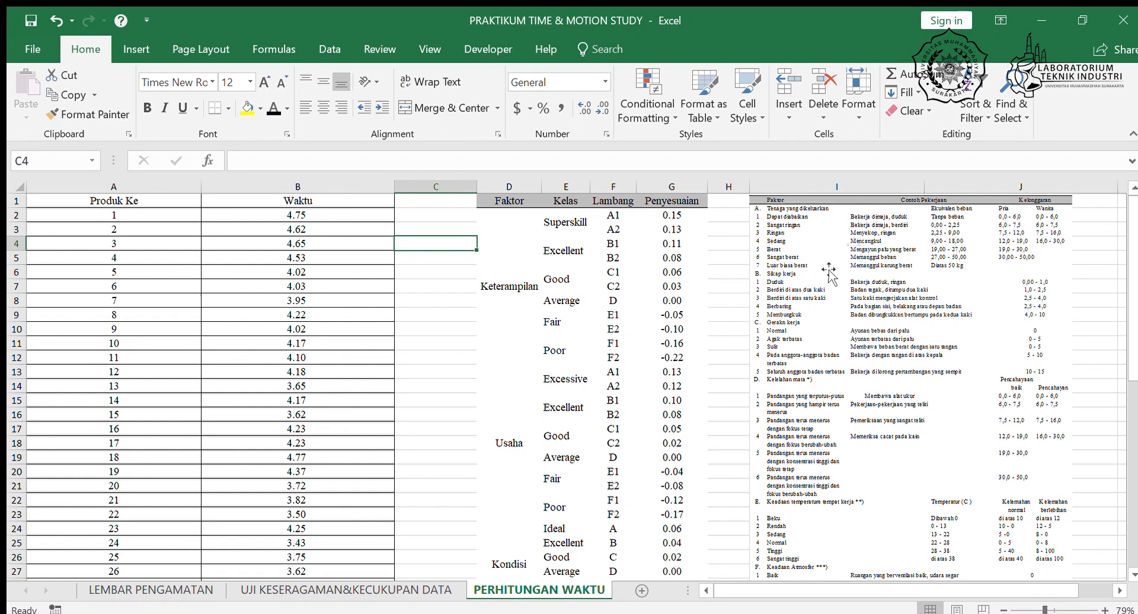
{"action": "scroll", "coordinate": [836, 279], "scroll_direction": "down", "scroll_amount": 4}
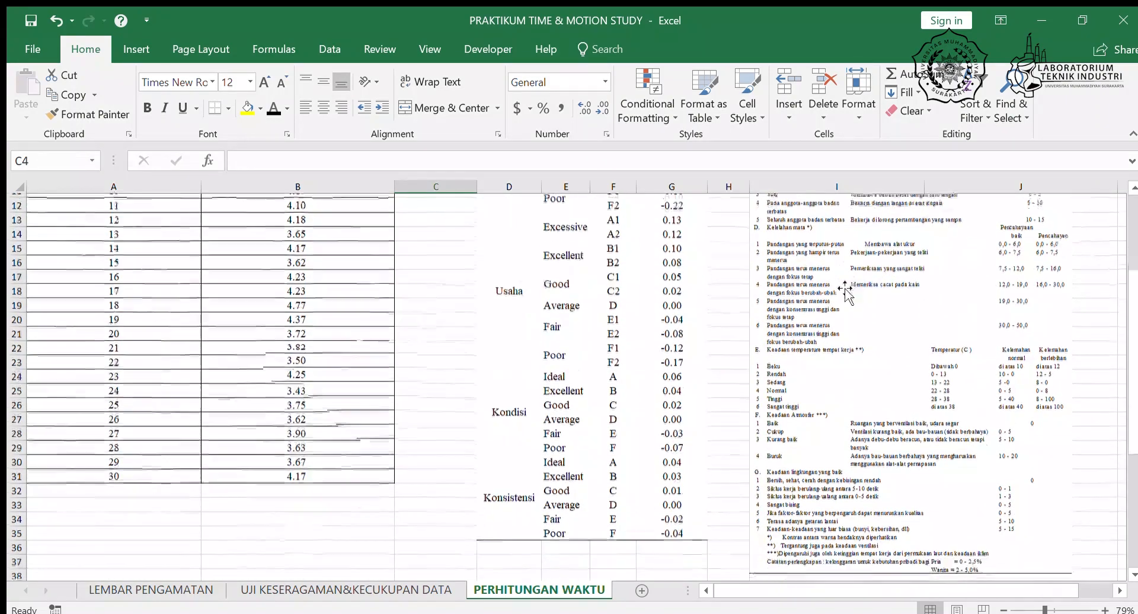
{"action": "scroll", "coordinate": [930, 343], "scroll_direction": "up", "scroll_amount": 3}
{"action": "scroll", "coordinate": [931, 344], "scroll_direction": "up", "scroll_amount": 1}
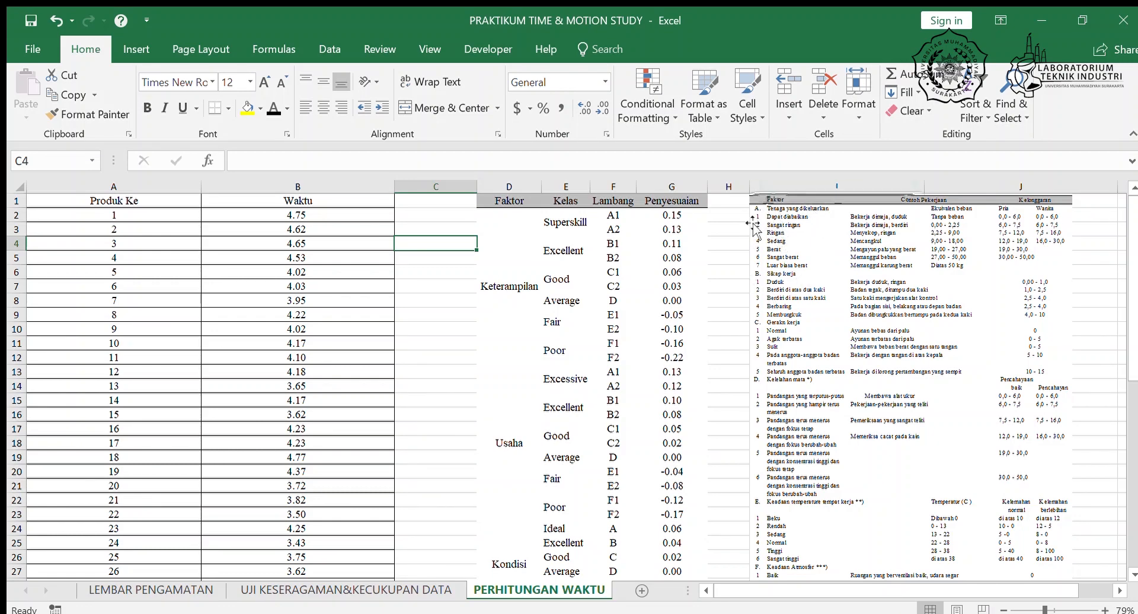
Step: Change the font colour of the hidden Keterampilan class, symbol and adjustment values in B41:D41 of the Faktor Penyesuaian table to black
{"action": "scroll", "coordinate": [765, 278], "scroll_direction": "down", "scroll_amount": 8}
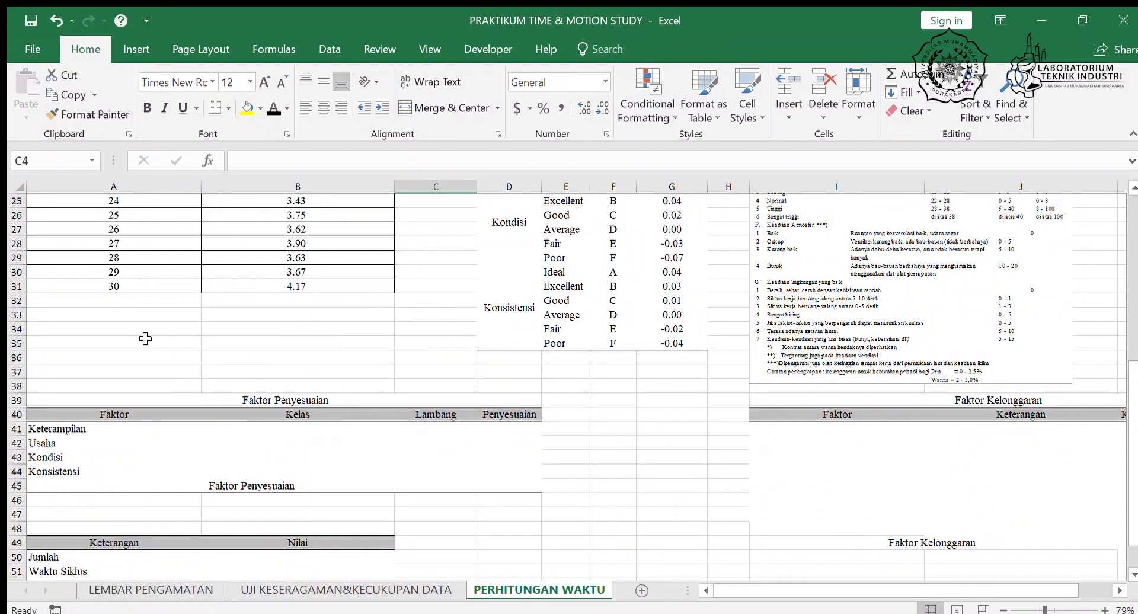
{"action": "left_click", "coordinate": [238, 433]}
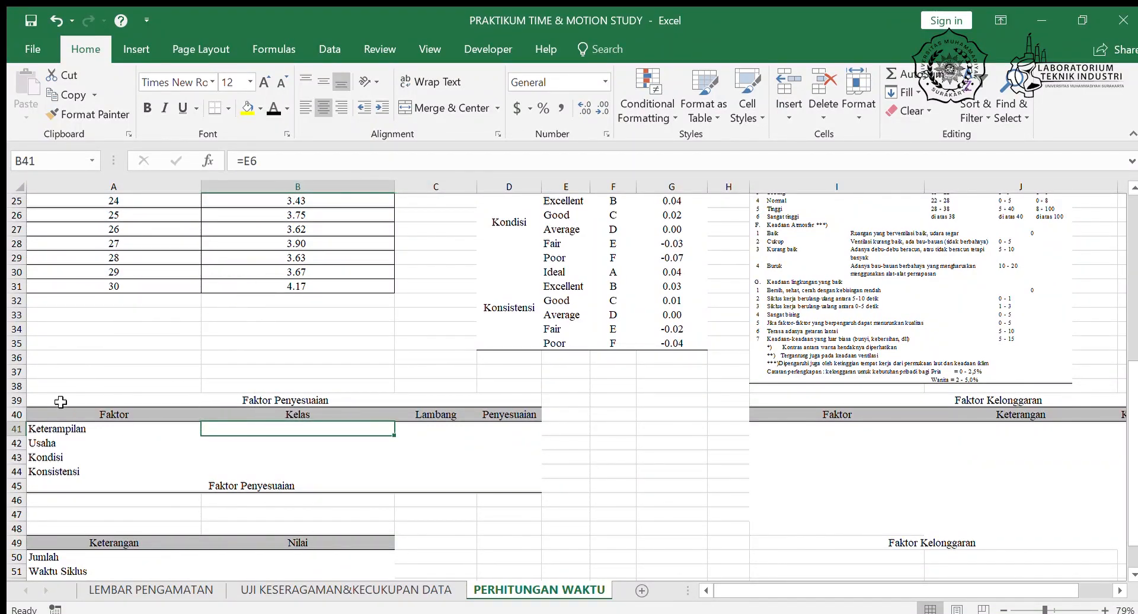
{"action": "left_click", "coordinate": [274, 108]}
{"action": "scroll", "coordinate": [299, 446], "scroll_direction": "up", "scroll_amount": 8}
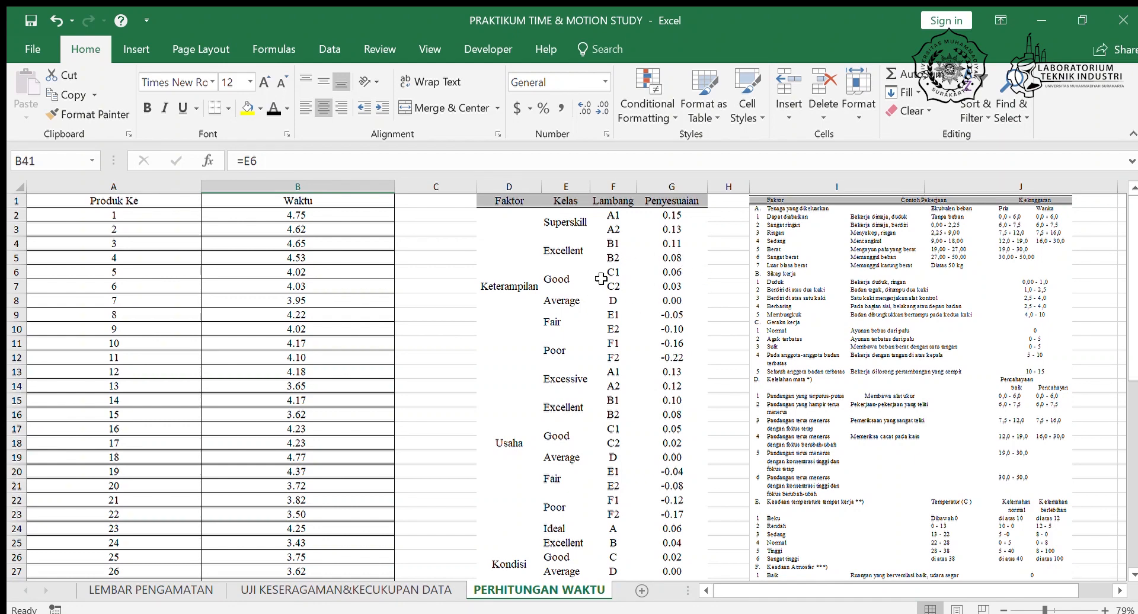
{"action": "scroll", "coordinate": [601, 278], "scroll_direction": "down", "scroll_amount": 8}
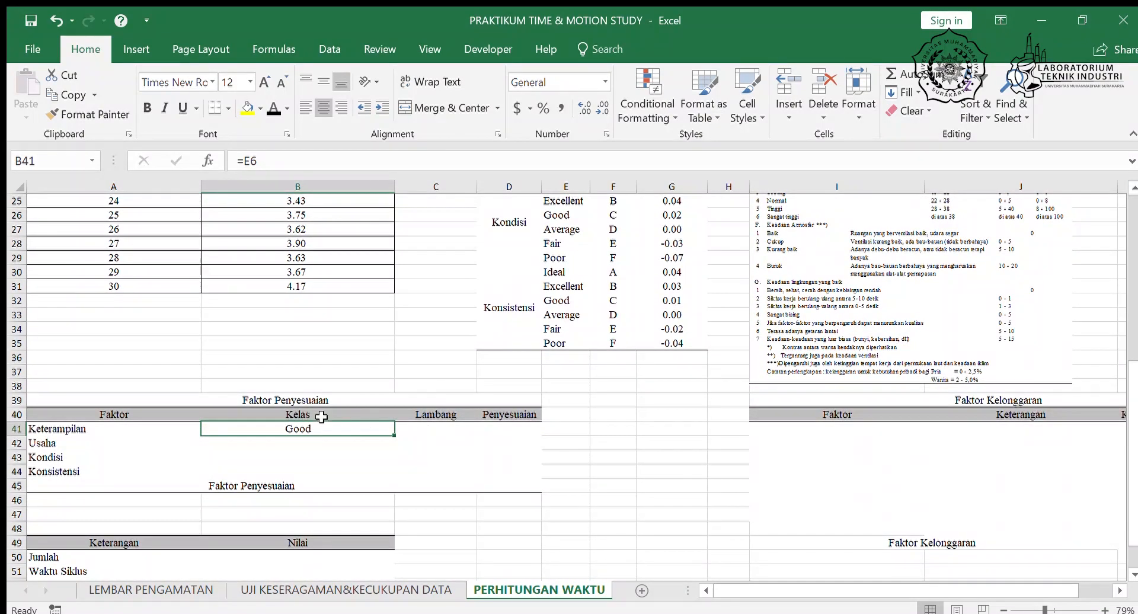
{"action": "left_click", "coordinate": [425, 436]}
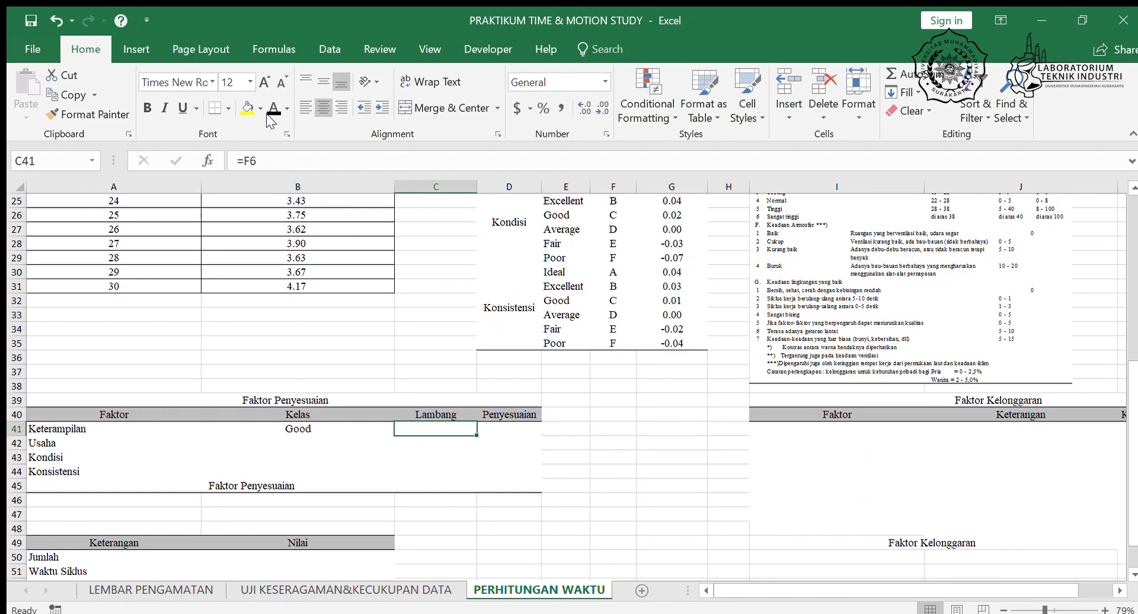
{"action": "scroll", "coordinate": [436, 428], "scroll_direction": "up", "scroll_amount": 8}
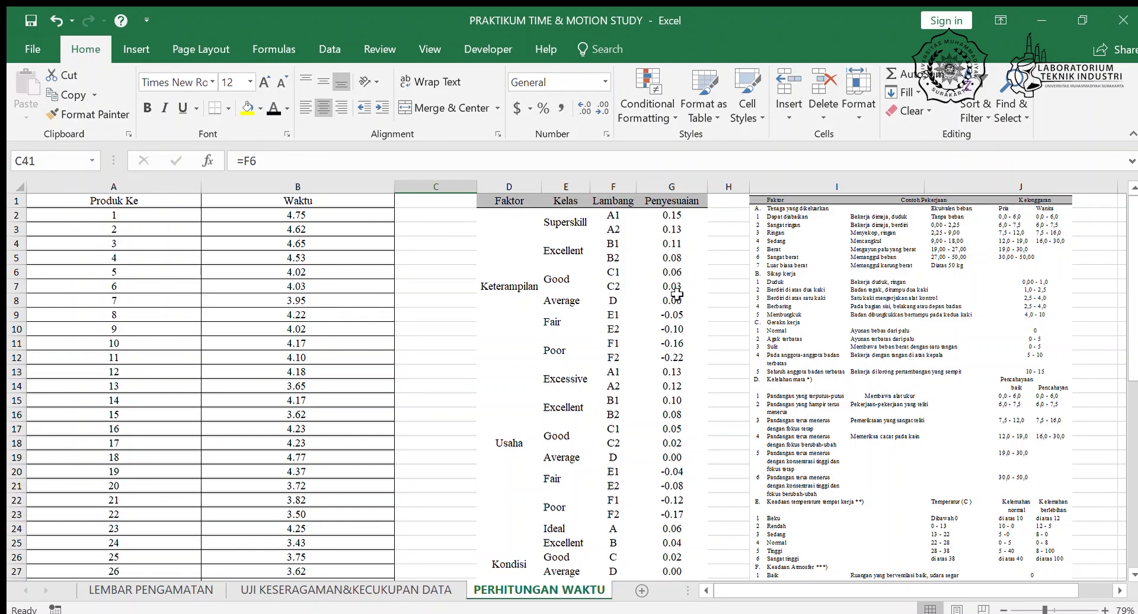
{"action": "scroll", "coordinate": [635, 259], "scroll_direction": "down", "scroll_amount": 9}
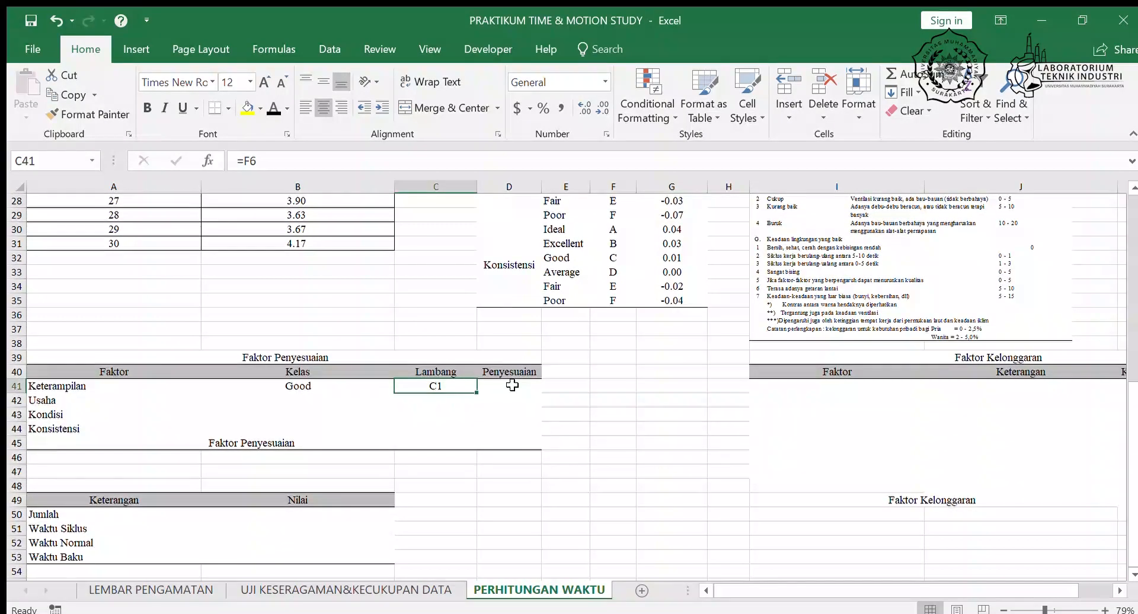
{"action": "left_click", "coordinate": [509, 385]}
{"action": "left_click", "coordinate": [273, 107]}
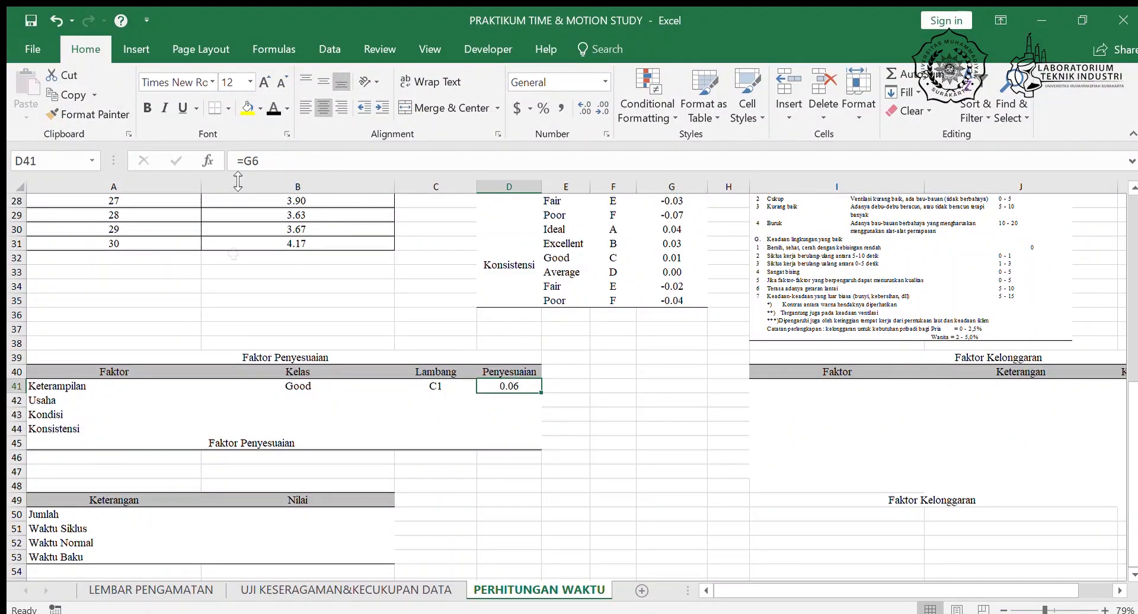
Step: Change the font colour of the hidden Usaha class, symbol and adjustment values in B42:D42 to black
{"action": "left_click", "coordinate": [294, 397]}
{"action": "left_click", "coordinate": [271, 108]}
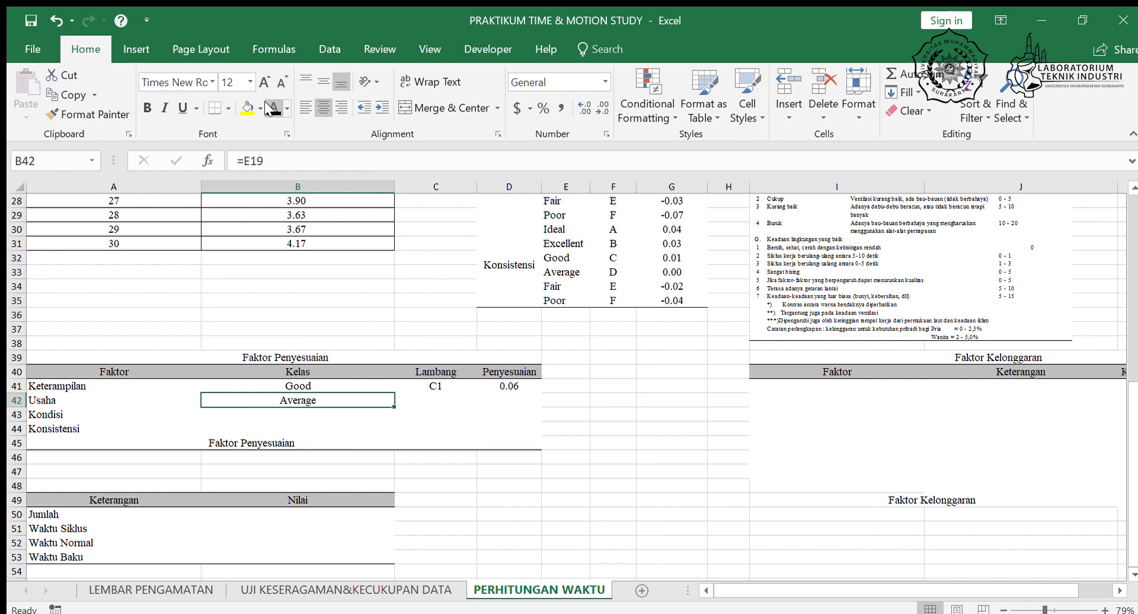
{"action": "scroll", "coordinate": [242, 384], "scroll_direction": "up", "scroll_amount": 9}
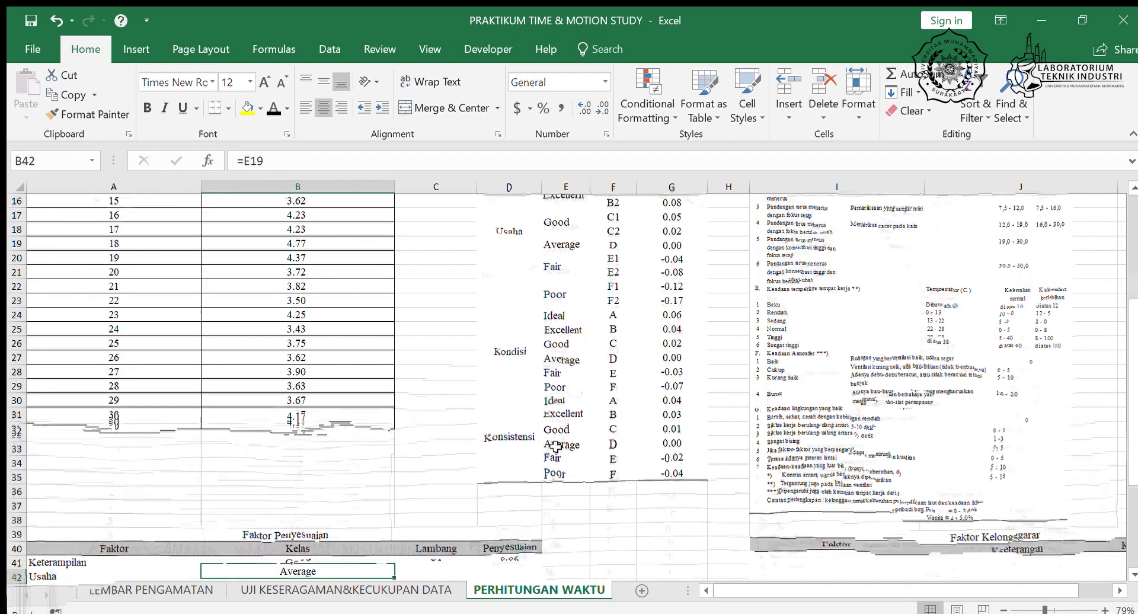
{"action": "scroll", "coordinate": [533, 403], "scroll_direction": "down", "scroll_amount": 2}
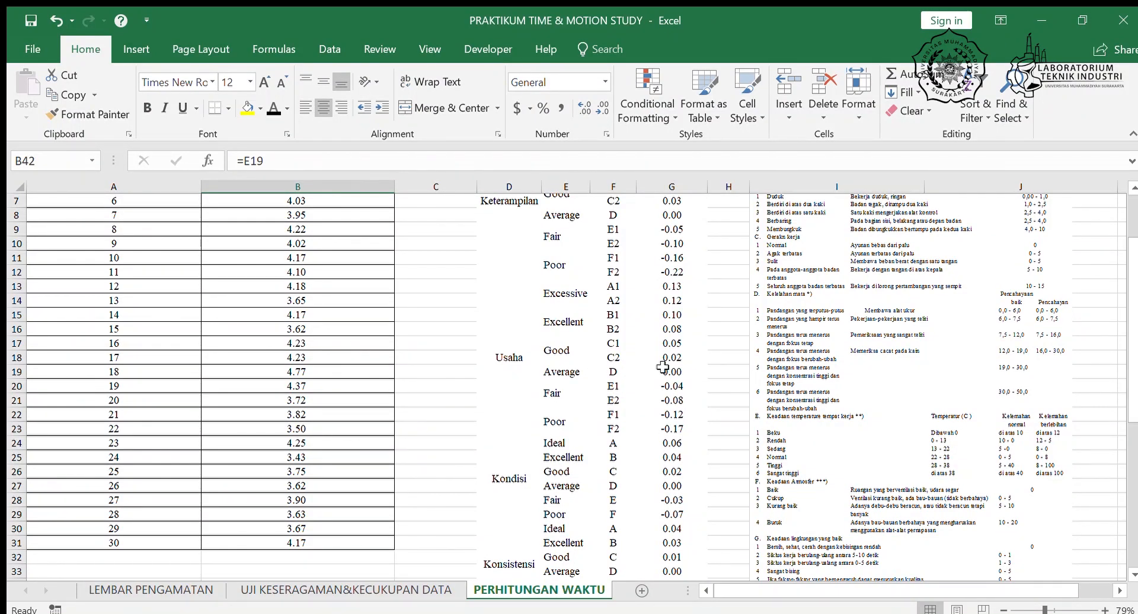
{"action": "scroll", "coordinate": [662, 367], "scroll_direction": "down", "scroll_amount": 7}
{"action": "left_click", "coordinate": [431, 413]}
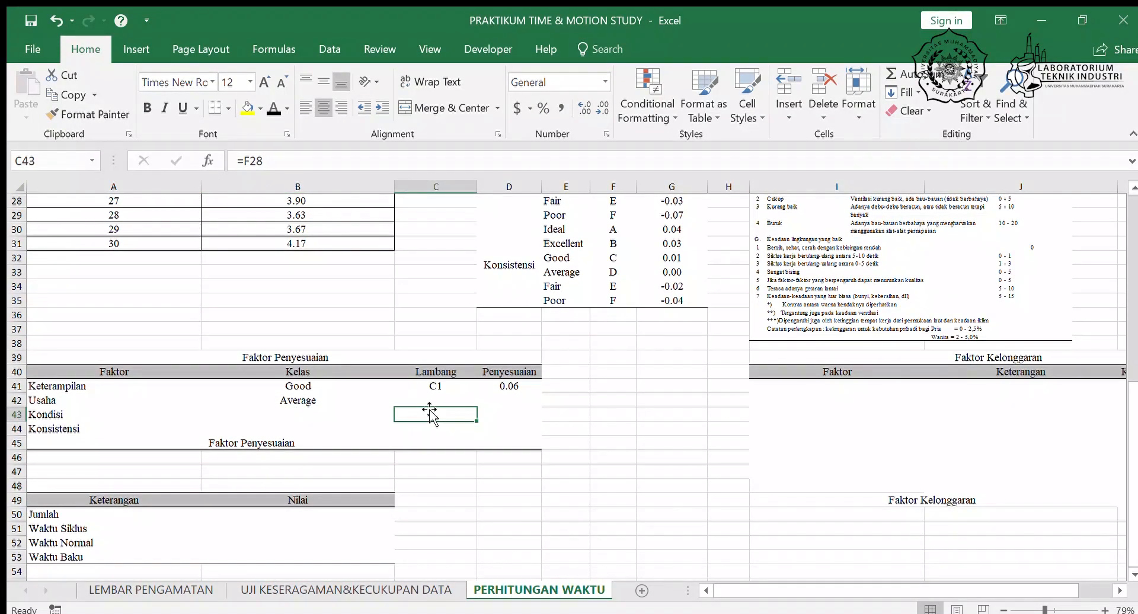
{"action": "left_click", "coordinate": [425, 400]}
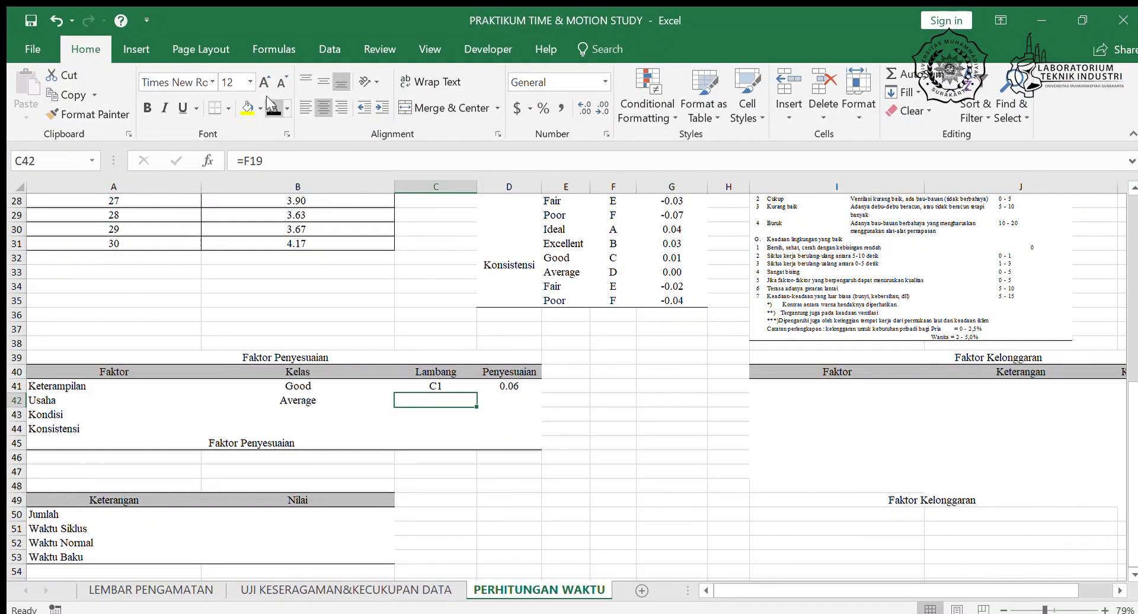
{"action": "left_click", "coordinate": [492, 401]}
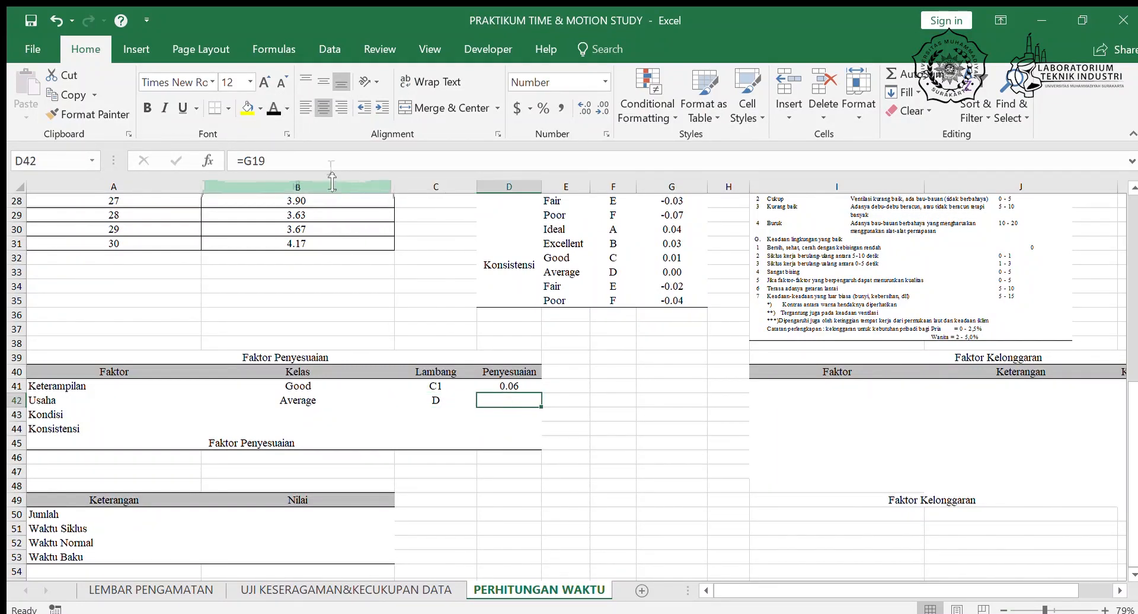
{"action": "left_click", "coordinate": [273, 108]}
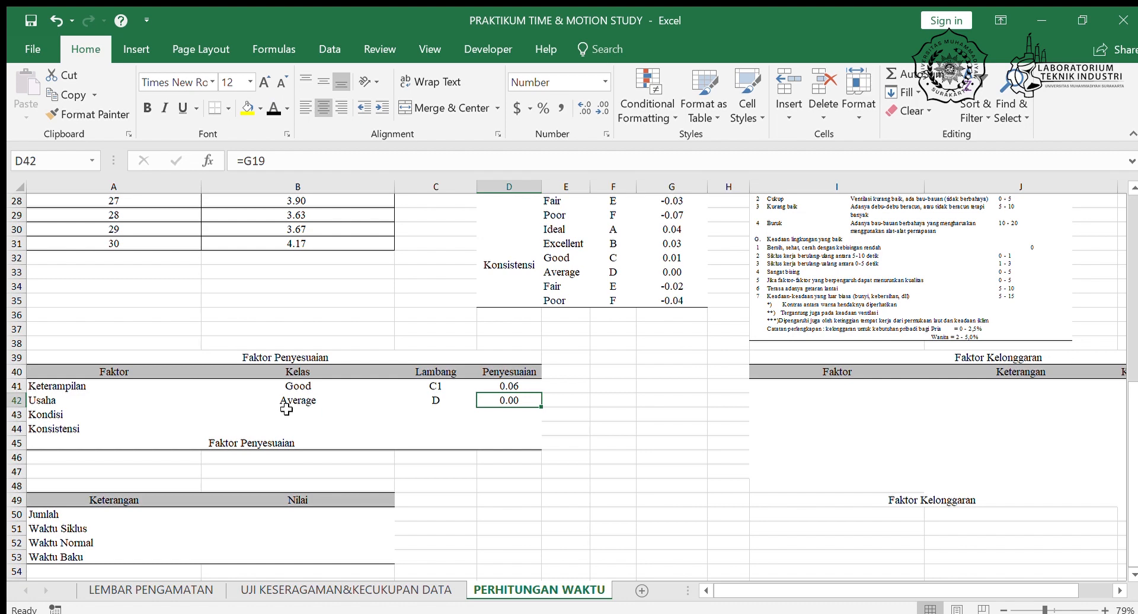
Step: Change the font colour of the hidden Kondisi and Konsistensi values in B43:D44 to black
{"action": "left_click_drag", "start_coordinate": [286, 409], "coordinate": [488, 423]}
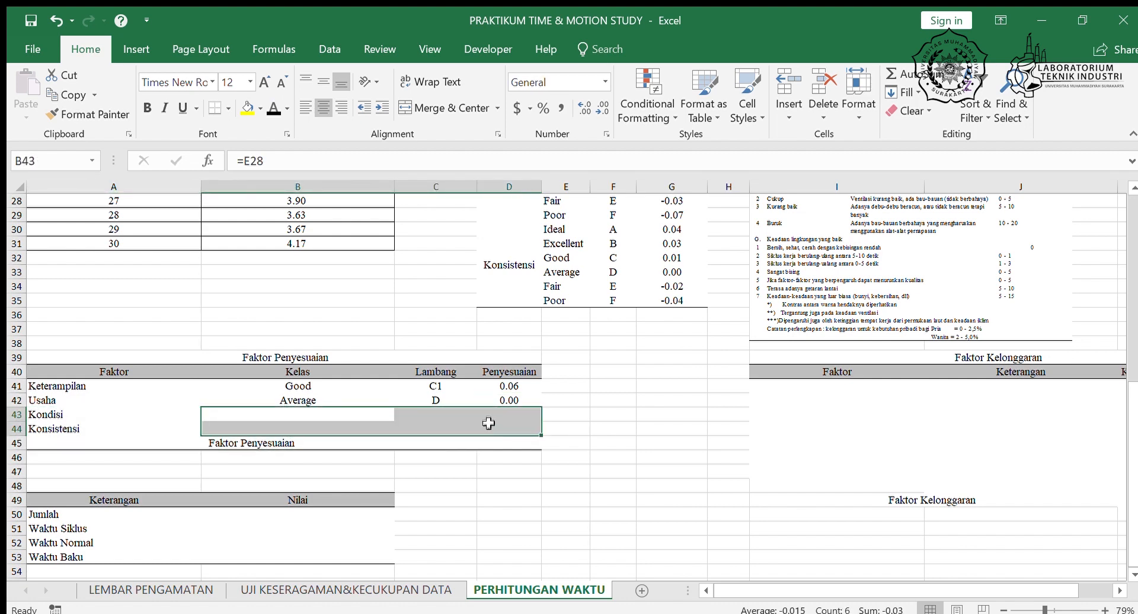
{"action": "left_click", "coordinate": [273, 108]}
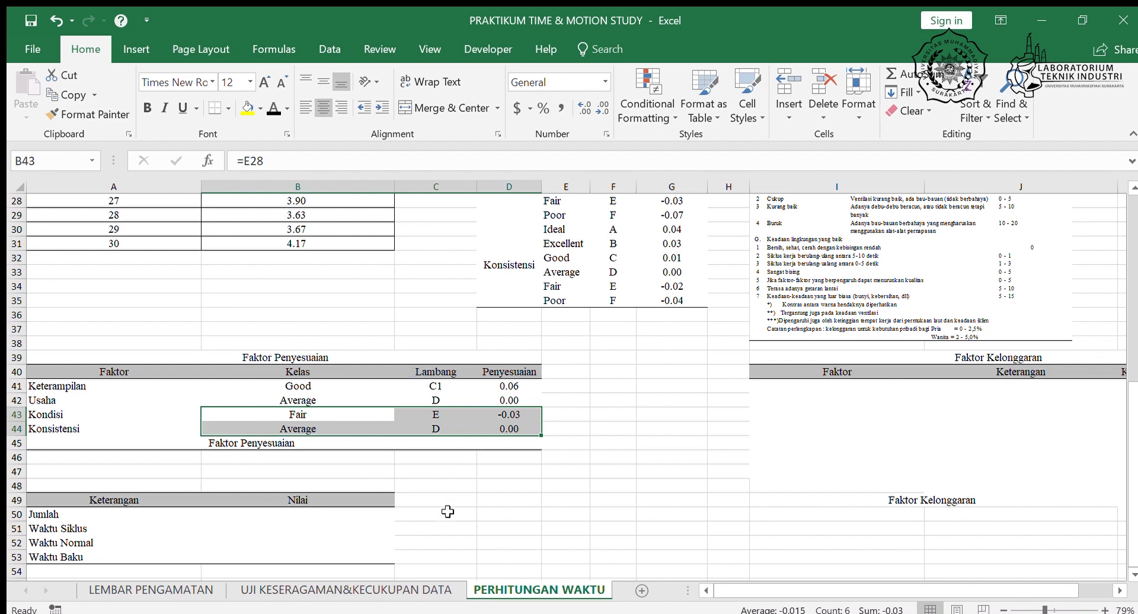
{"action": "left_click", "coordinate": [513, 485]}
Step: Calculate the total Faktor Penyesuaian in D45 with the formula =1+SUM(D41:D44)
{"action": "left_click", "coordinate": [499, 442]}
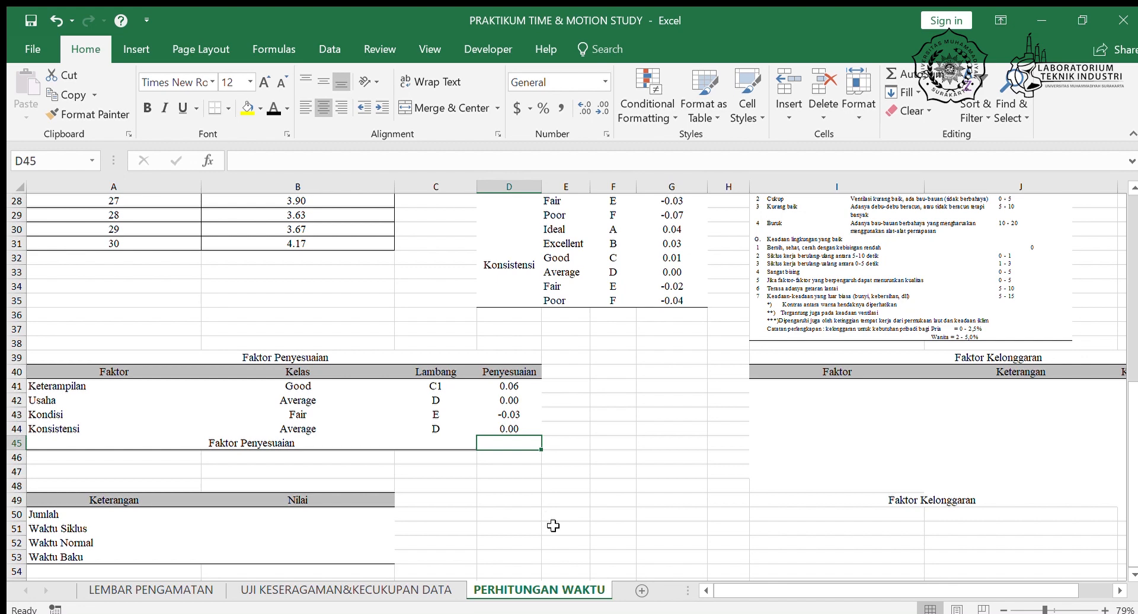
{"action": "type", "text": "="}
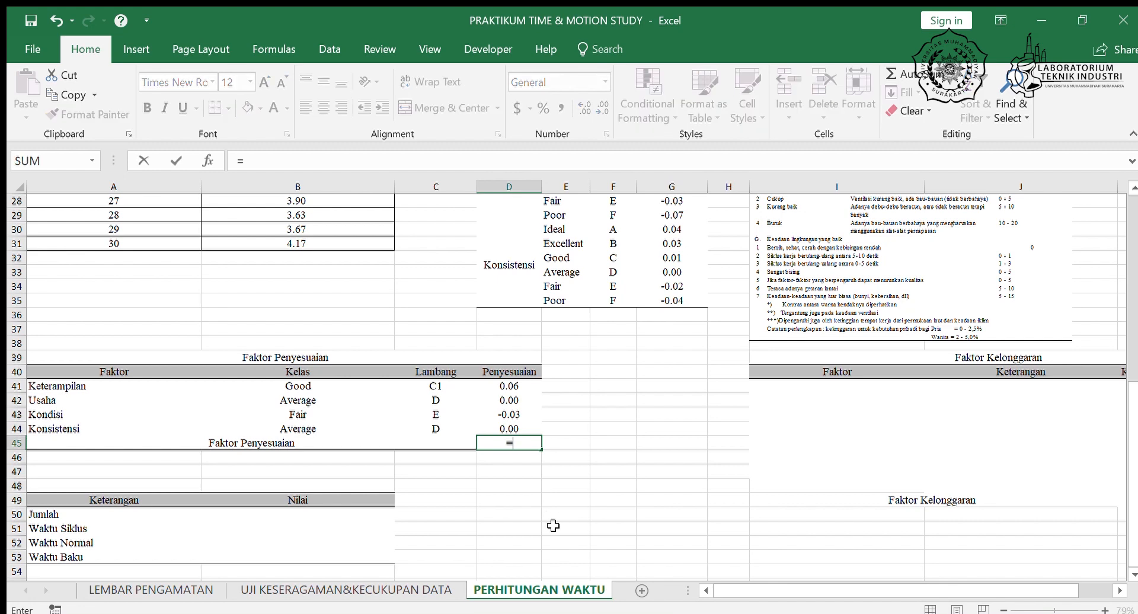
{"action": "type", "text": "1"}
{"action": "type", "text": "+SUM("}
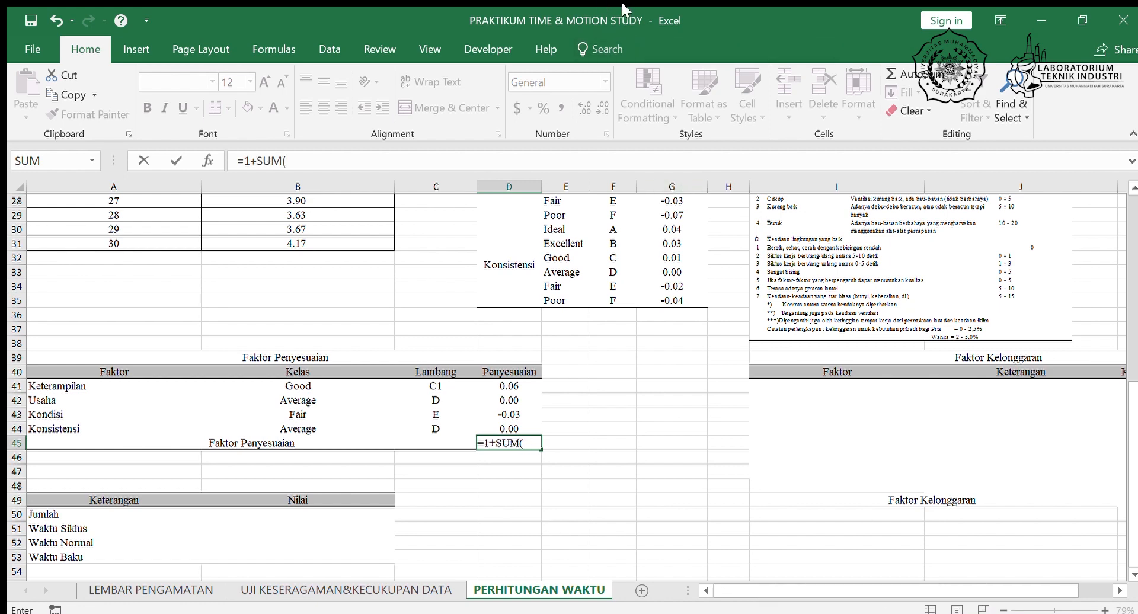
{"action": "key", "text": "Up"}
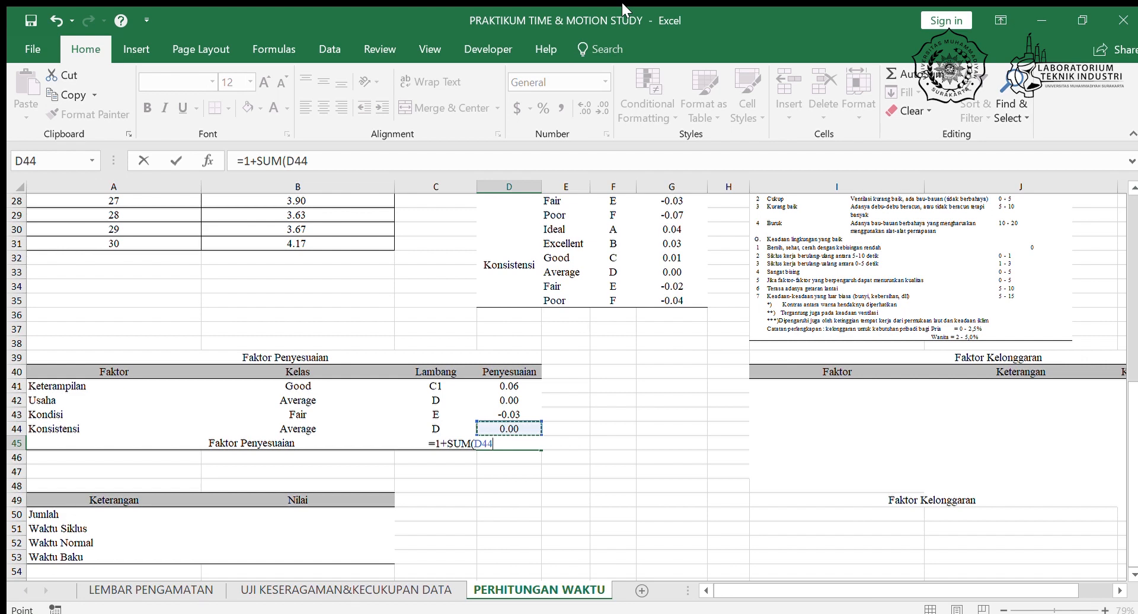
{"action": "key", "text": "shift+Up"}
{"action": "key", "text": "shift+Up"}
{"action": "key", "text": "shift+Up"}
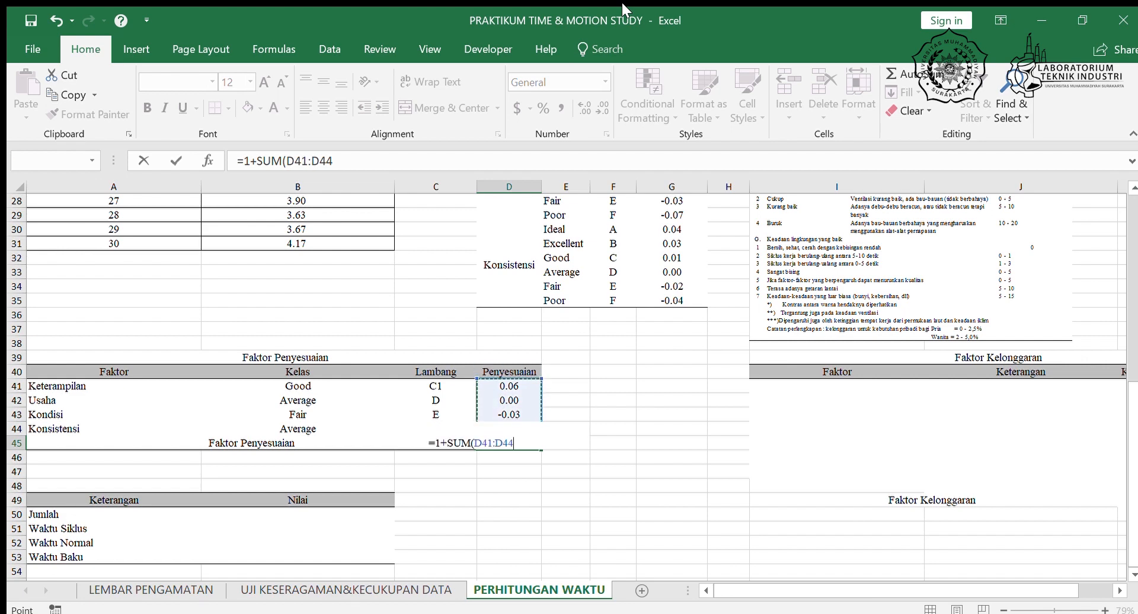
{"action": "type", "text": ")"}
{"action": "key", "text": "Return"}
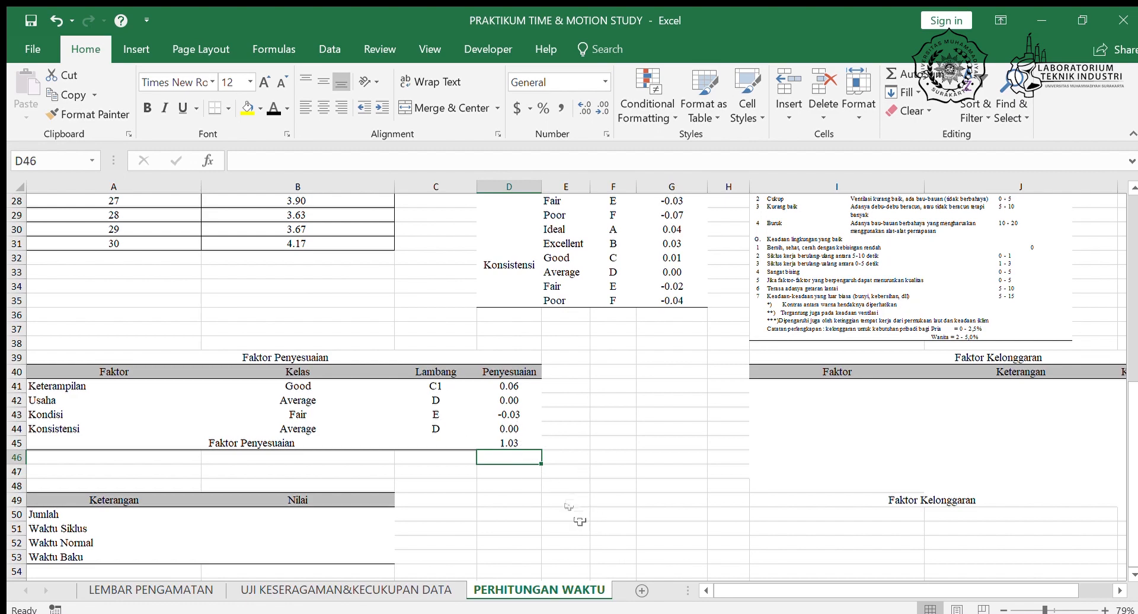
Step: Change the font colour of the hidden factor name in I41, the first row of the Faktor Kelonggaran table, to black
{"action": "left_click_drag", "start_coordinate": [729, 593], "coordinate": [795, 593]}
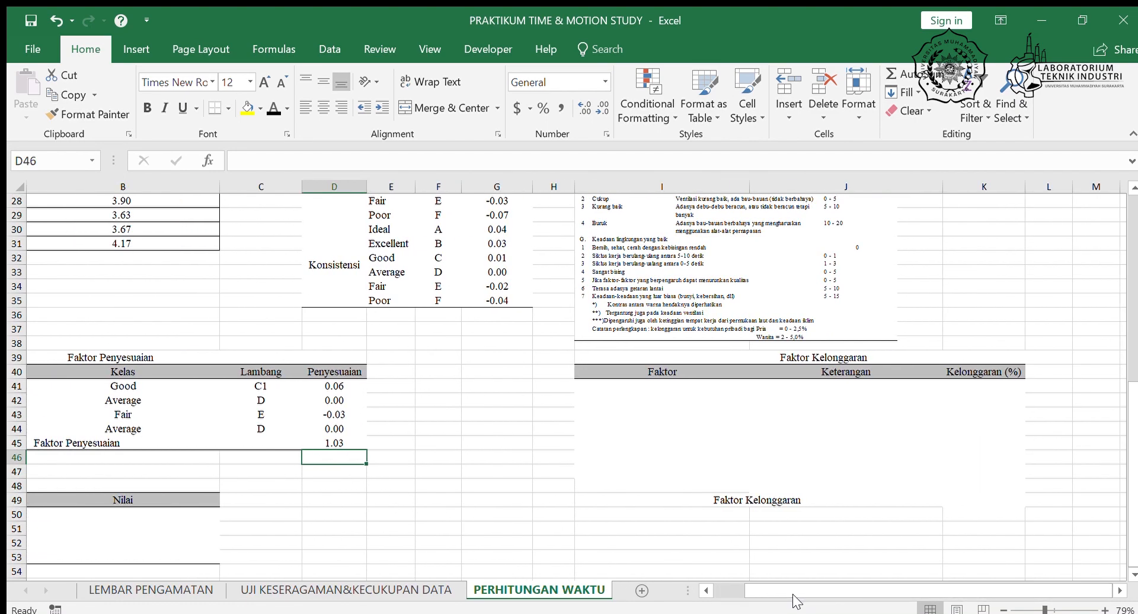
{"action": "scroll", "coordinate": [848, 388], "scroll_direction": "up", "scroll_amount": 9}
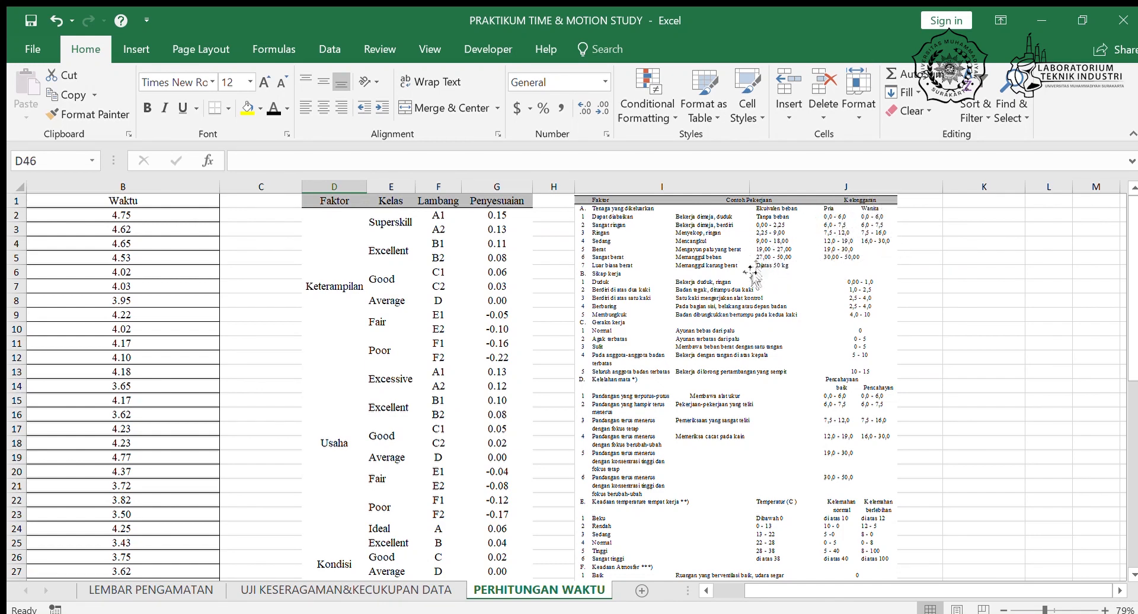
{"action": "scroll", "coordinate": [564, 332], "scroll_direction": "down", "scroll_amount": 10}
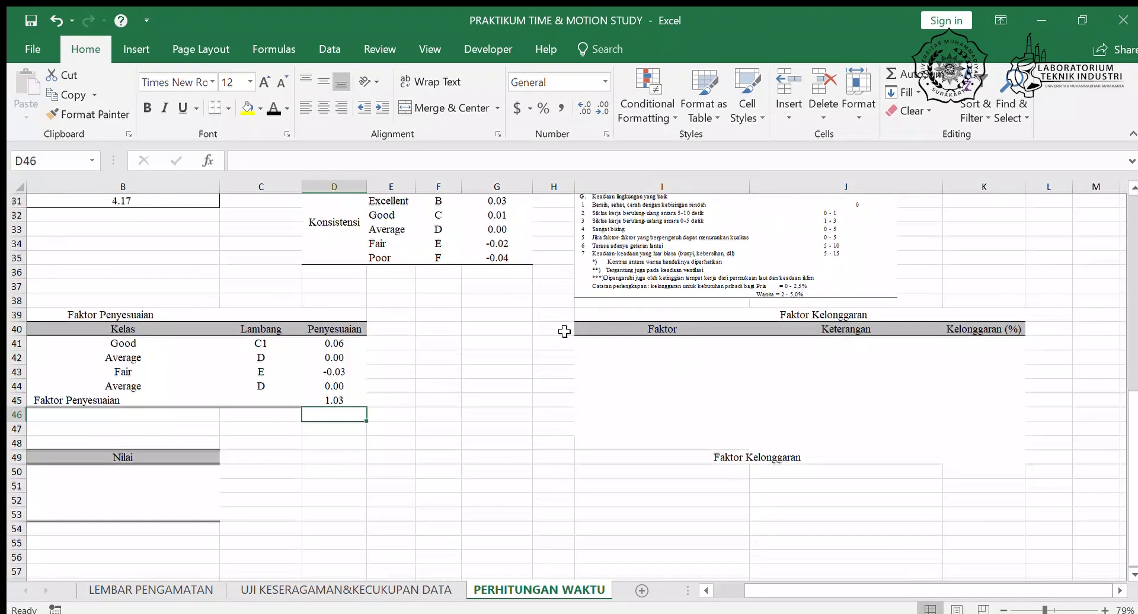
{"action": "left_click", "coordinate": [643, 344]}
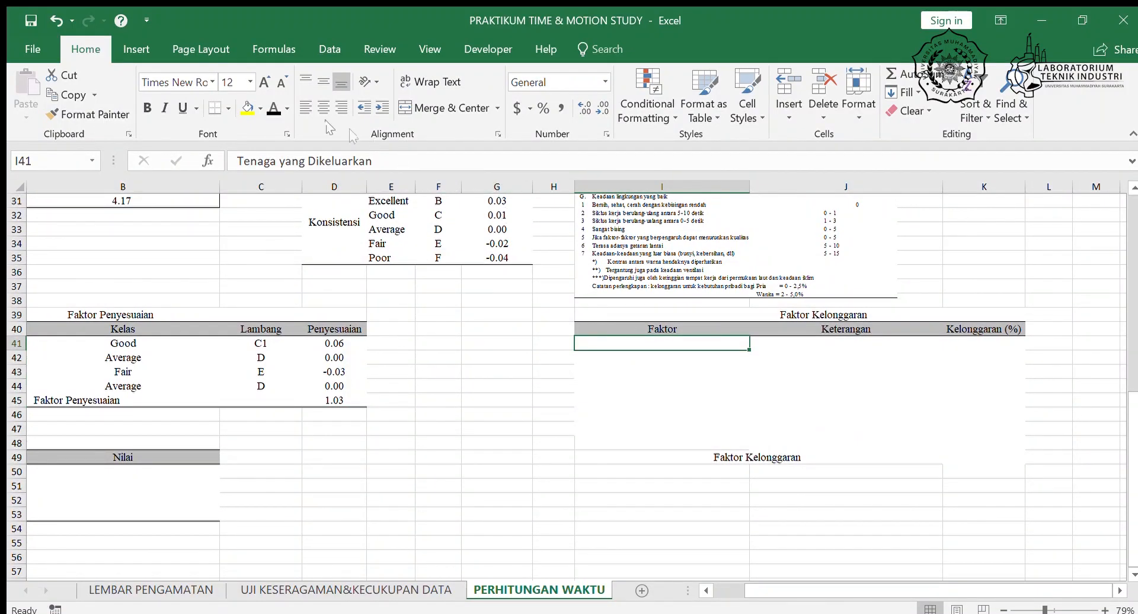
{"action": "left_click", "coordinate": [275, 107]}
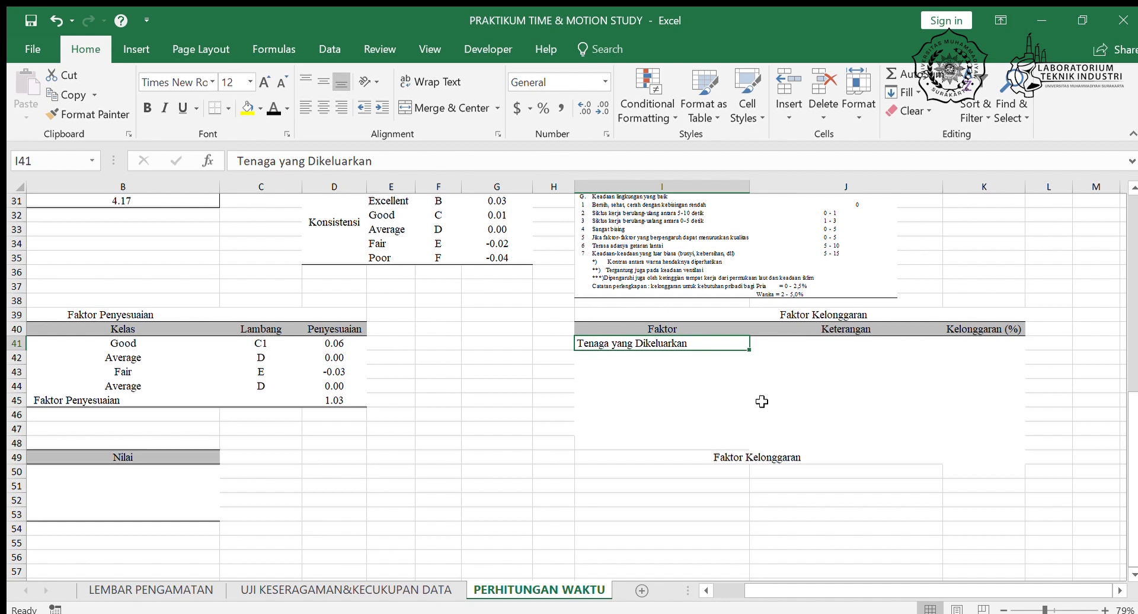
Step: Change the font colour of the hidden Keterangan and Kelonggaran (%) entries in J41:K41, the Tenaga yang Dikeluarkan row, to black
{"action": "scroll", "coordinate": [770, 415], "scroll_direction": "up", "scroll_amount": 8}
{"action": "scroll", "coordinate": [770, 415], "scroll_direction": "down", "scroll_amount": 5}
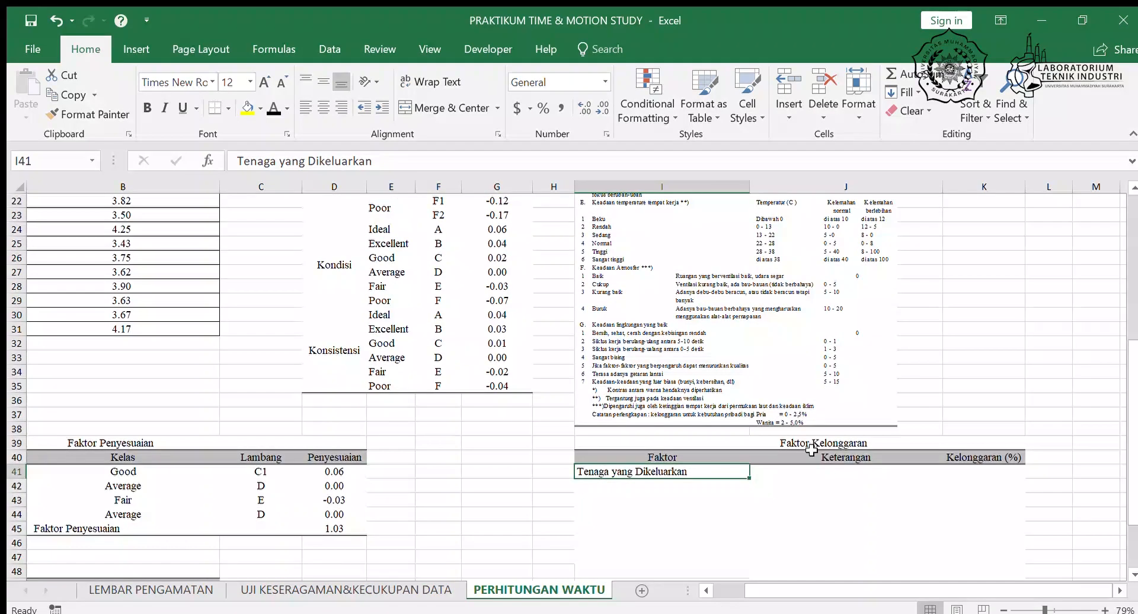
{"action": "left_click", "coordinate": [815, 470]}
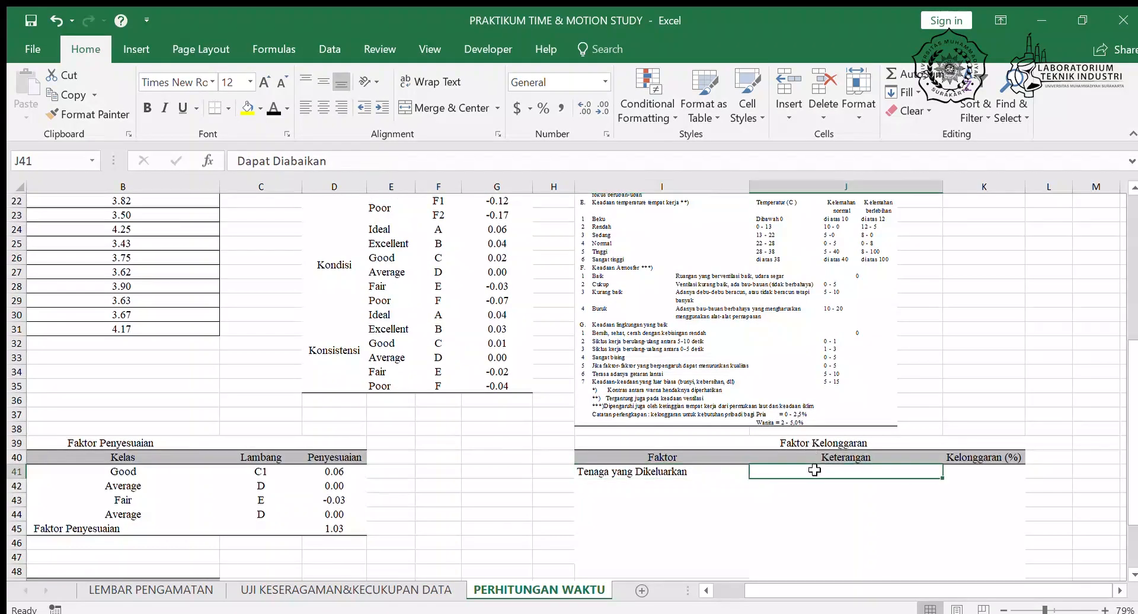
{"action": "left_click", "coordinate": [275, 107]}
{"action": "scroll", "coordinate": [782, 419], "scroll_direction": "up", "scroll_amount": 7}
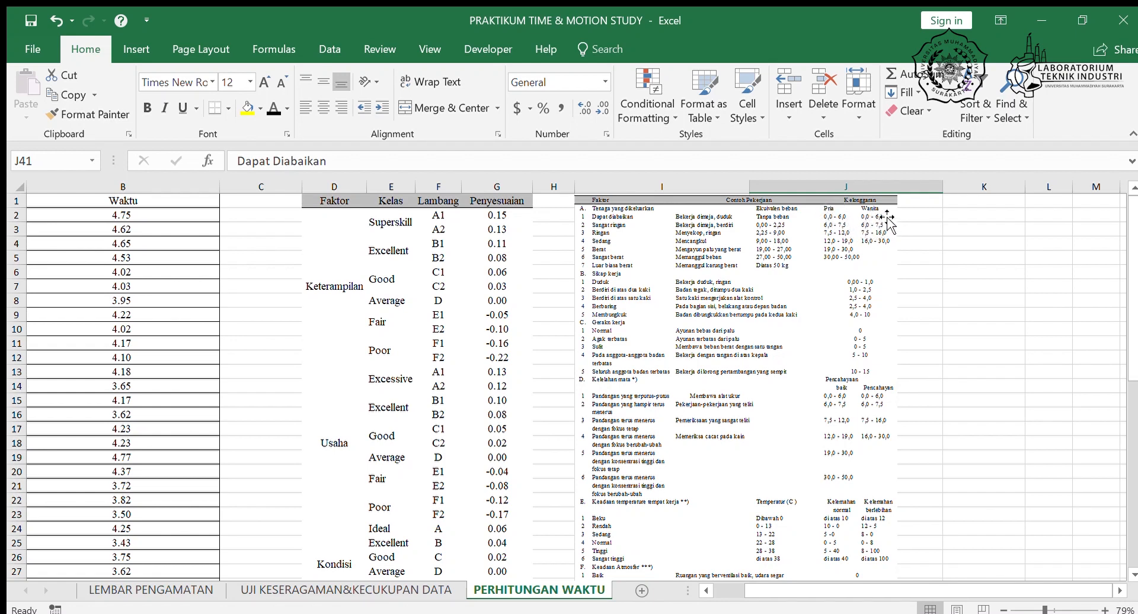
{"action": "scroll", "coordinate": [913, 285], "scroll_direction": "down", "scroll_amount": 9}
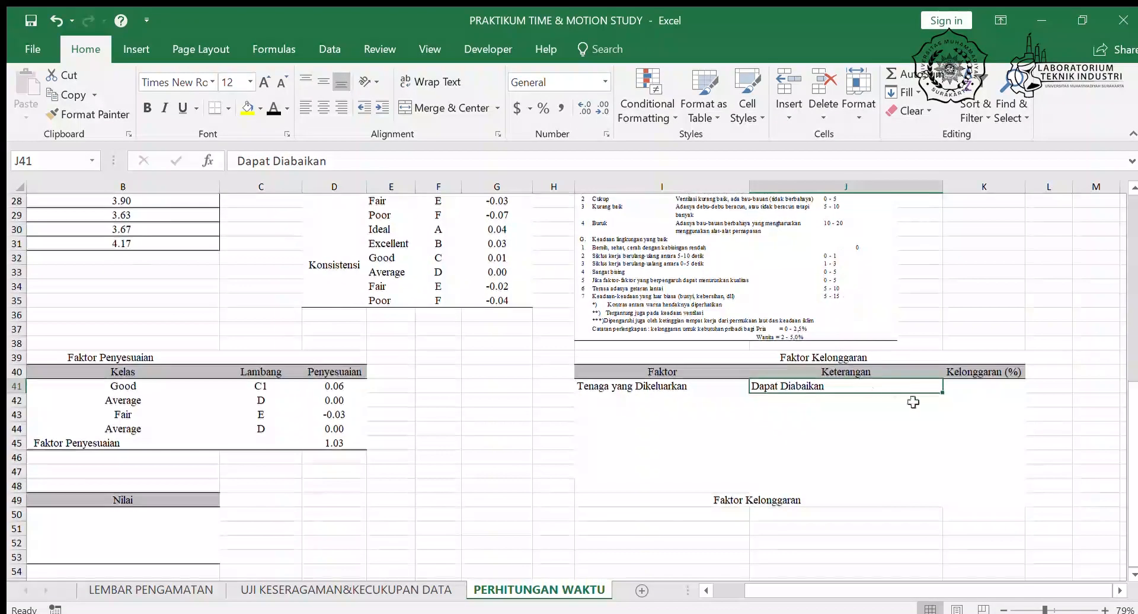
{"action": "left_click", "coordinate": [966, 383]}
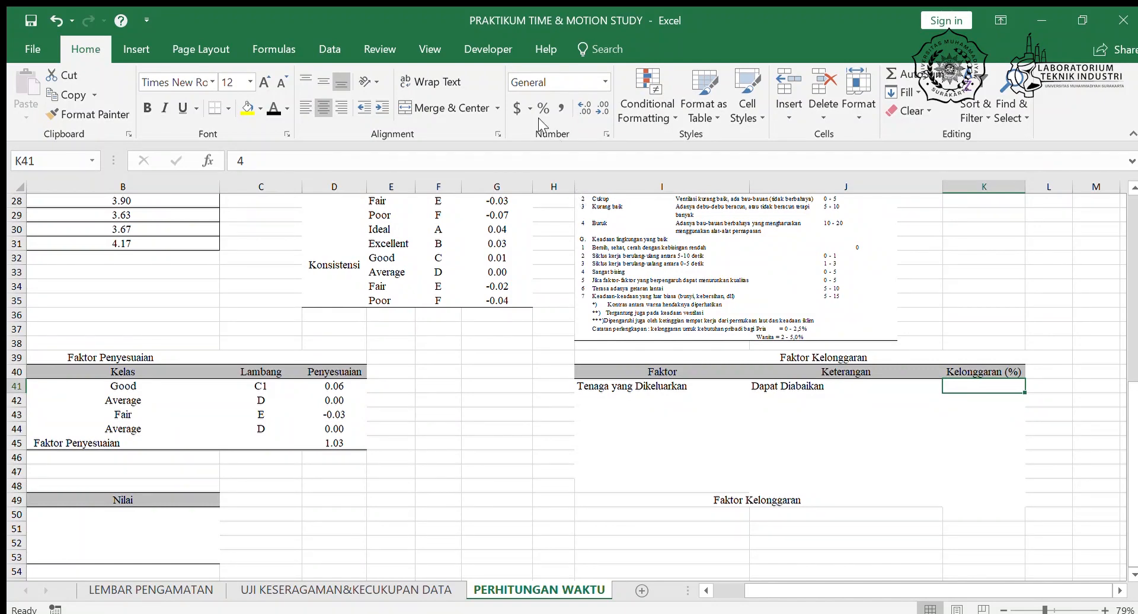
{"action": "left_click", "coordinate": [272, 111]}
{"action": "scroll", "coordinate": [991, 351], "scroll_direction": "up", "scroll_amount": 9}
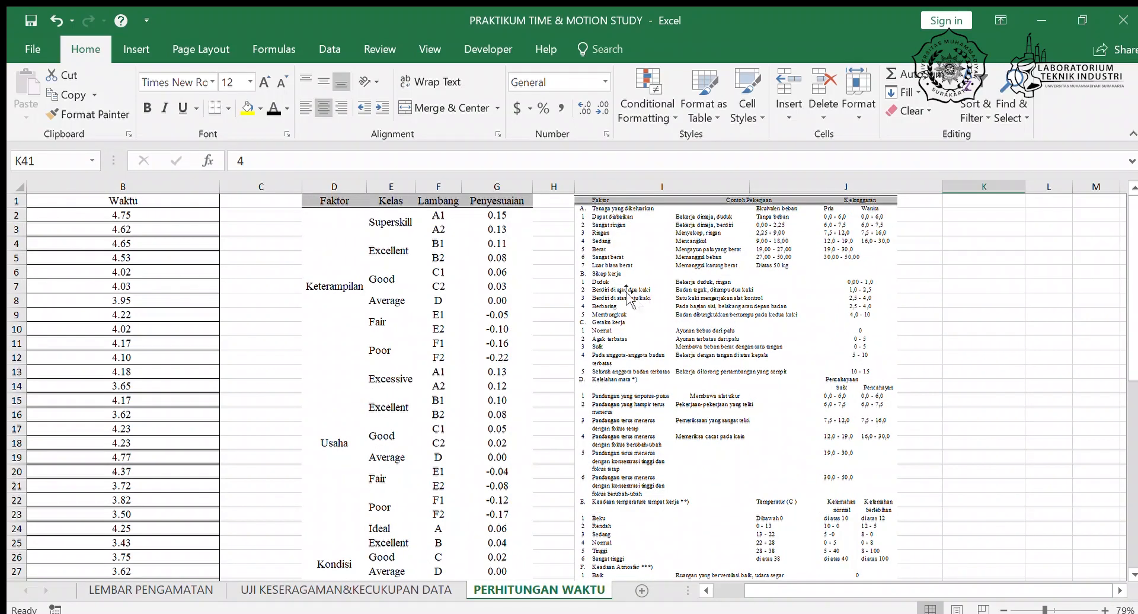
{"action": "scroll", "coordinate": [603, 287], "scroll_direction": "down", "scroll_amount": 12}
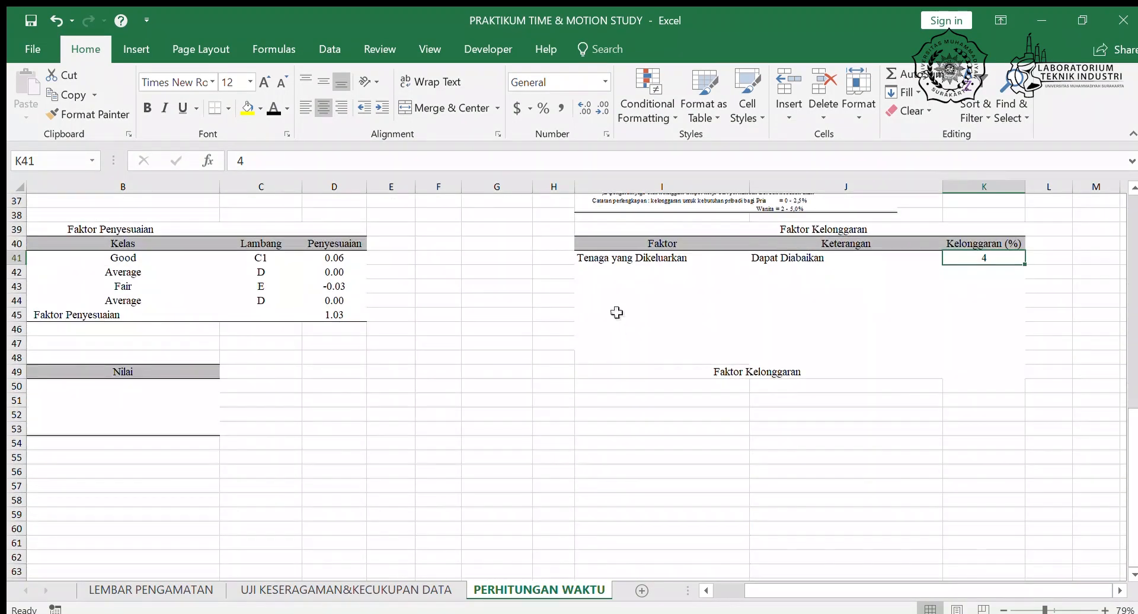
Step: Change the font colour of the hidden Sikap Kerja factor, its description and its allowance value in I42:K42 to black
{"action": "left_click", "coordinate": [605, 273]}
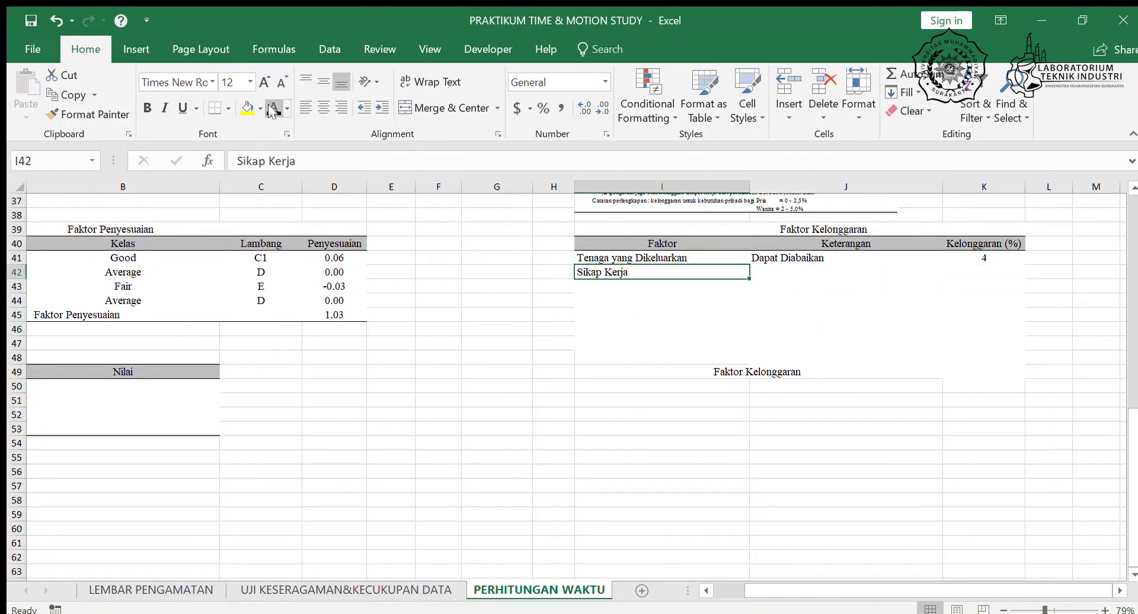
{"action": "scroll", "coordinate": [673, 377], "scroll_direction": "up", "scroll_amount": 1}
{"action": "scroll", "coordinate": [673, 378], "scroll_direction": "up", "scroll_amount": 12}
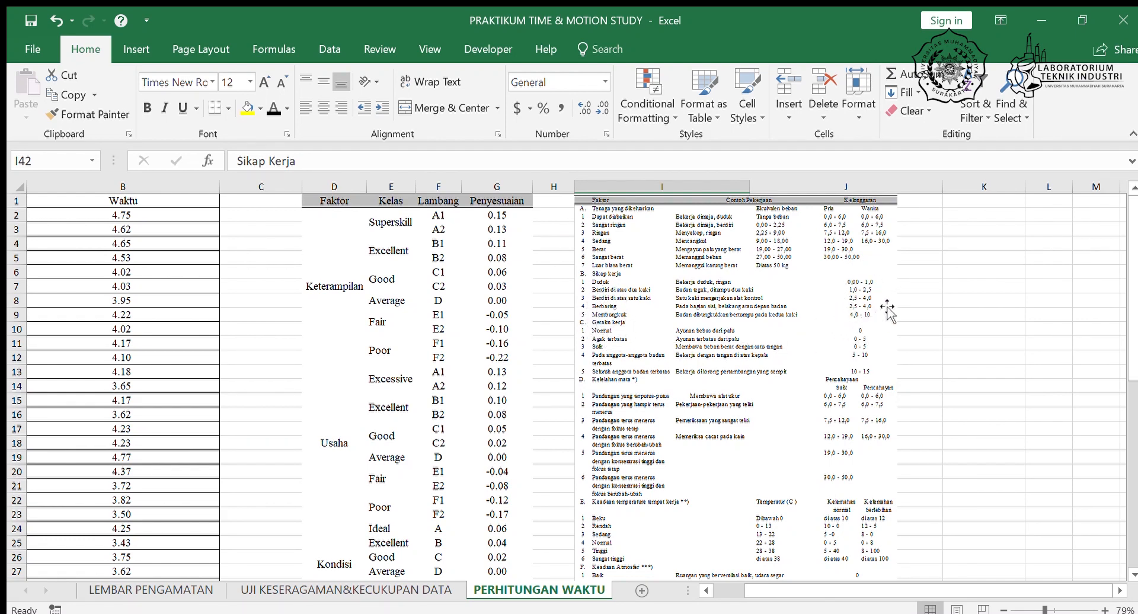
{"action": "scroll", "coordinate": [873, 303], "scroll_direction": "down", "scroll_amount": 4}
{"action": "scroll", "coordinate": [873, 303], "scroll_direction": "down", "scroll_amount": 6}
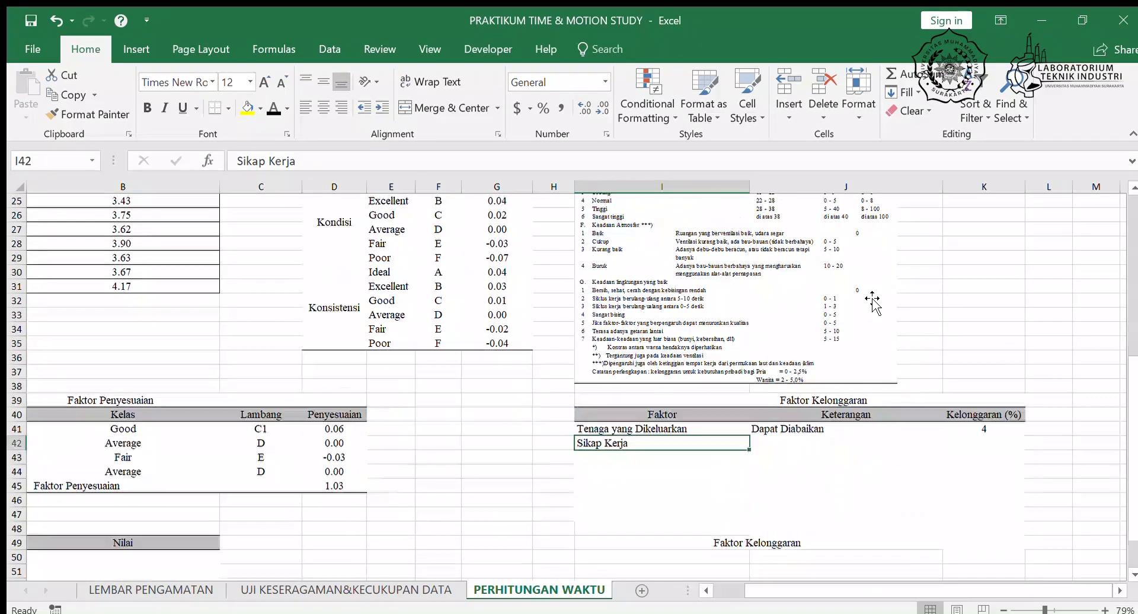
{"action": "left_click", "coordinate": [780, 358]}
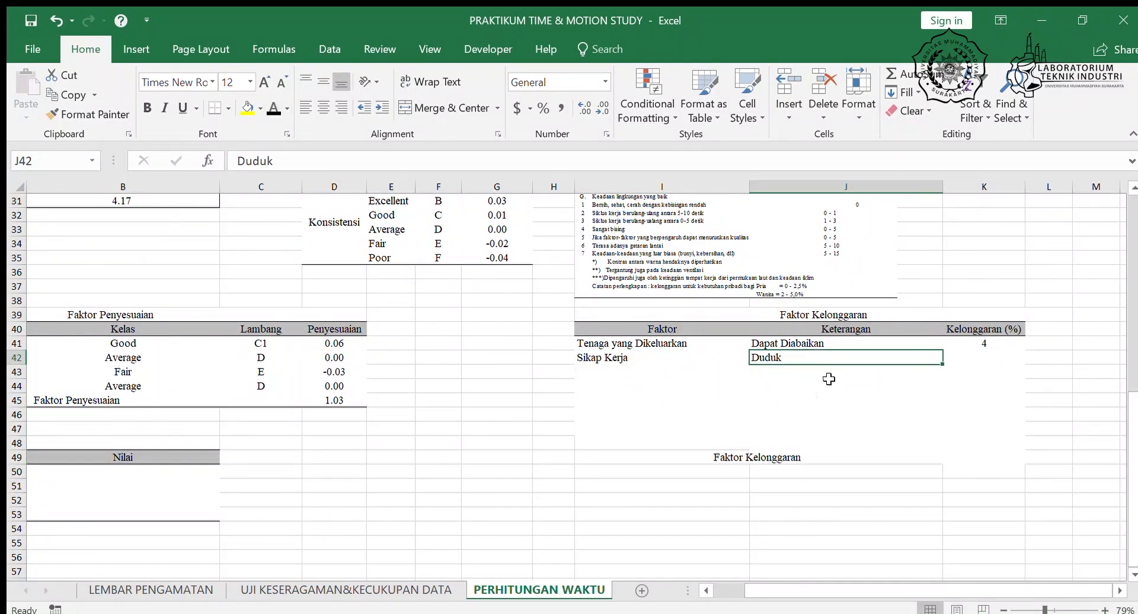
{"action": "left_click", "coordinate": [963, 360]}
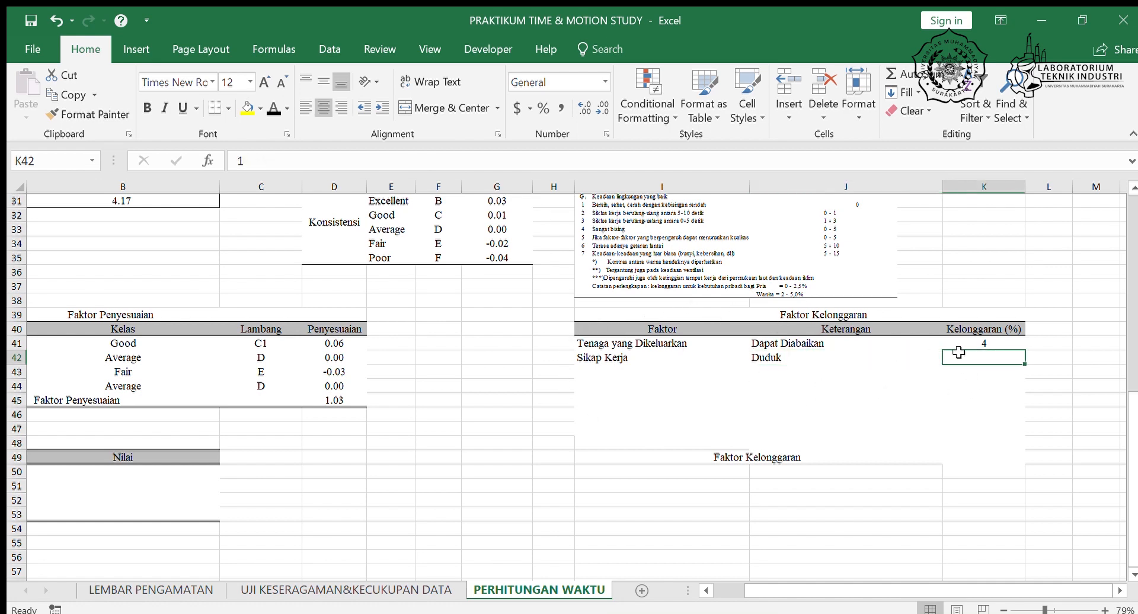
{"action": "scroll", "coordinate": [963, 360], "scroll_direction": "up", "scroll_amount": 10}
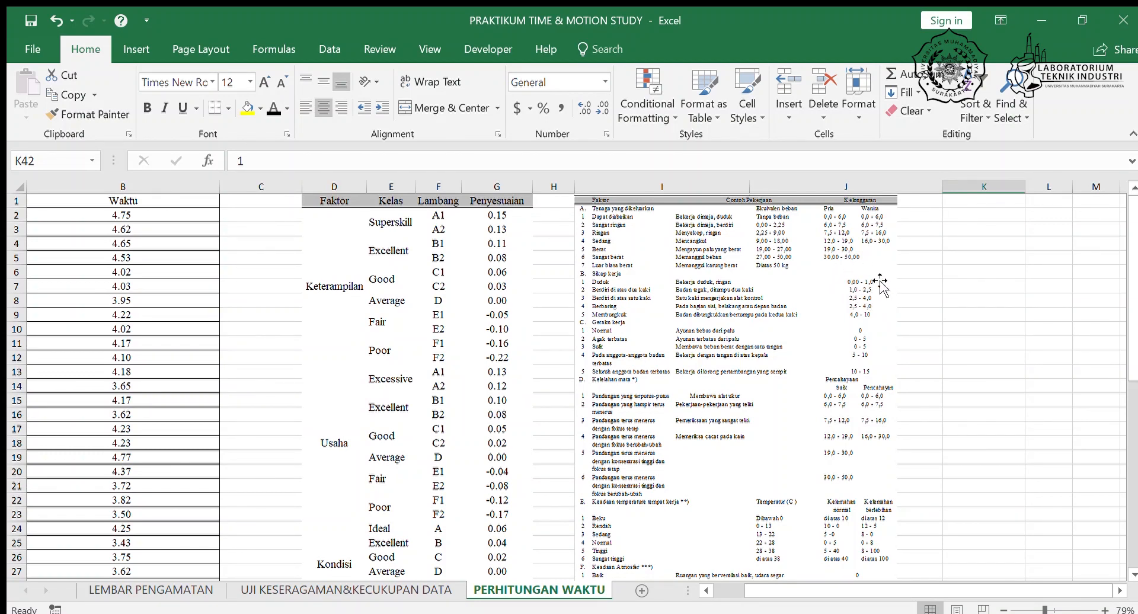
{"action": "scroll", "coordinate": [881, 296], "scroll_direction": "down", "scroll_amount": 8}
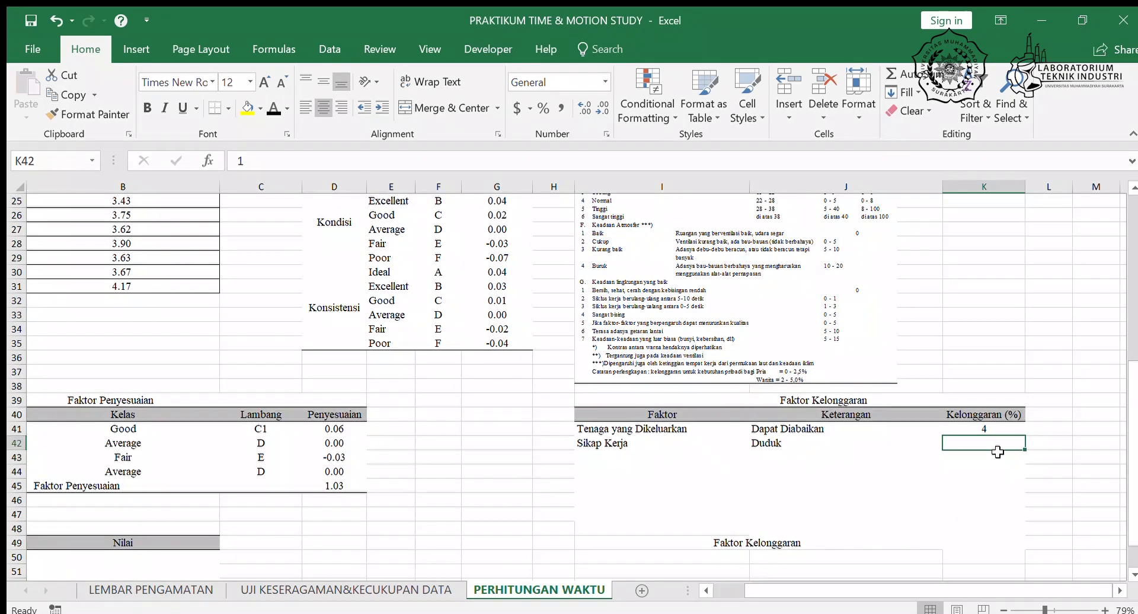
{"action": "scroll", "coordinate": [491, 367], "scroll_direction": "down", "scroll_amount": 3}
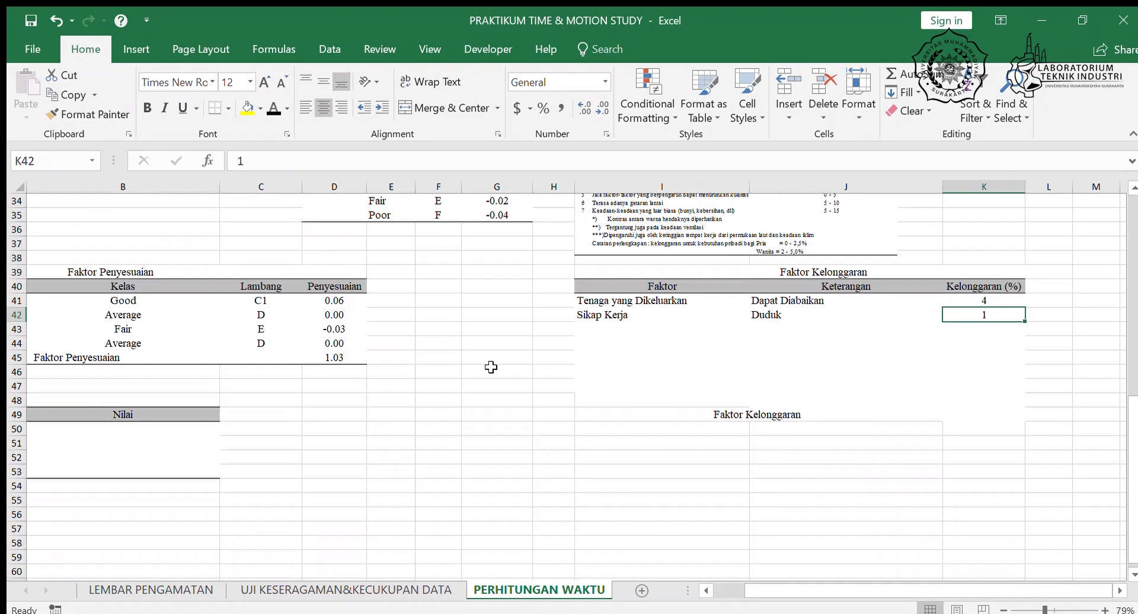
Step: Change the font colour of the remaining hidden Faktor Kelonggaran rows in I43:K48 to black and compare them with the allowance reference table
{"action": "left_click_drag", "start_coordinate": [601, 324], "coordinate": [975, 393]}
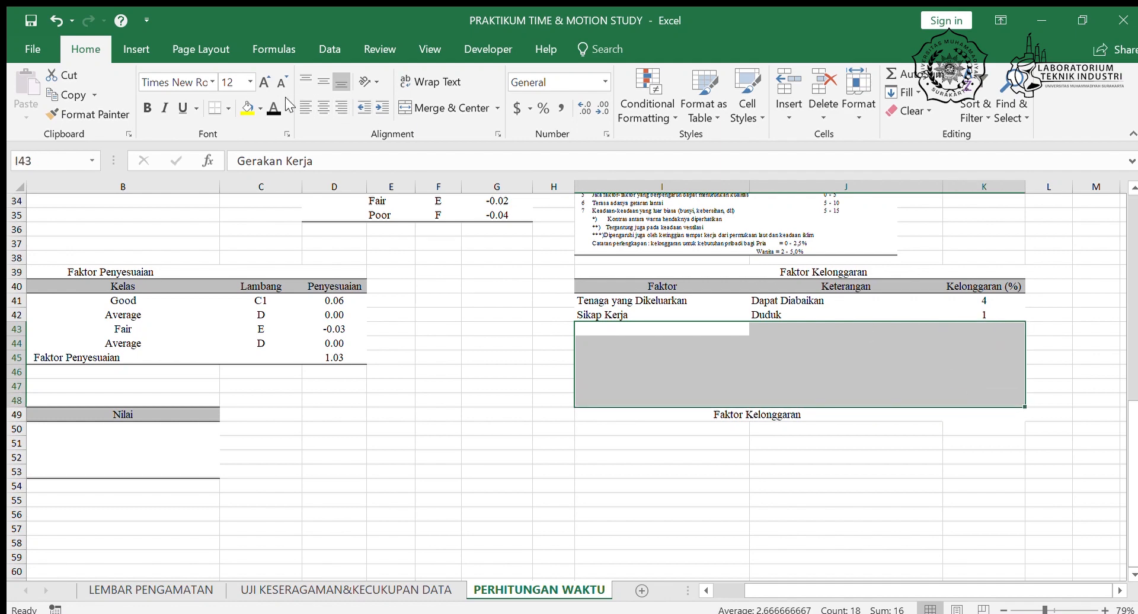
{"action": "left_click", "coordinate": [269, 109]}
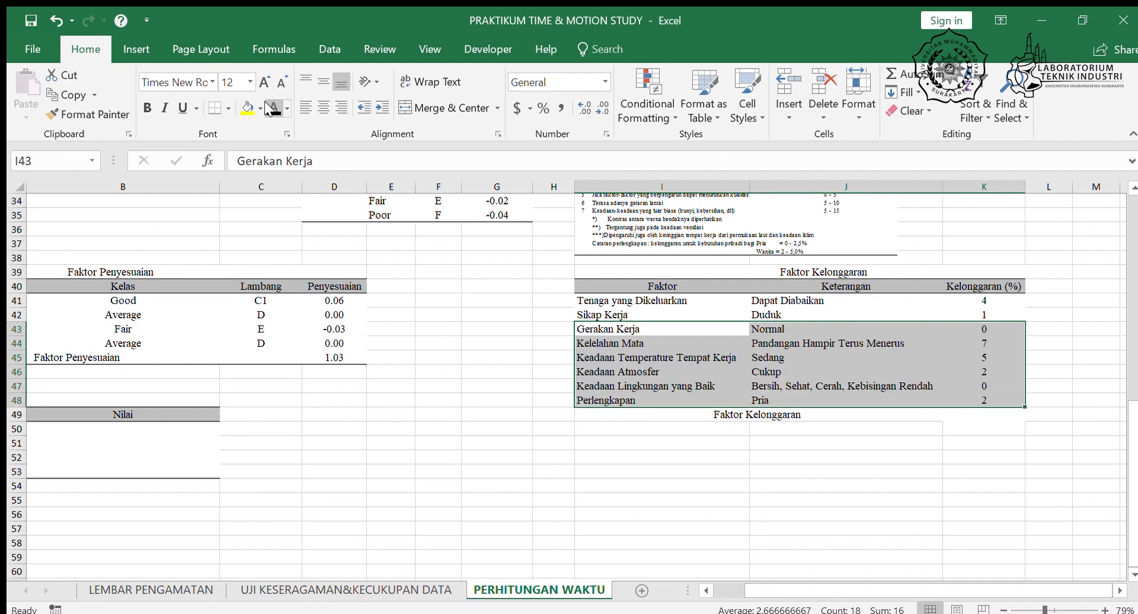
{"action": "left_click", "coordinate": [813, 354]}
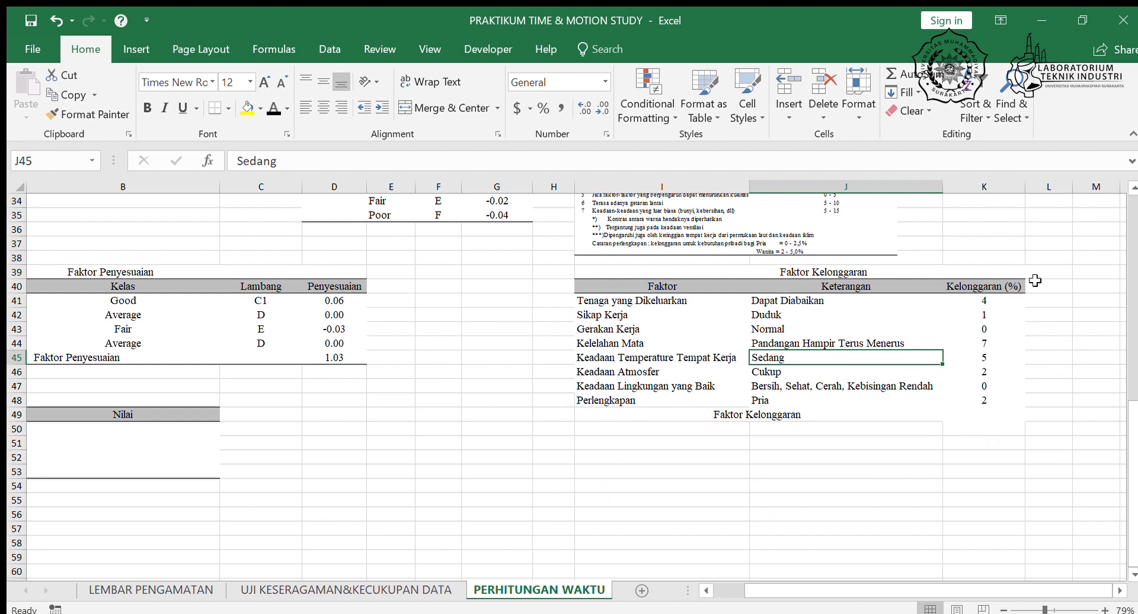
{"action": "scroll", "coordinate": [1037, 394], "scroll_direction": "up", "scroll_amount": 9}
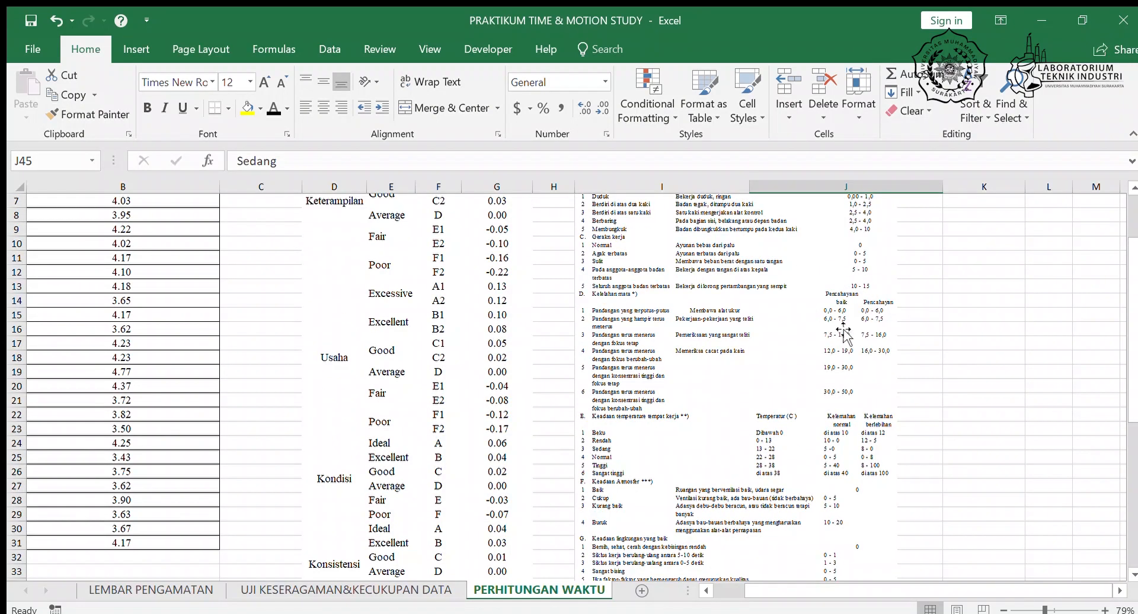
{"action": "scroll", "coordinate": [916, 331], "scroll_direction": "up", "scroll_amount": 2}
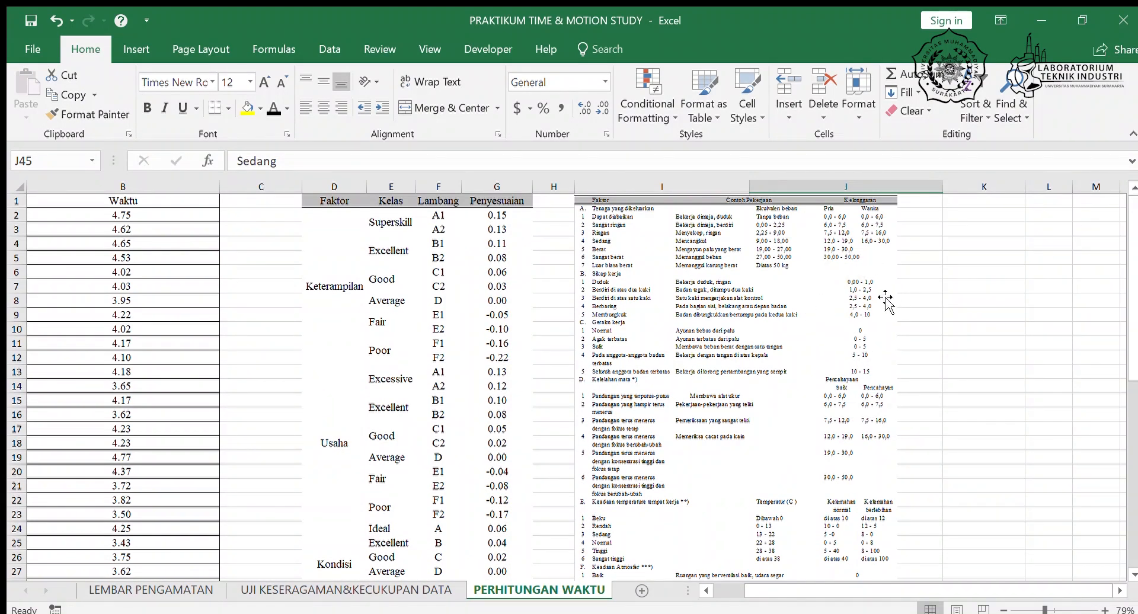
{"action": "scroll", "coordinate": [859, 332], "scroll_direction": "down", "scroll_amount": 11}
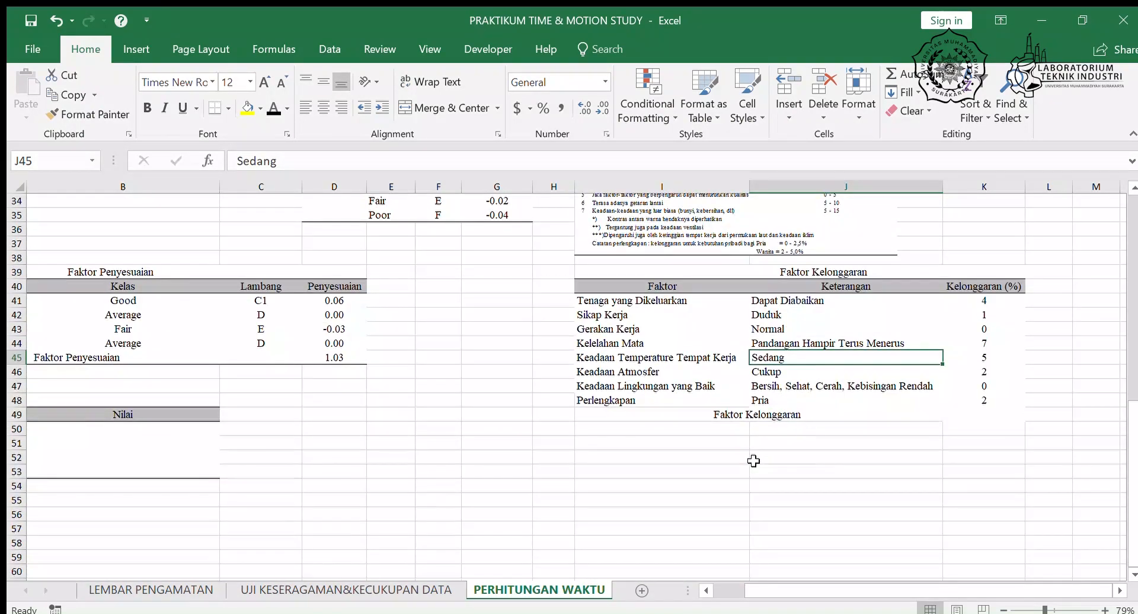
Step: Calculate the total Faktor Kelonggaran in K49 with a SUM formula over the Kelonggaran (%) values above it
{"action": "left_click", "coordinate": [972, 414]}
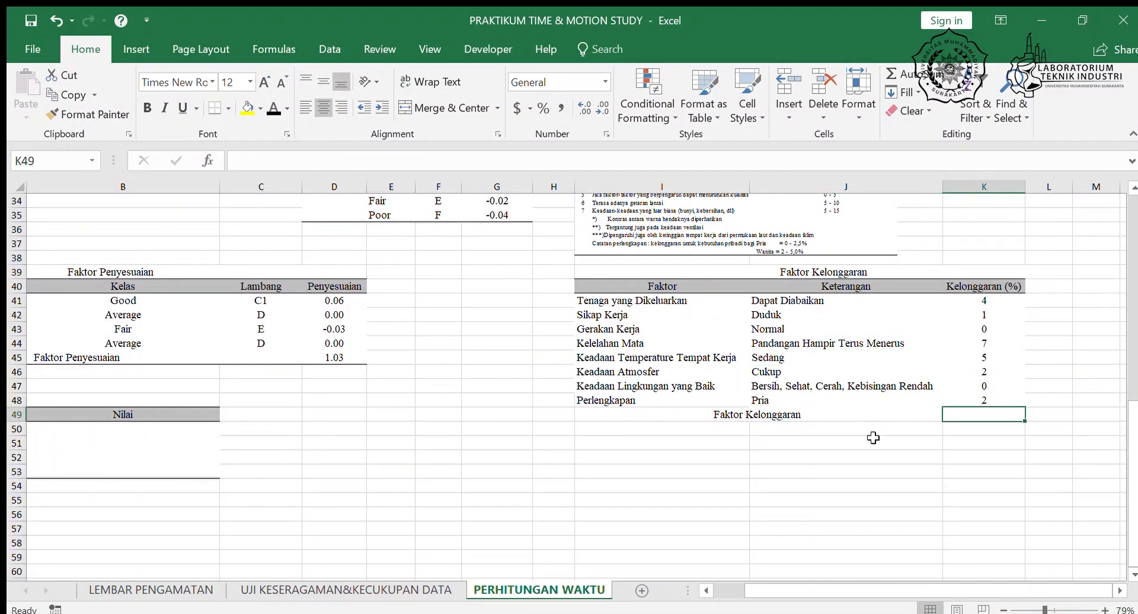
{"action": "type", "text": "="}
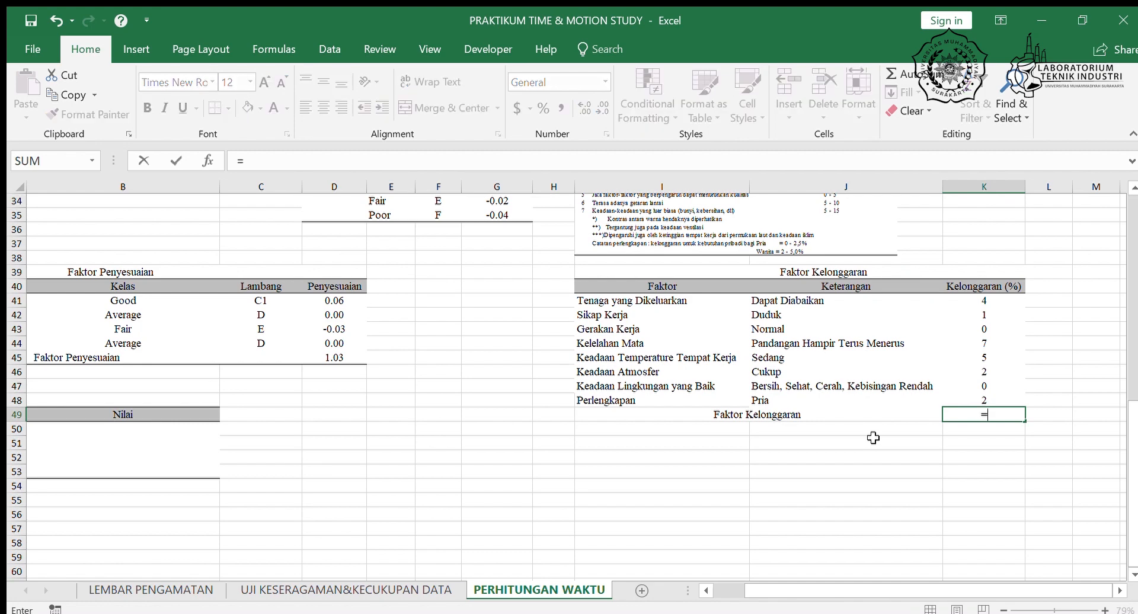
{"action": "type", "text": "SUM("}
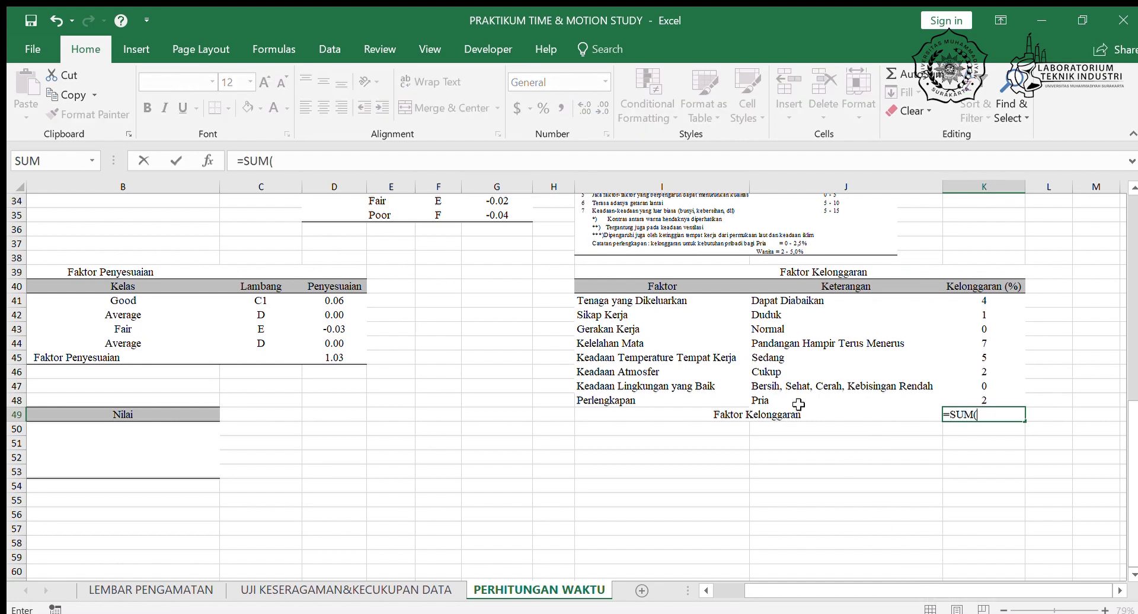
{"action": "key", "text": "Up"}
{"action": "key", "text": "shift+Up"}
{"action": "key", "text": "shift+Up"}
{"action": "key", "text": "shift+Up"}
{"action": "key", "text": "shift+Up"}
{"action": "key", "text": "shift+Up"}
{"action": "key", "text": "shift+Up"}
{"action": "key", "text": "shift+Up"}
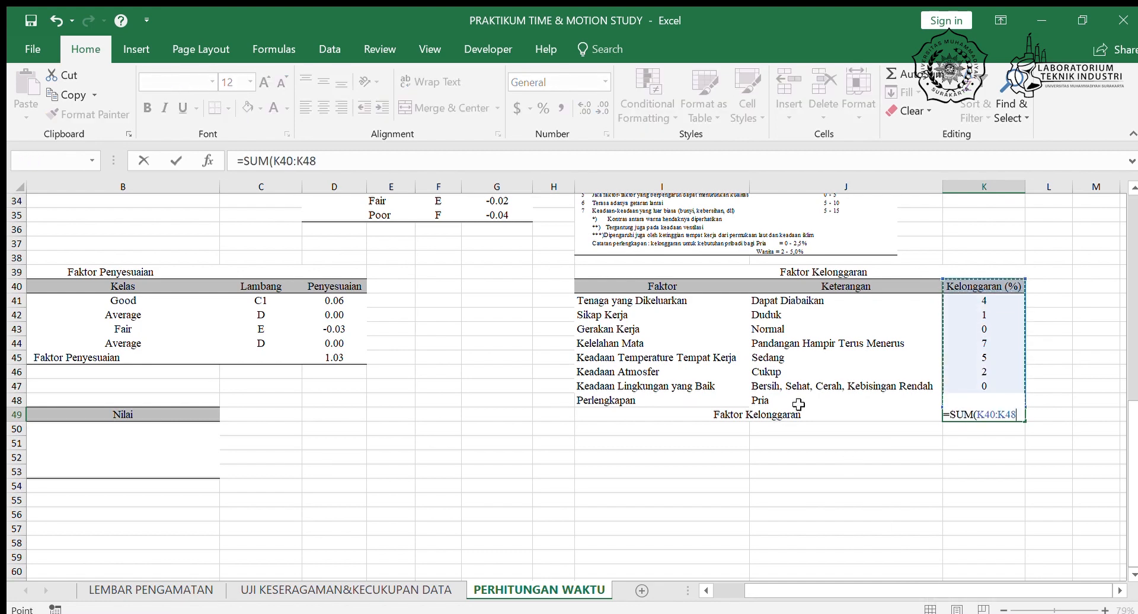
{"action": "key", "text": "Return"}
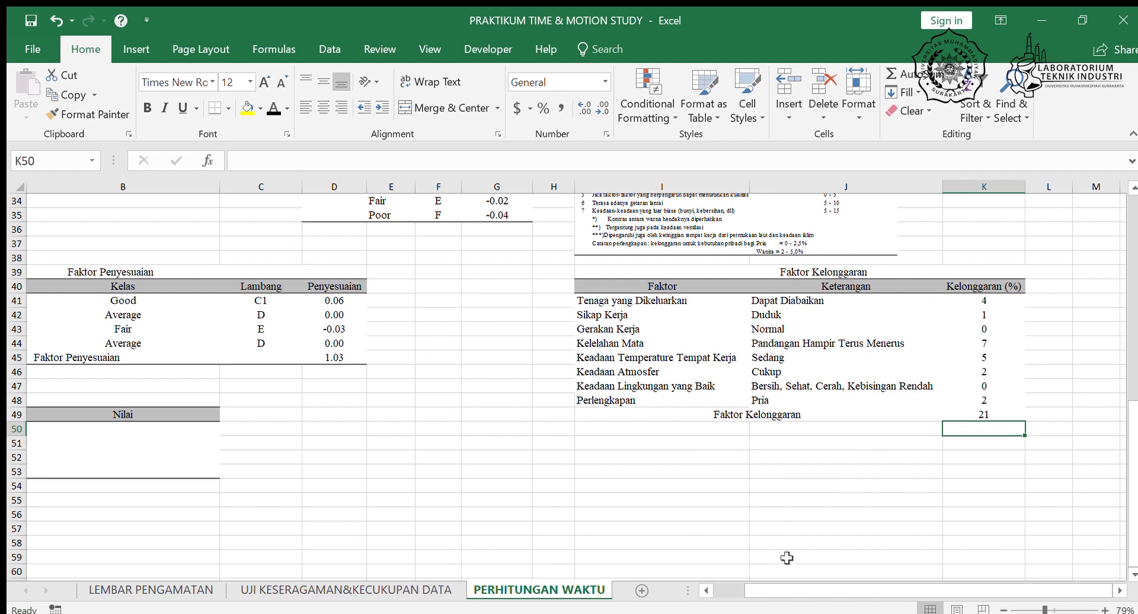
Step: Calculate the Jumlah of all Waktu observations in B50 with the formula =SUM(B2:B31)
{"action": "left_click_drag", "start_coordinate": [799, 587], "coordinate": [708, 579]}
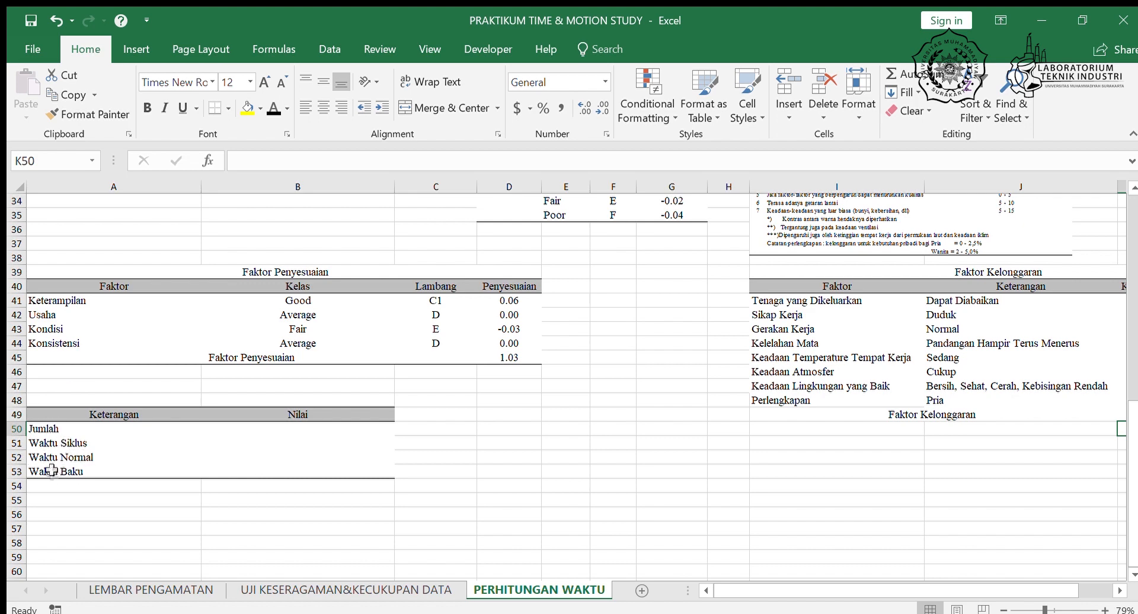
{"action": "left_click", "coordinate": [270, 427]}
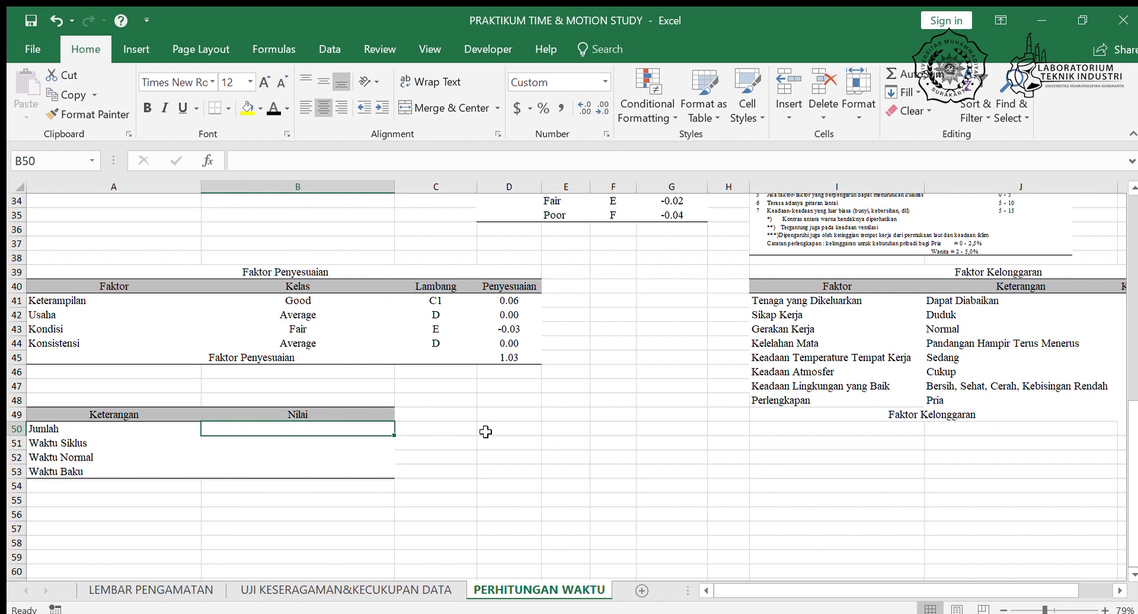
{"action": "type", "text": "="}
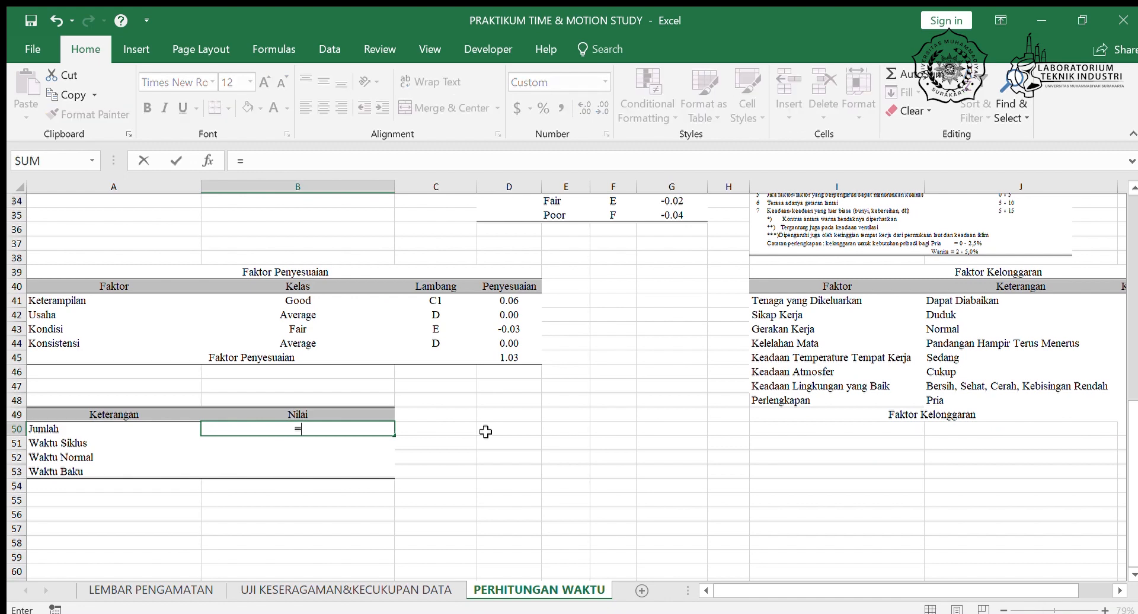
{"action": "type", "text": "SUM("}
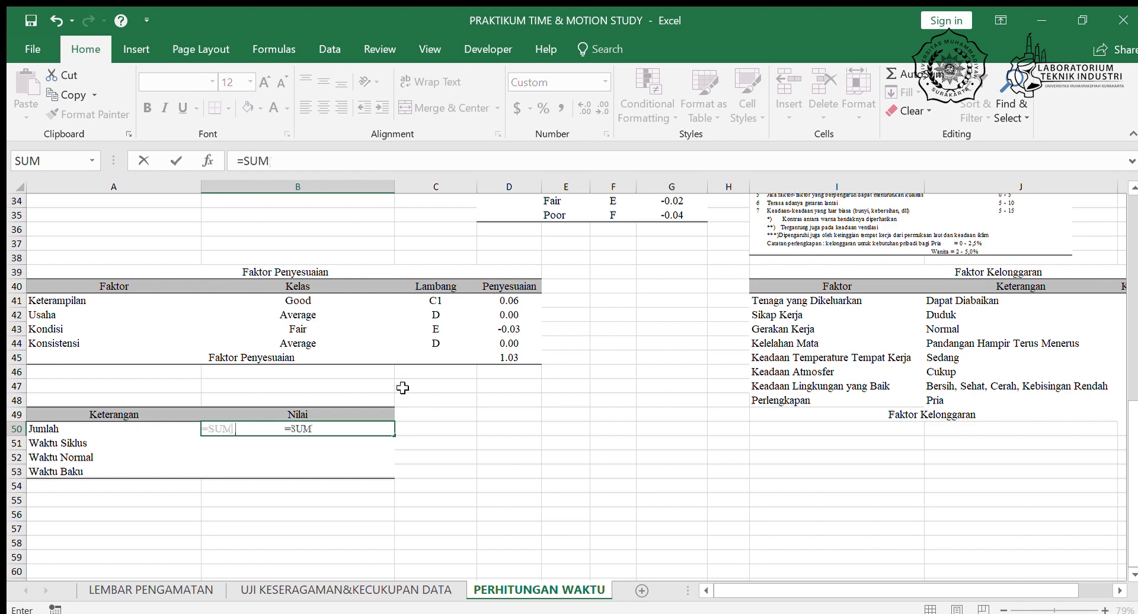
{"action": "scroll", "coordinate": [402, 388], "scroll_direction": "up", "scroll_amount": 1}
{"action": "scroll", "coordinate": [403, 387], "scroll_direction": "up", "scroll_amount": 3}
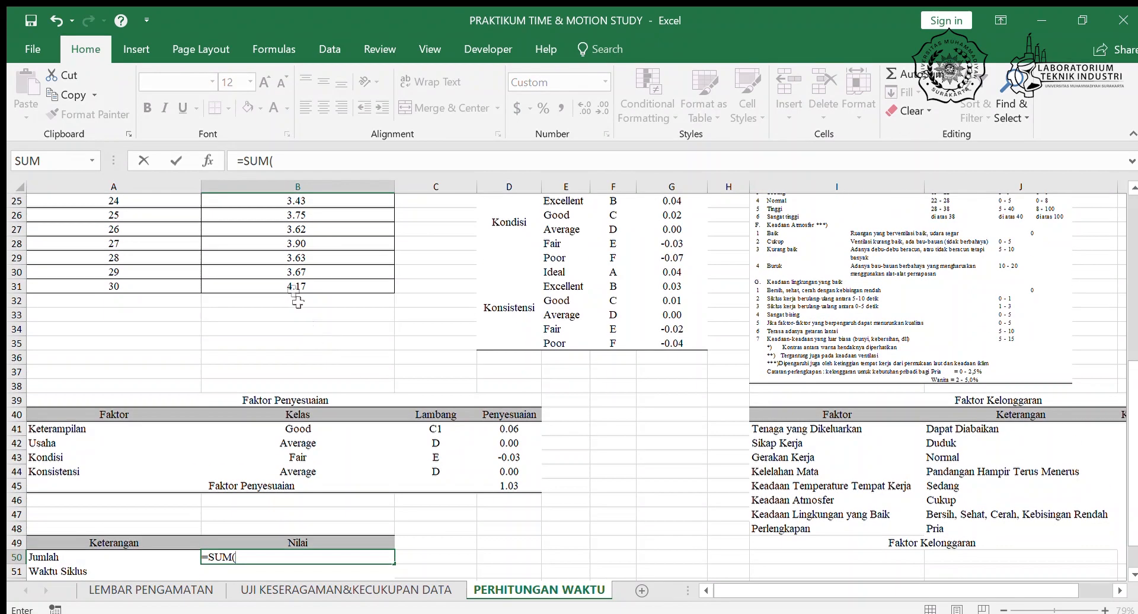
{"action": "scroll", "coordinate": [296, 286], "scroll_direction": "up", "scroll_amount": 8}
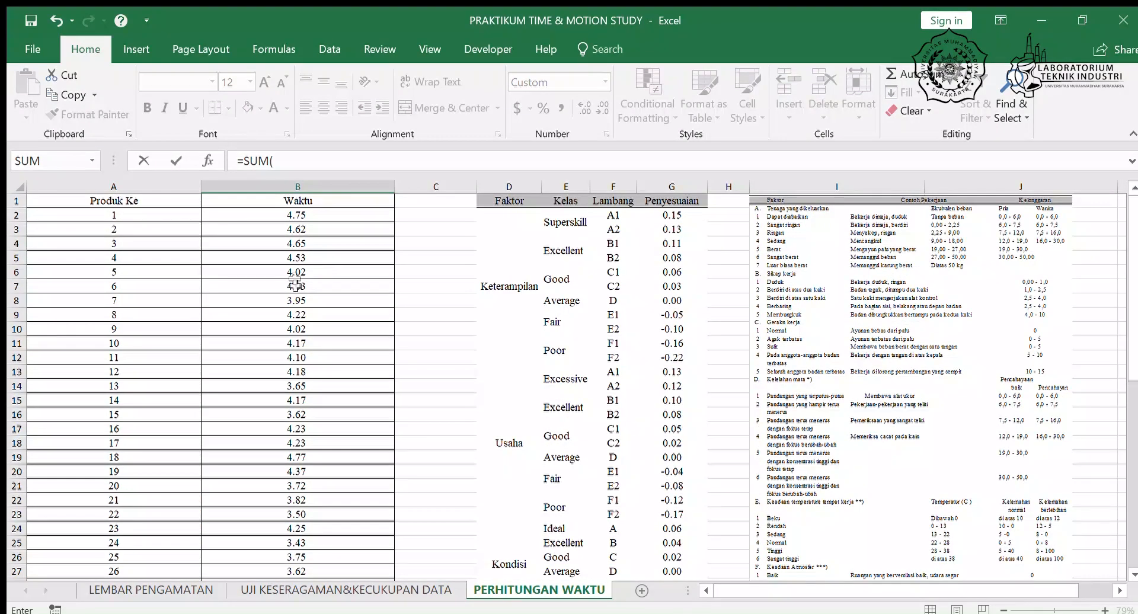
{"action": "left_click", "coordinate": [301, 216]}
{"action": "key", "text": "ctrl+shift+Down"}
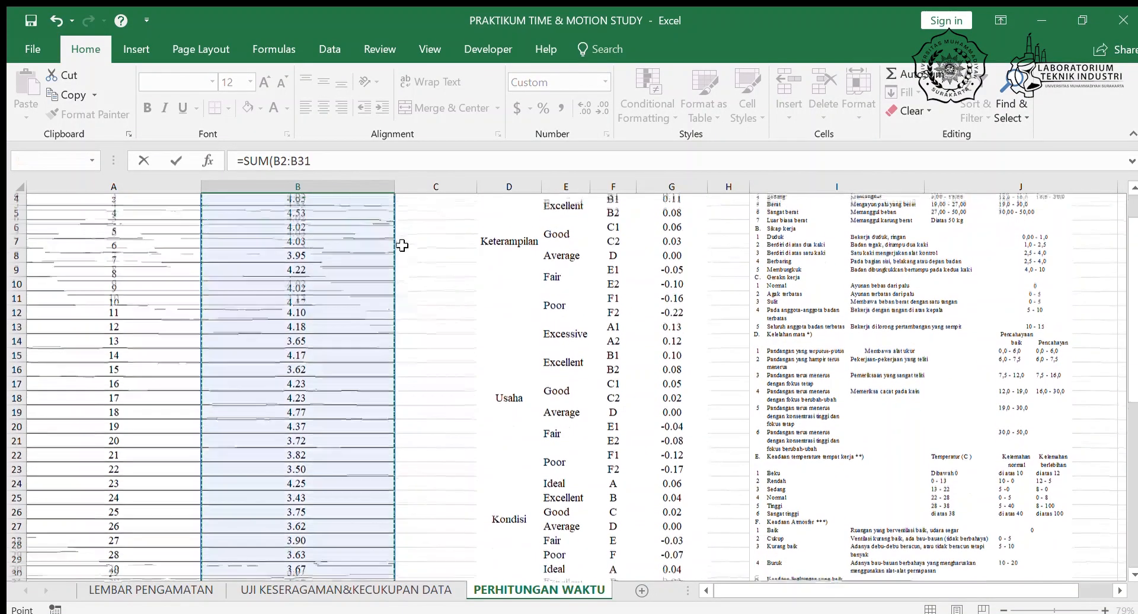
{"action": "key", "text": "Return"}
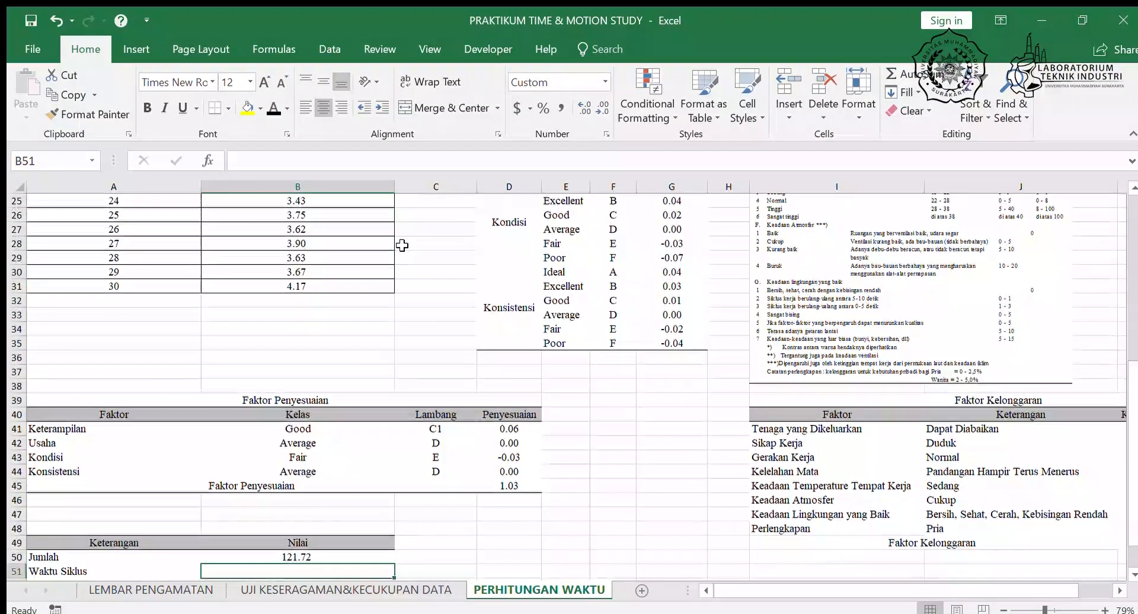
{"action": "scroll", "coordinate": [354, 331], "scroll_direction": "down", "scroll_amount": 2}
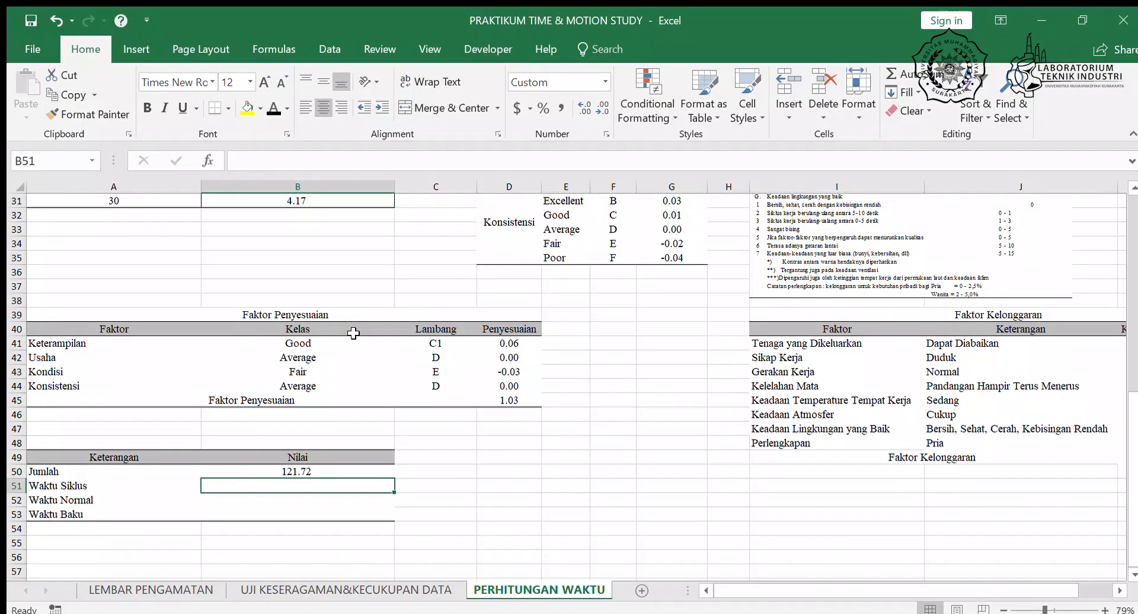
Step: Calculate the Waktu Siklus in B51 as the average of all Waktu observations with the formula =AVERAGE(B2:B31)
{"action": "type", "text": "="}
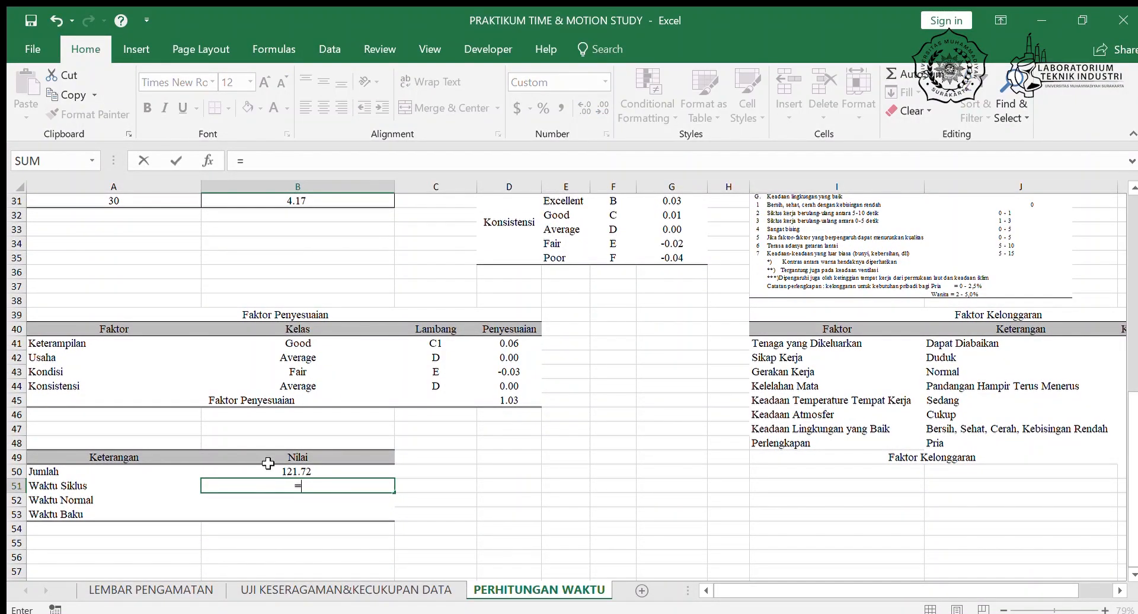
{"action": "type", "text": "AVR"}
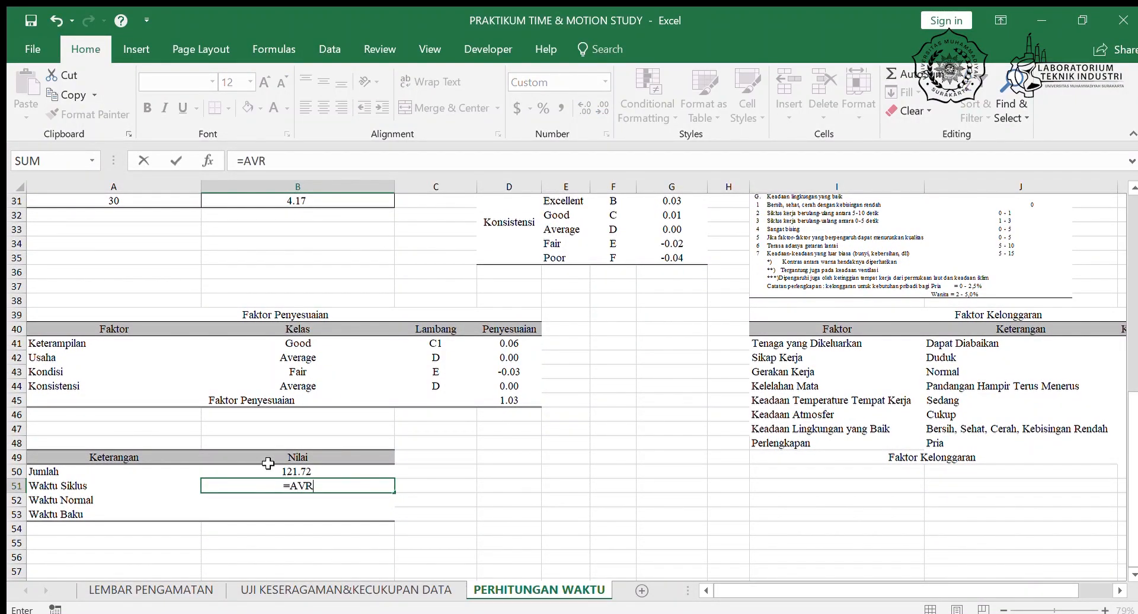
{"action": "key", "text": "BackSpace"}
{"action": "type", "text": "ERAGE("}
{"action": "scroll", "coordinate": [325, 349], "scroll_direction": "up", "scroll_amount": 10}
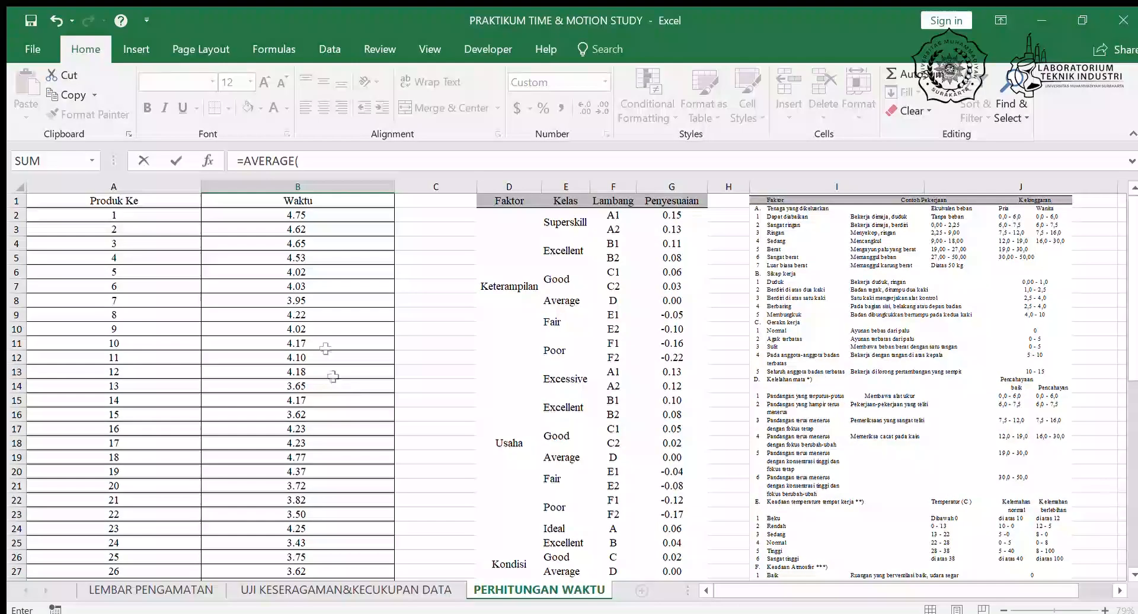
{"action": "left_click", "coordinate": [307, 210]}
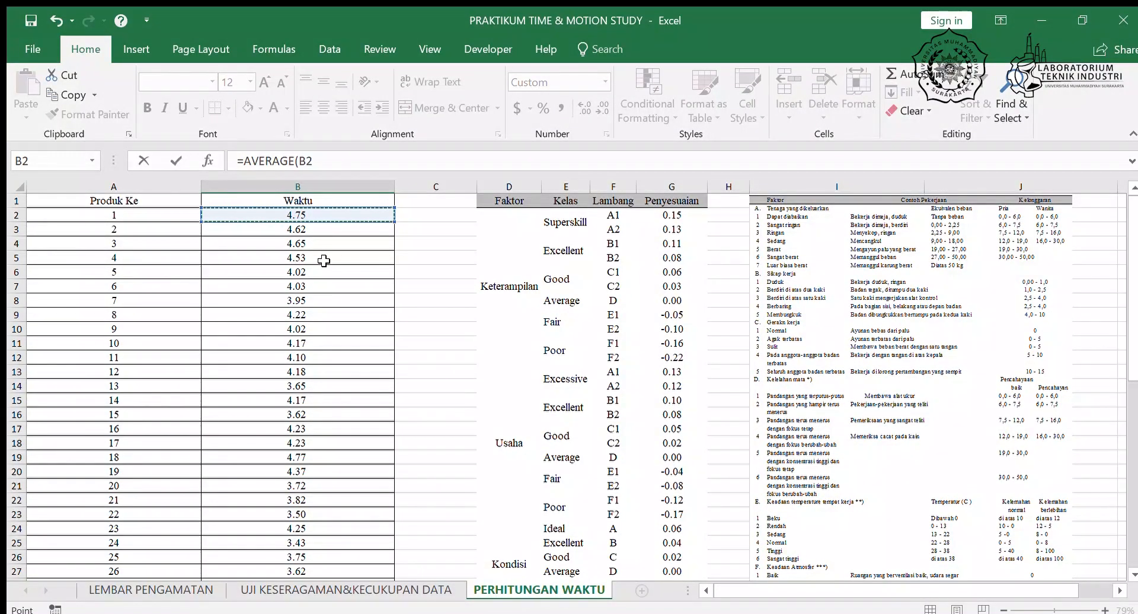
{"action": "key", "text": "ctrl+shift+Down"}
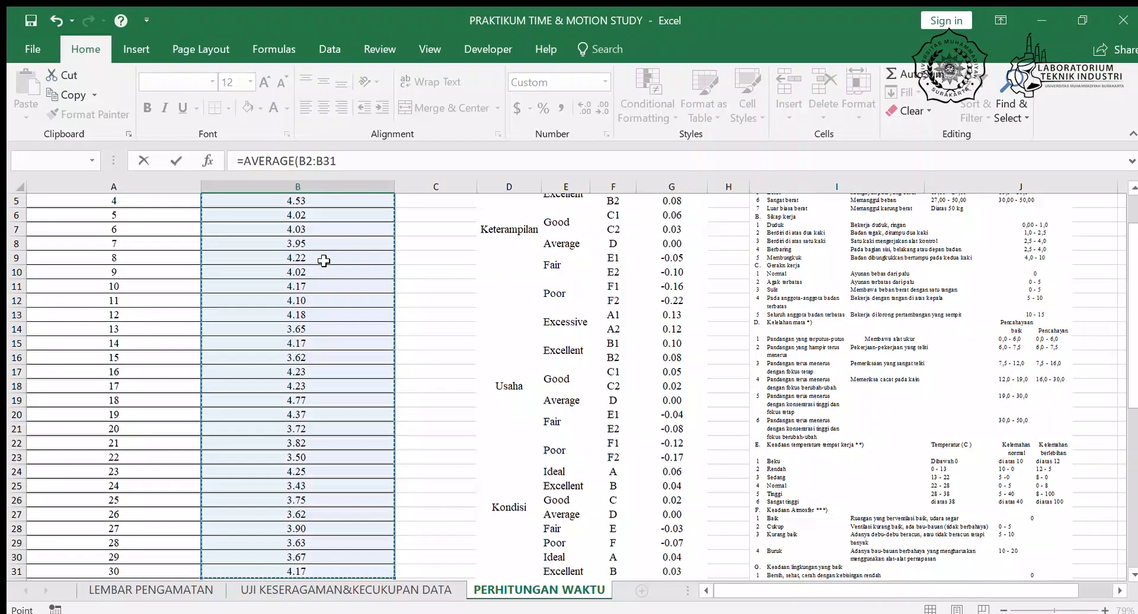
{"action": "key", "text": "Return"}
Step: Calculate the Waktu Normal in B52 with the formula =B51*D45 and check it against the Faktor Penyesuaian formula
{"action": "scroll", "coordinate": [324, 260], "scroll_direction": "down", "scroll_amount": 3}
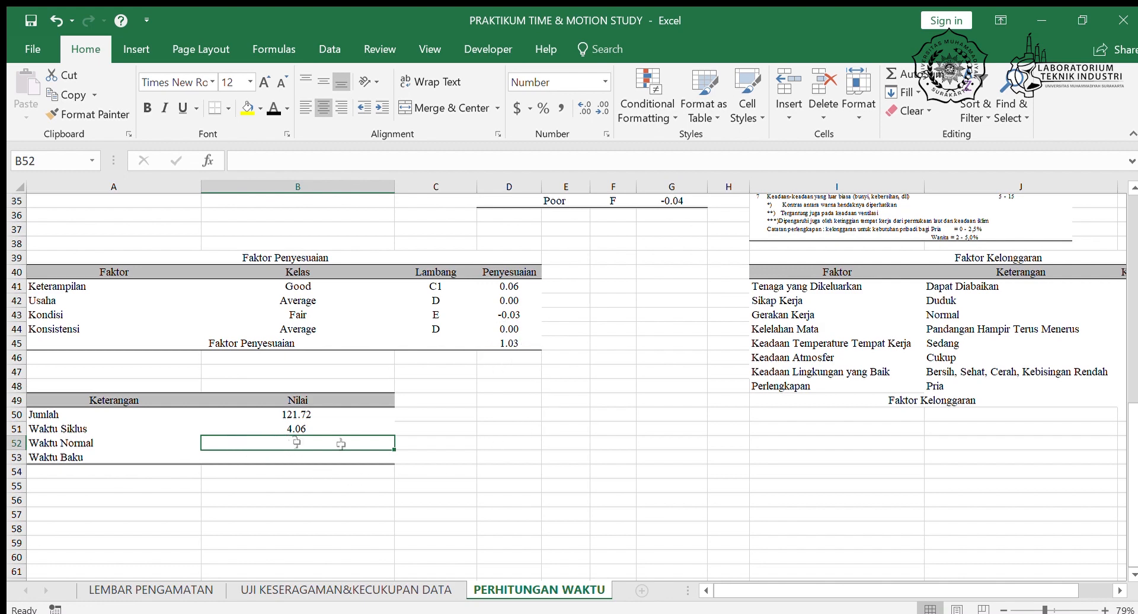
{"action": "type", "text": "="}
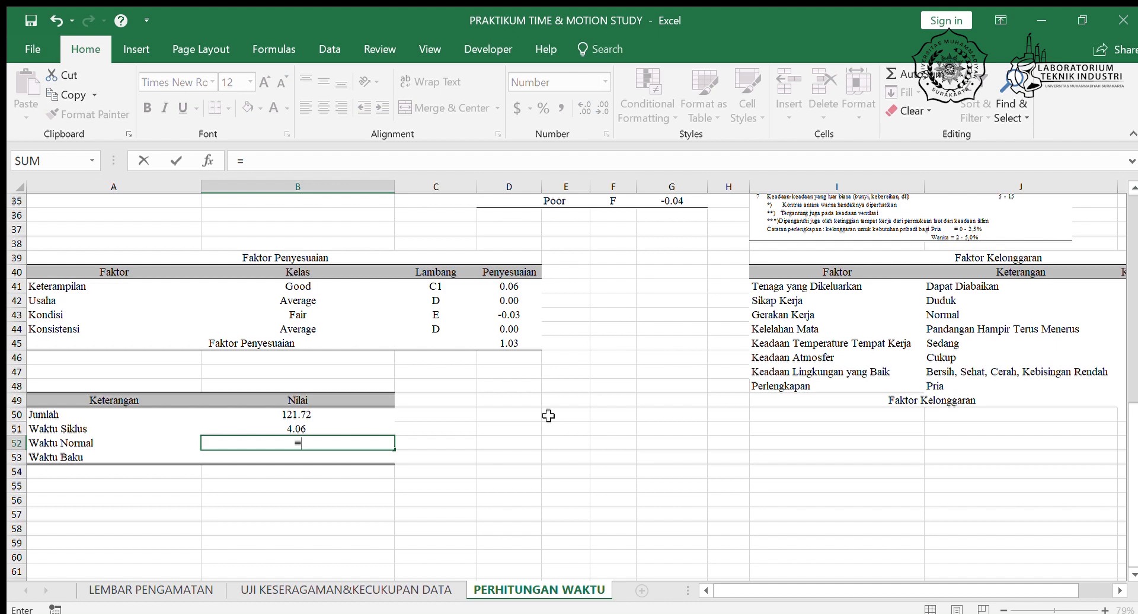
{"action": "key", "text": "Up"}
{"action": "type", "text": "*"}
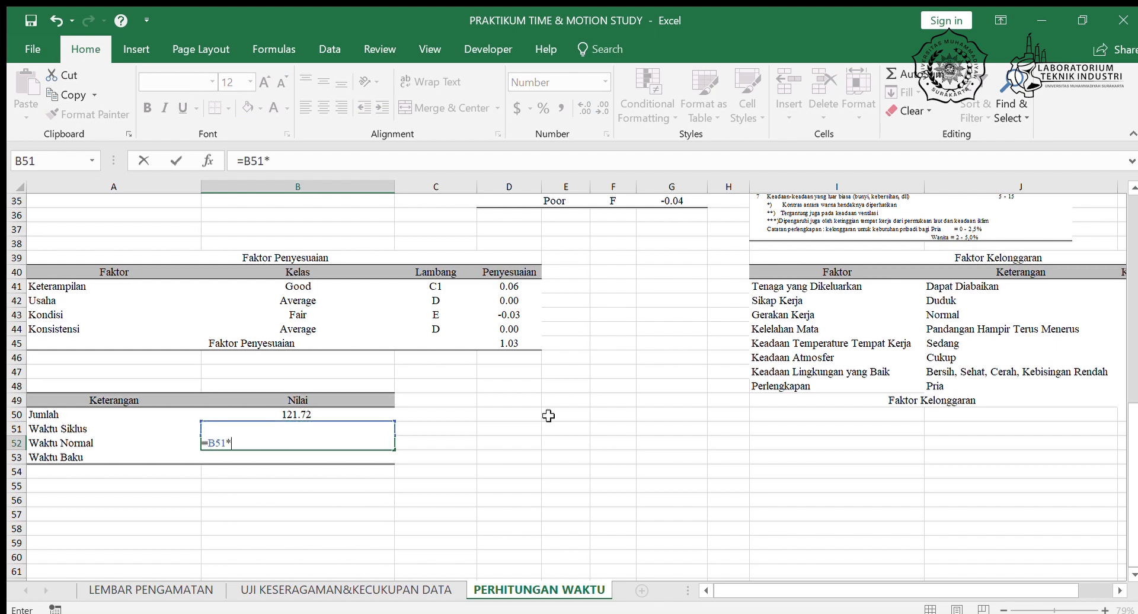
{"action": "left_click", "coordinate": [508, 342]}
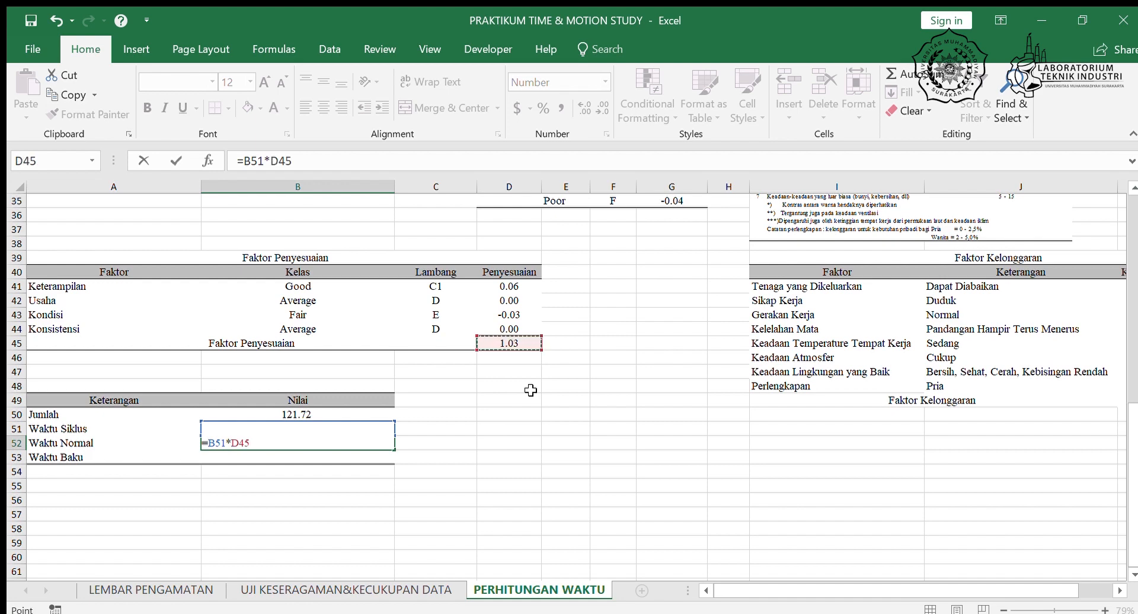
{"action": "key", "text": "Return"}
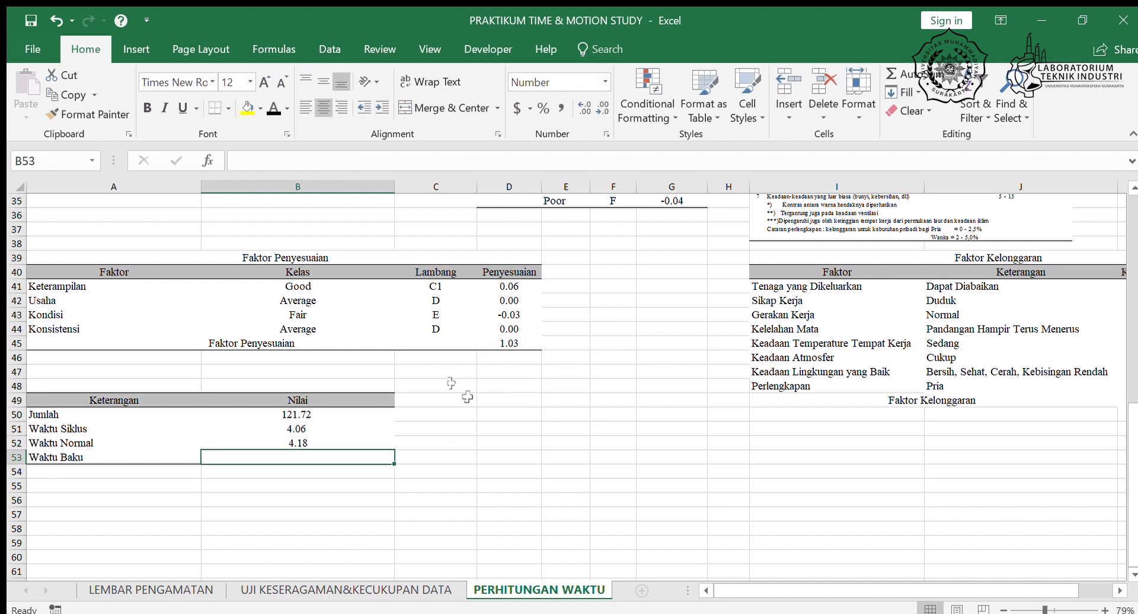
{"action": "left_click", "coordinate": [513, 347]}
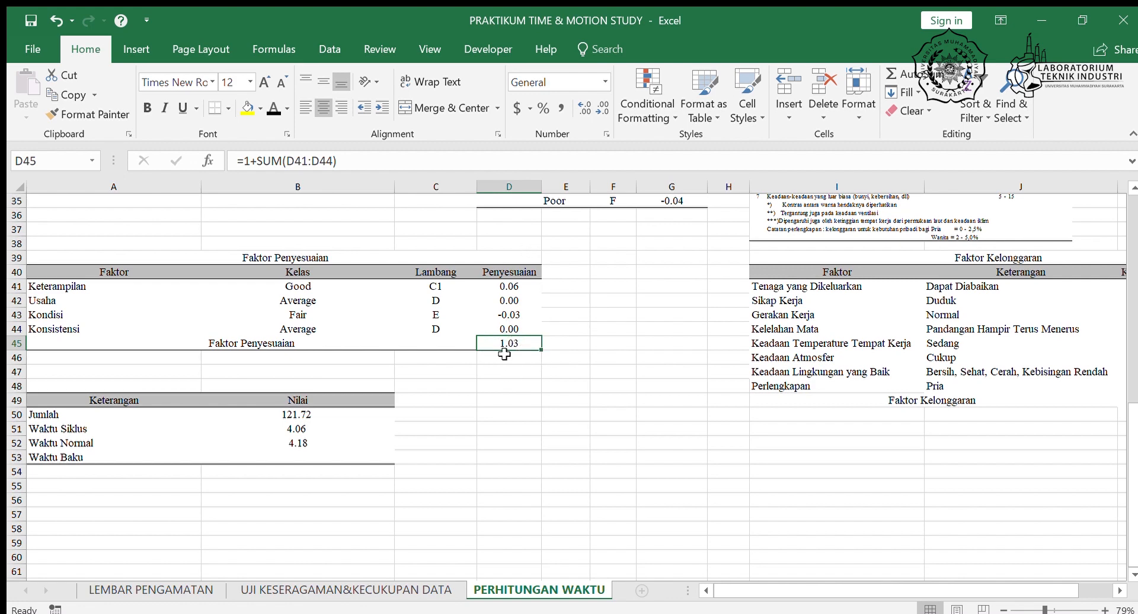
{"action": "left_click", "coordinate": [327, 440]}
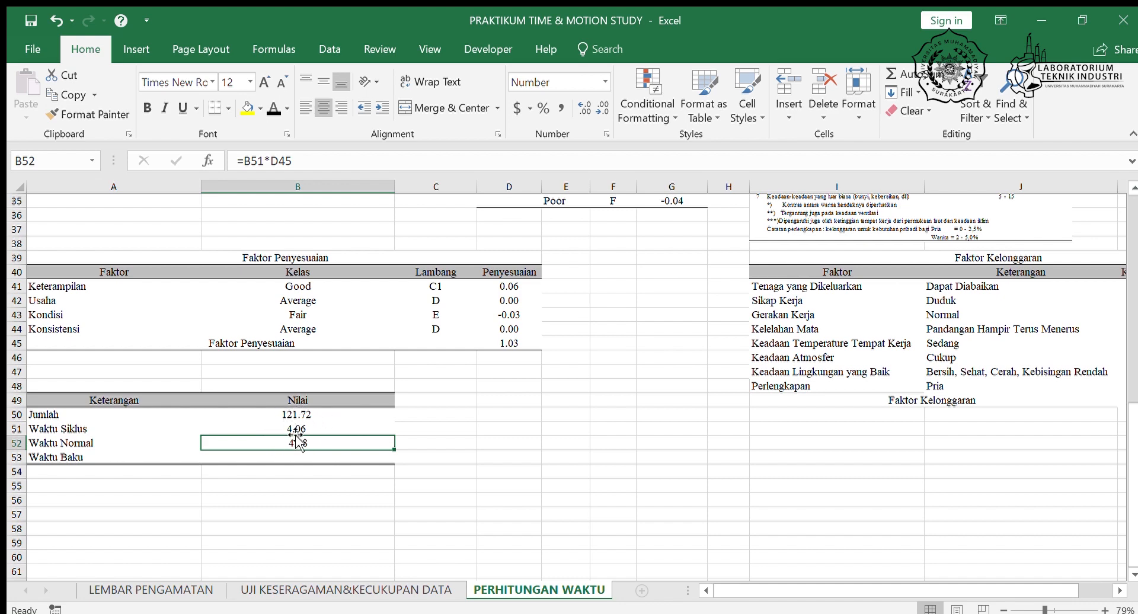
{"action": "left_click", "coordinate": [511, 347]}
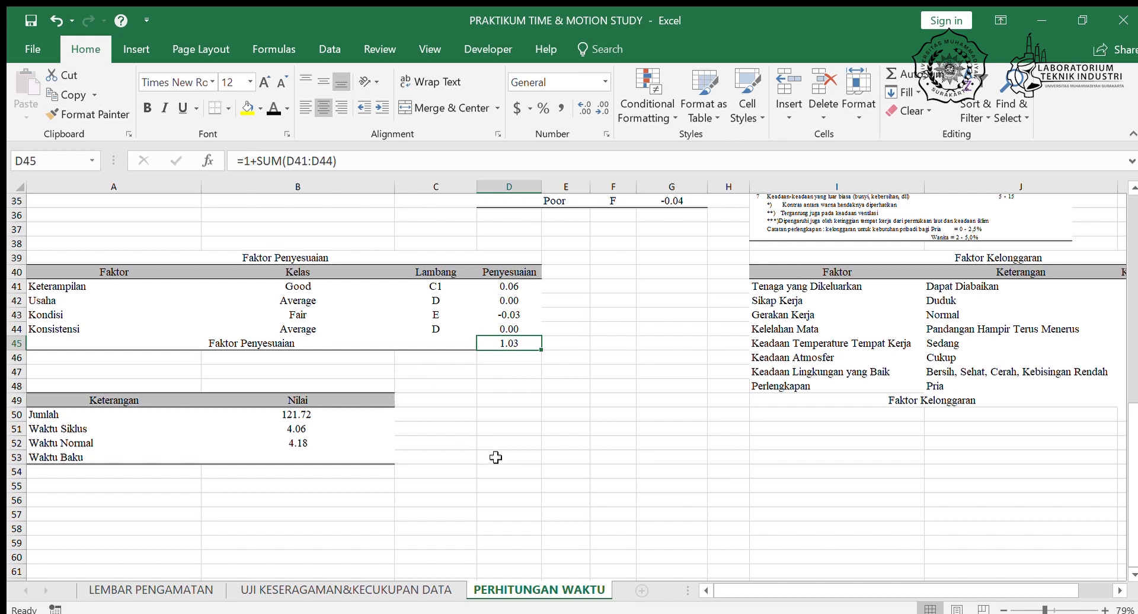
Step: Enter the Waktu Baku formula =B52(100%/(100%-K49%)) in B53, taking the total Faktor Kelonggaran from K49
{"action": "left_click", "coordinate": [338, 454]}
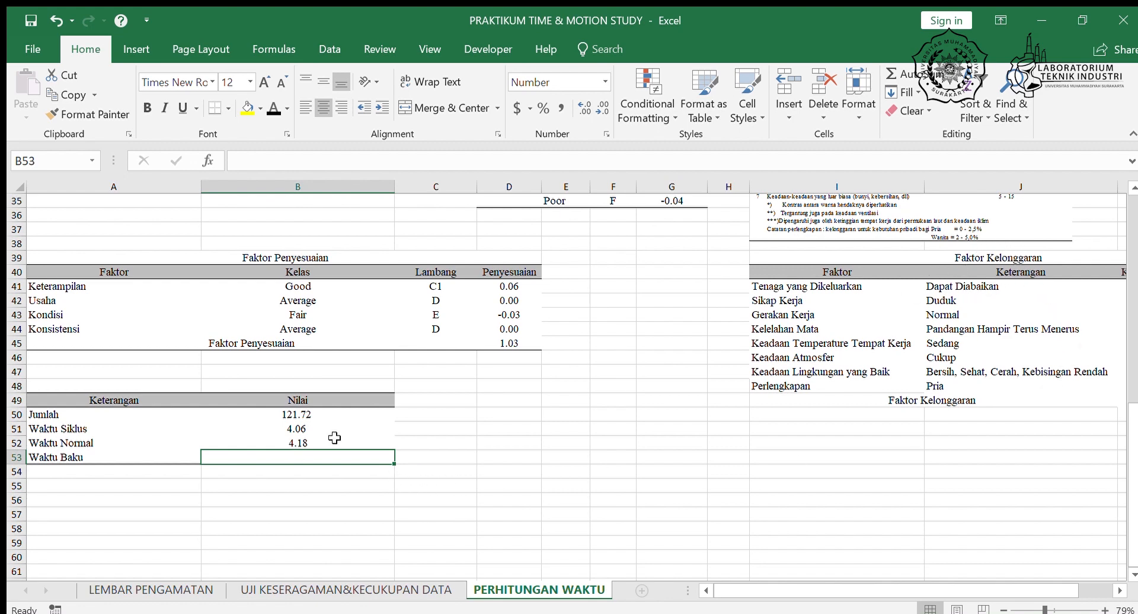
{"action": "type", "text": "="}
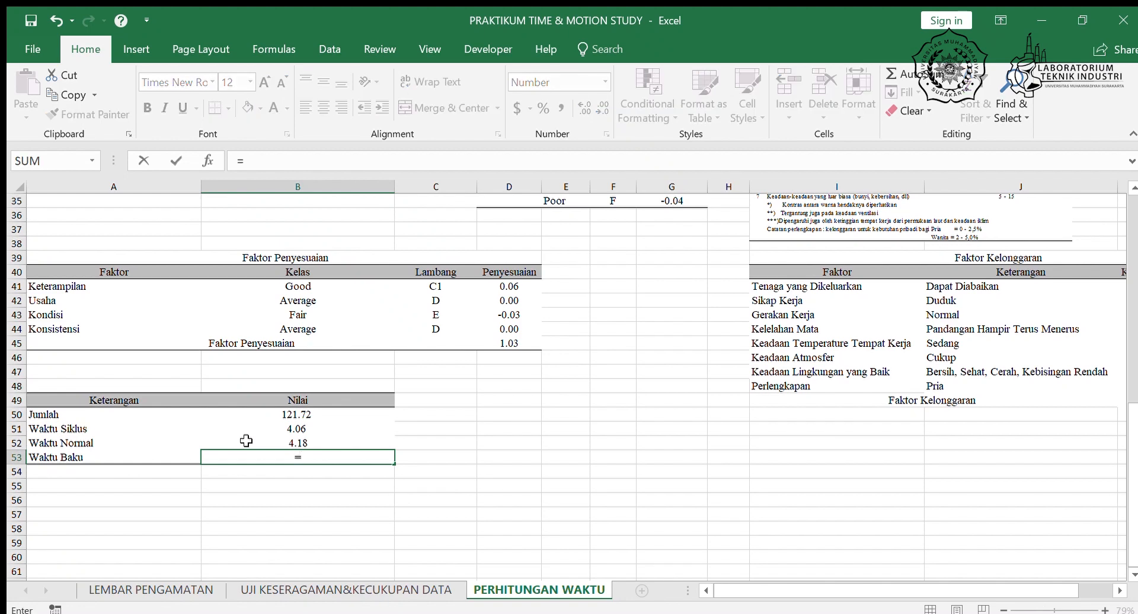
{"action": "left_click", "coordinate": [307, 441]}
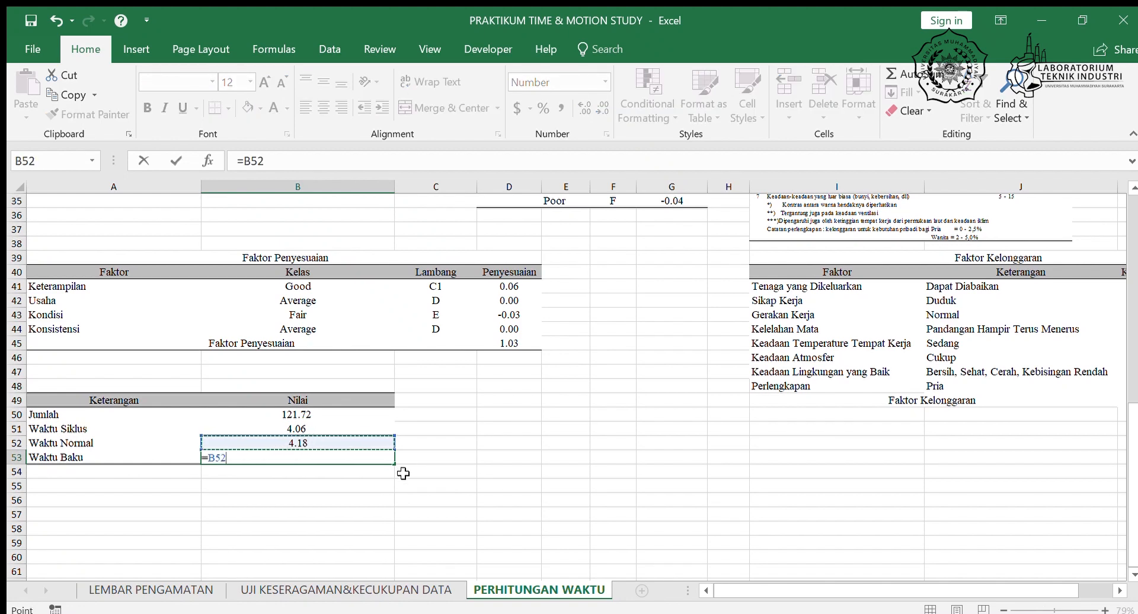
{"action": "type", "text": "("}
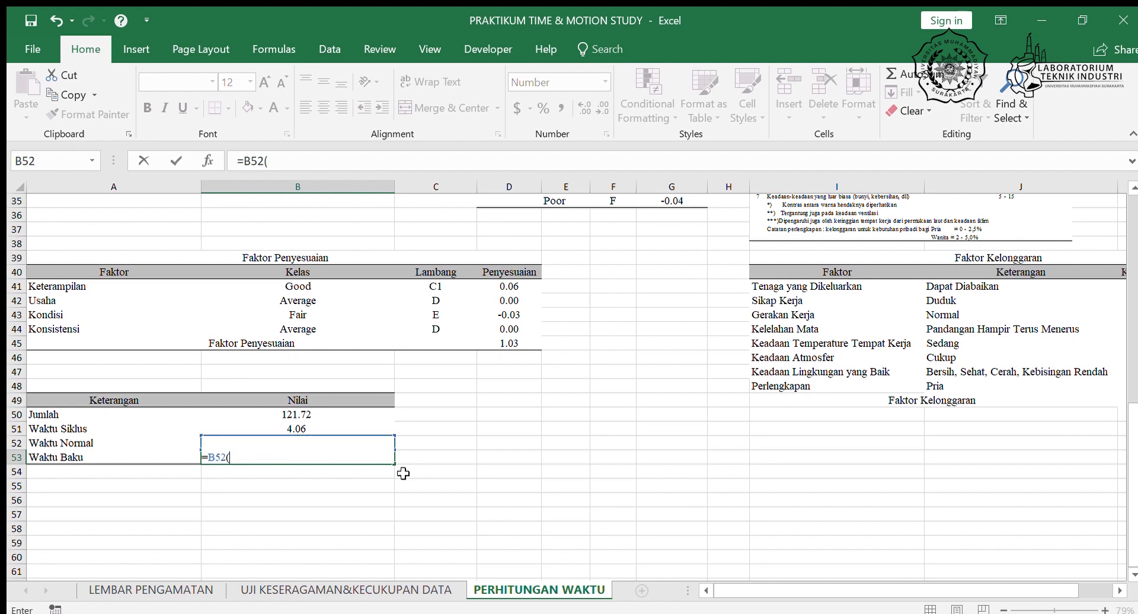
{"action": "type", "text": "100%/(100%-"}
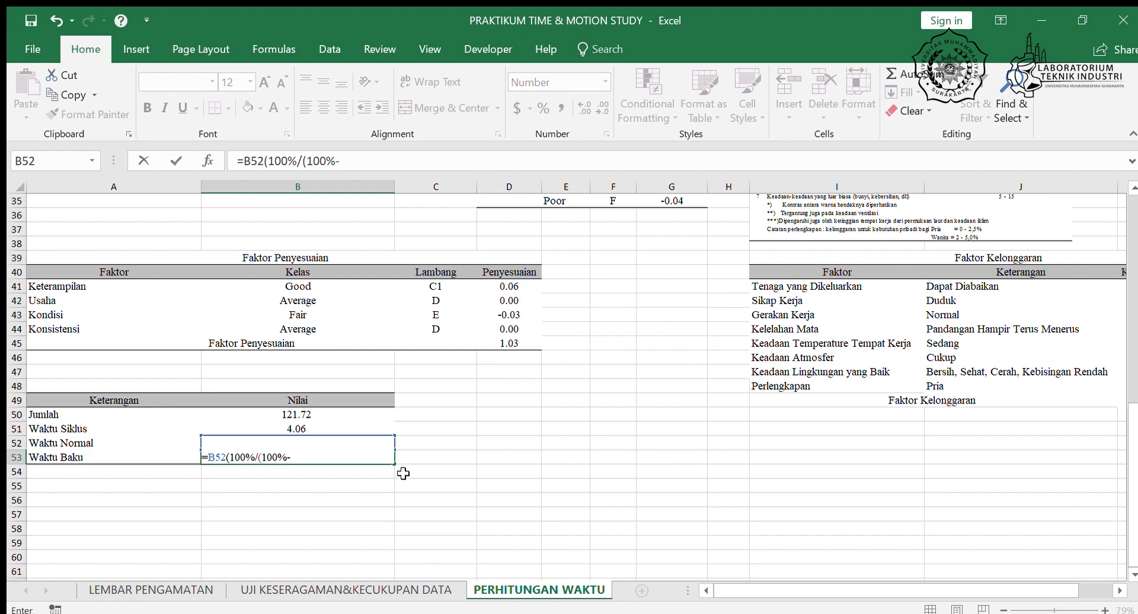
{"action": "left_click_drag", "start_coordinate": [746, 585], "coordinate": [816, 589]}
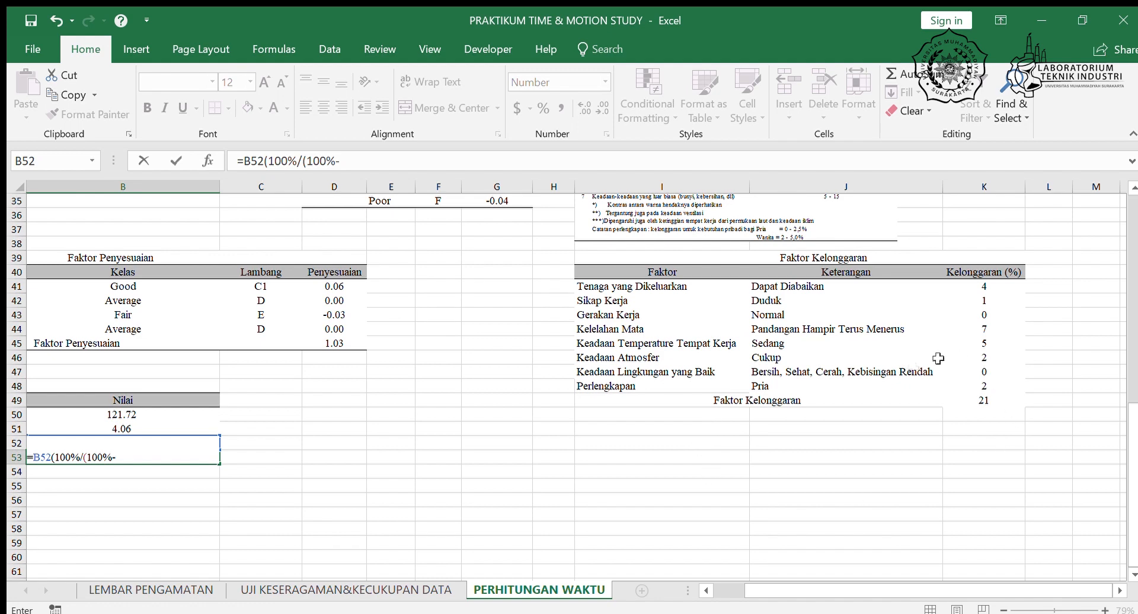
{"action": "type", "text": "-"}
{"action": "left_click", "coordinate": [984, 400]}
{"action": "left_click_drag", "start_coordinate": [815, 586], "coordinate": [748, 607]}
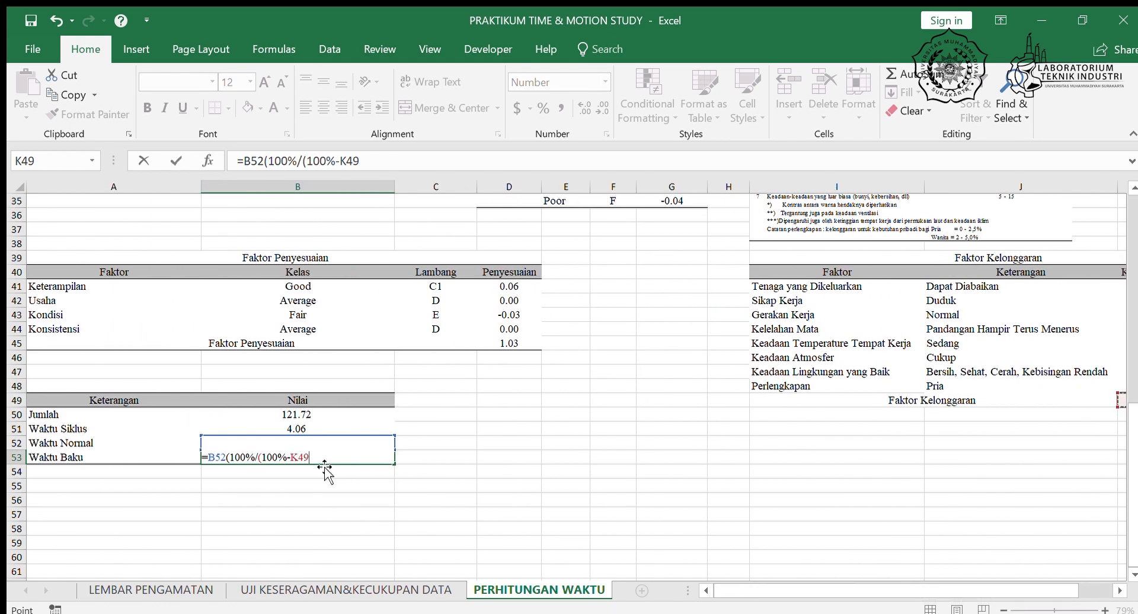
{"action": "type", "text": "%))"}
{"action": "key", "text": "Return"}
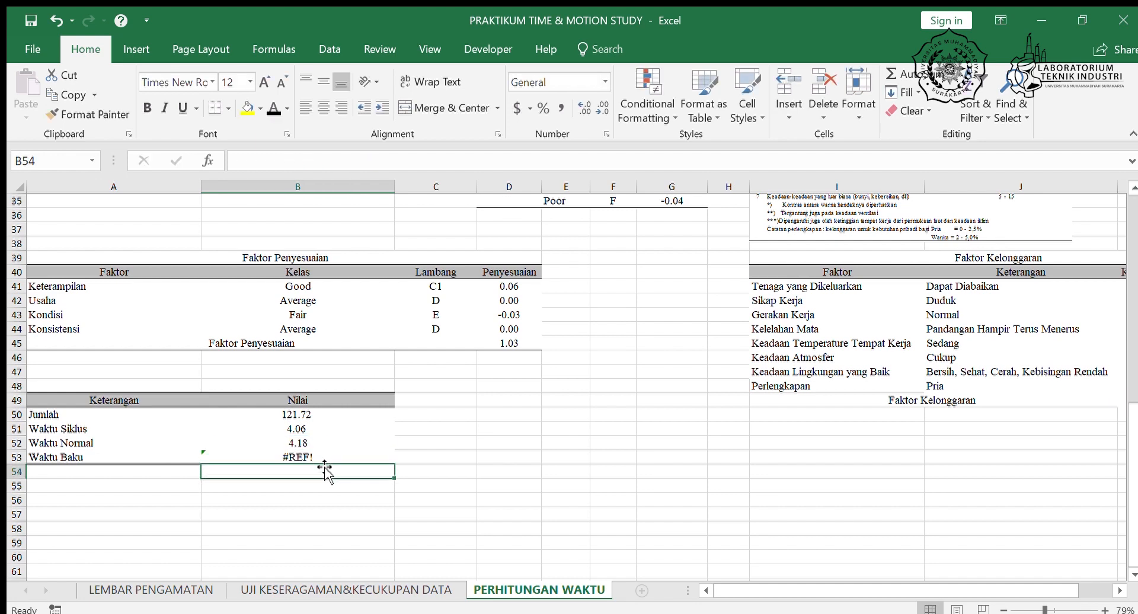
Step: Correct the Waktu Baku formula in B53 to =B52*(100%/(100%-K49%)) by inserting the missing multiplication sign, and review it
{"action": "left_click", "coordinate": [313, 454]}
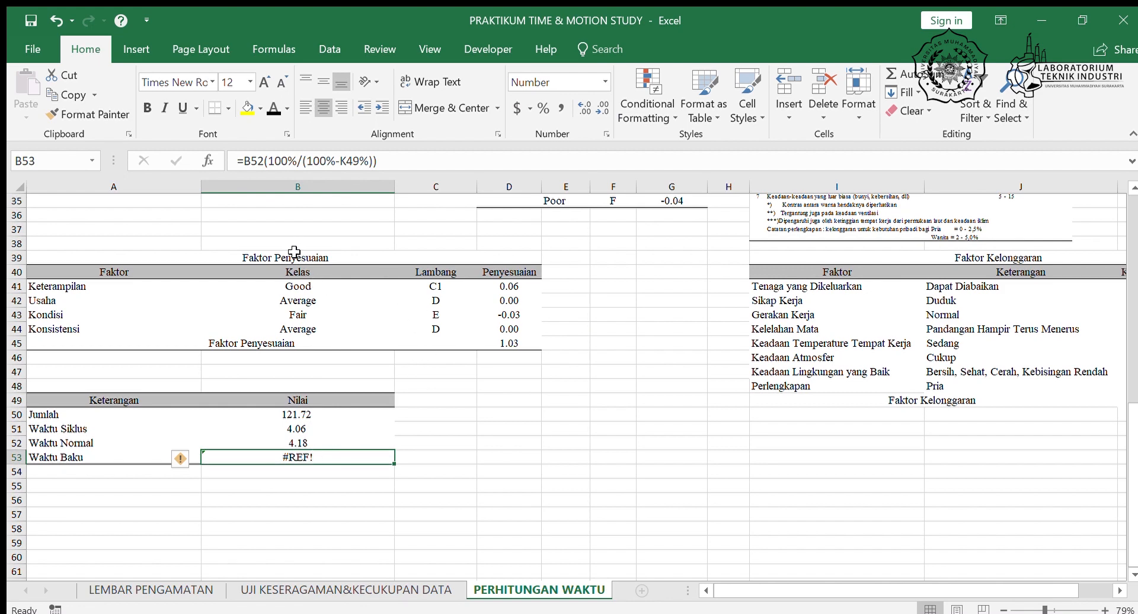
{"action": "left_click", "coordinate": [265, 162]}
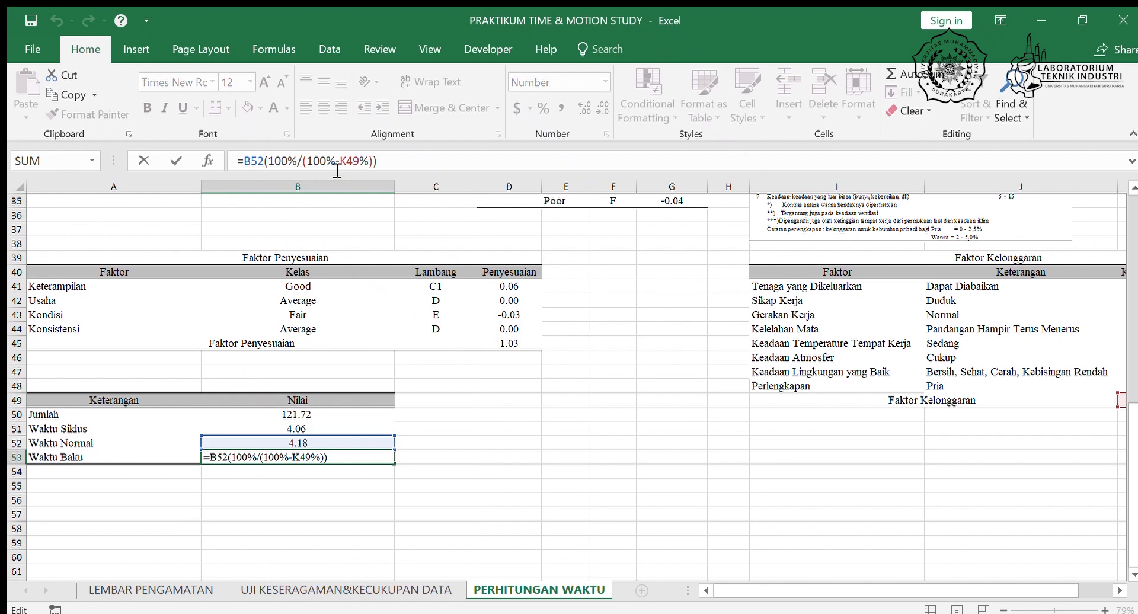
{"action": "type", "text": "*"}
{"action": "key", "text": "Return"}
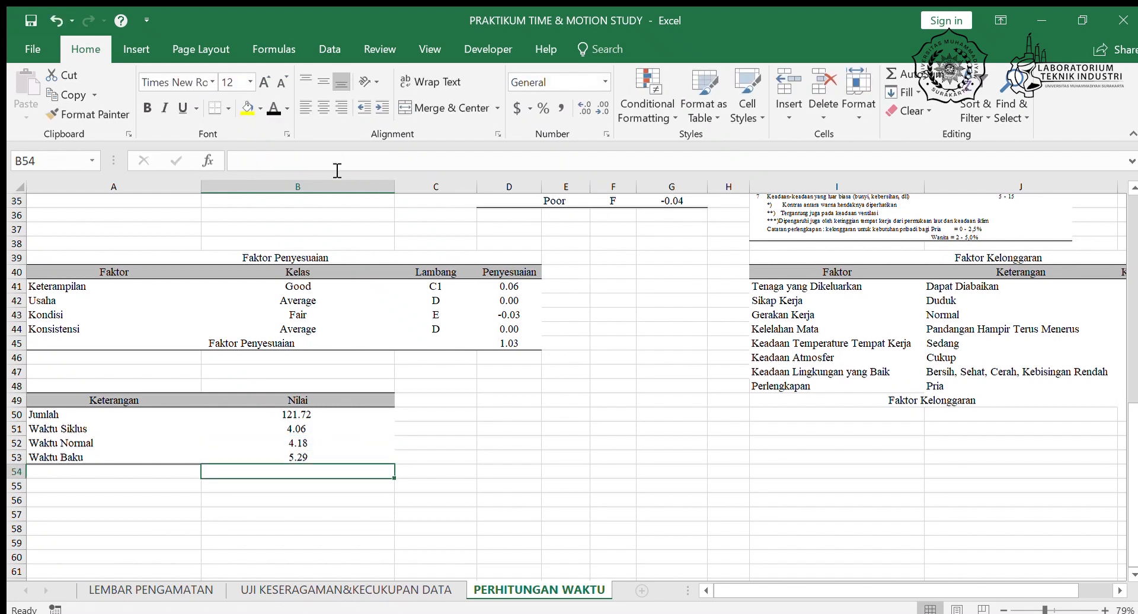
{"action": "left_click", "coordinate": [302, 456]}
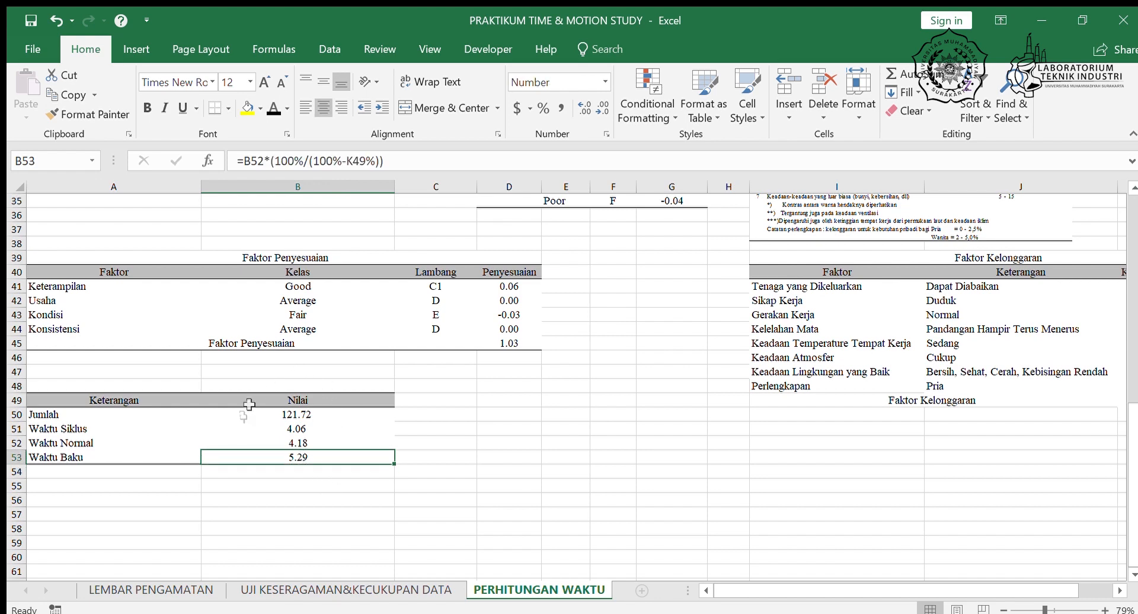
{"action": "left_click", "coordinate": [446, 458]}
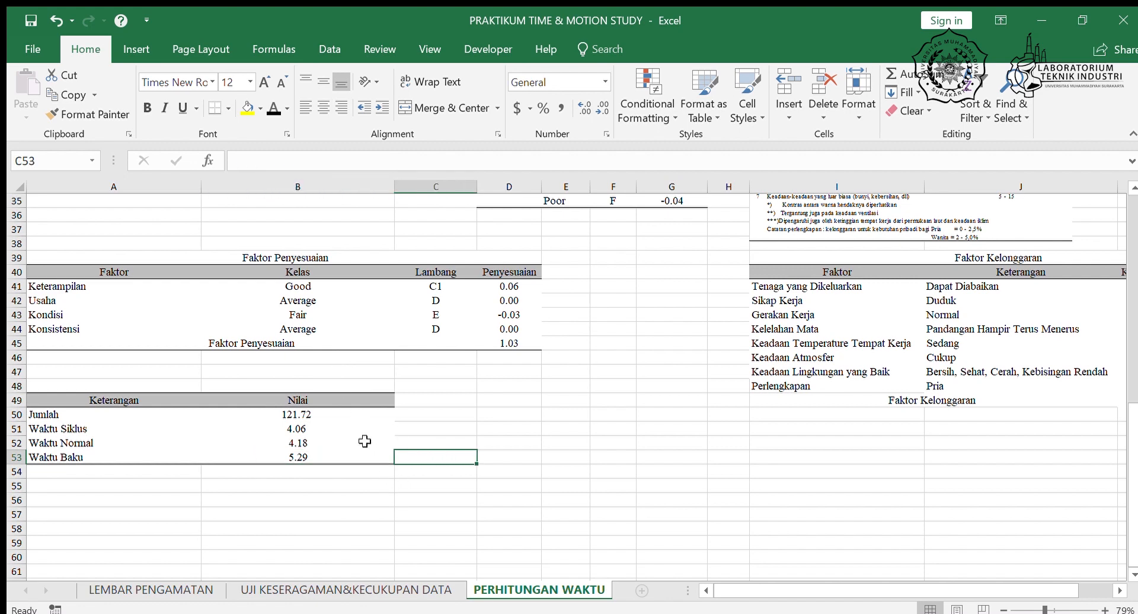